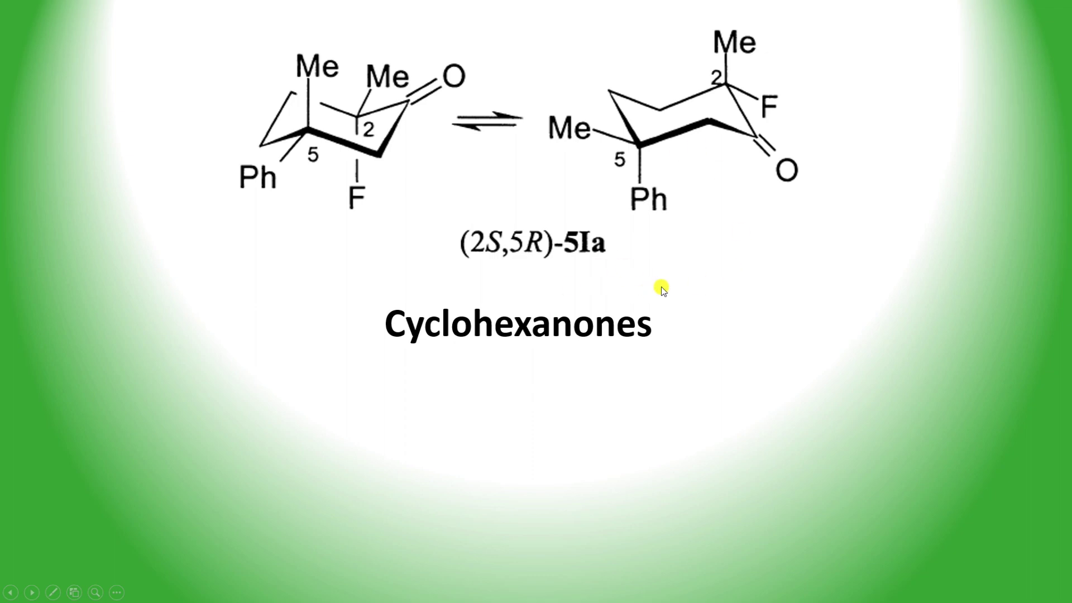
- Leave the slide show, switch to File Explorer and select the RS.com input file in the Cyclohexanones-RS folder
key("Escape")
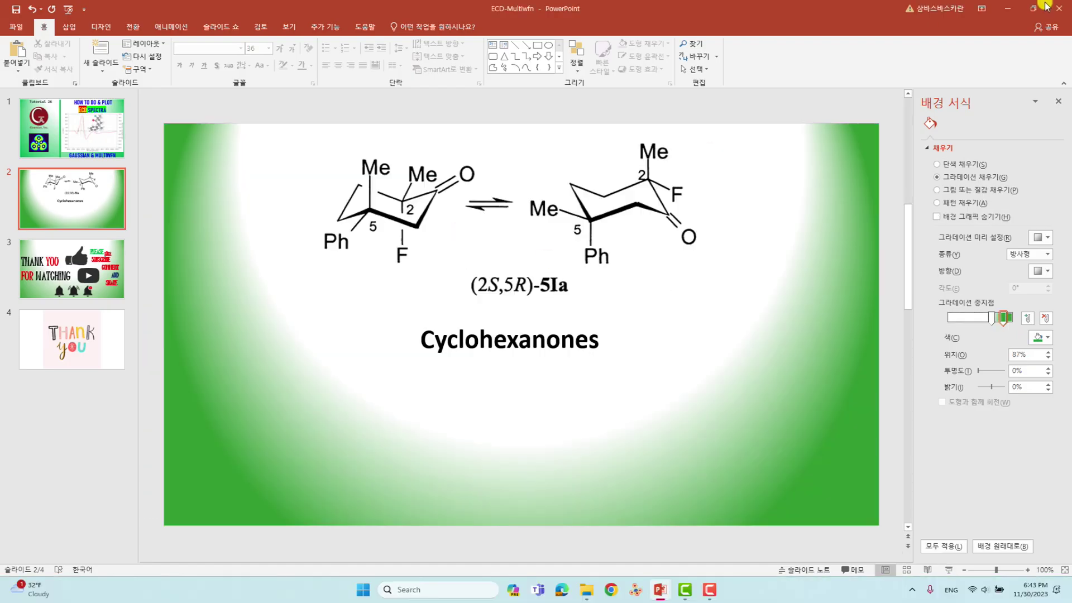
left_click(1008, 8)
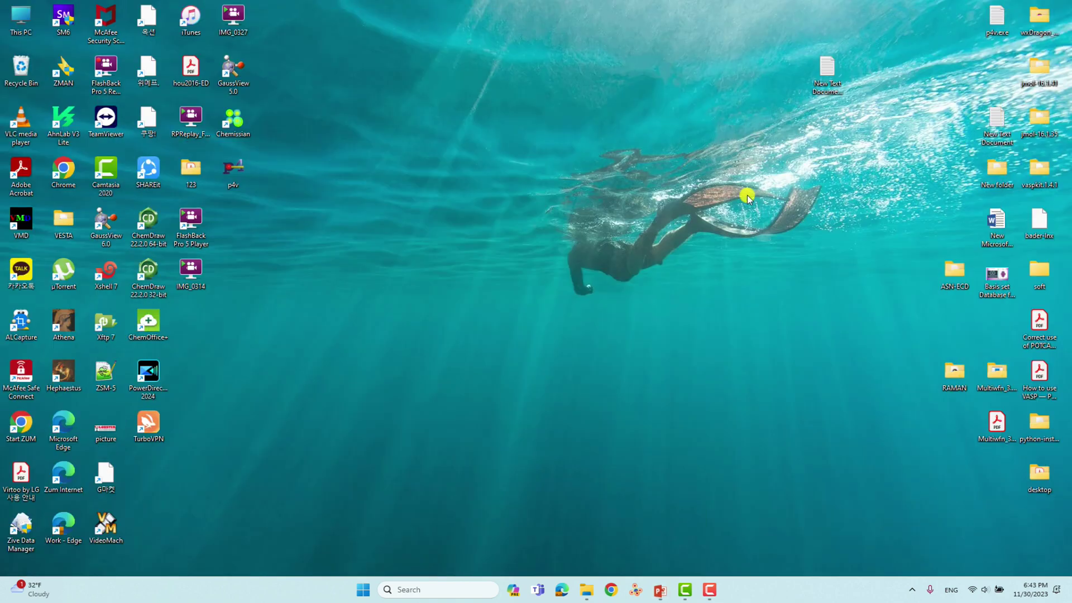
left_click(599, 589)
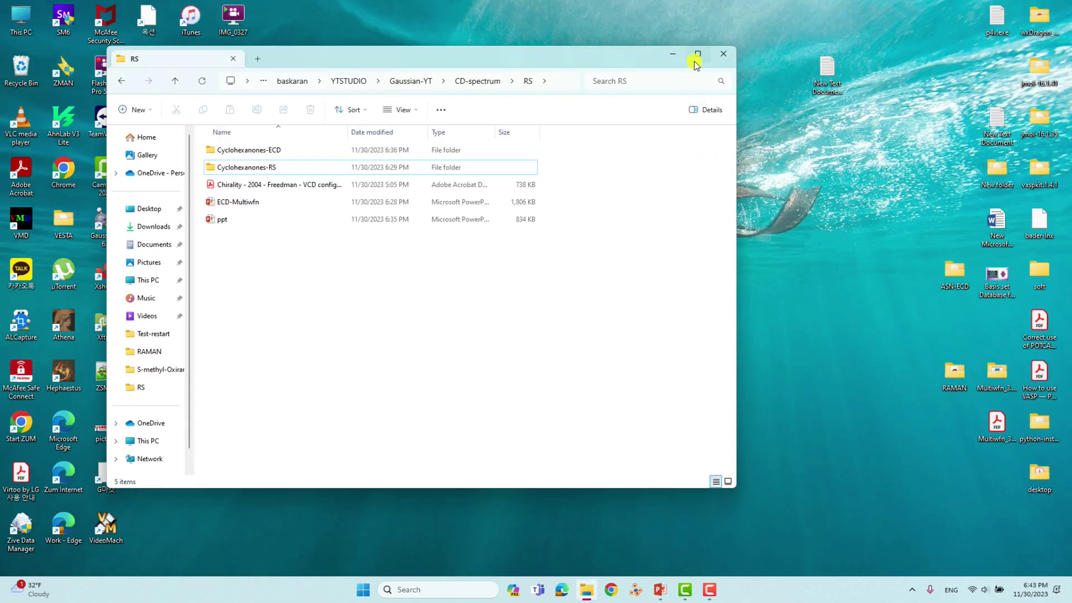
left_click(698, 54)
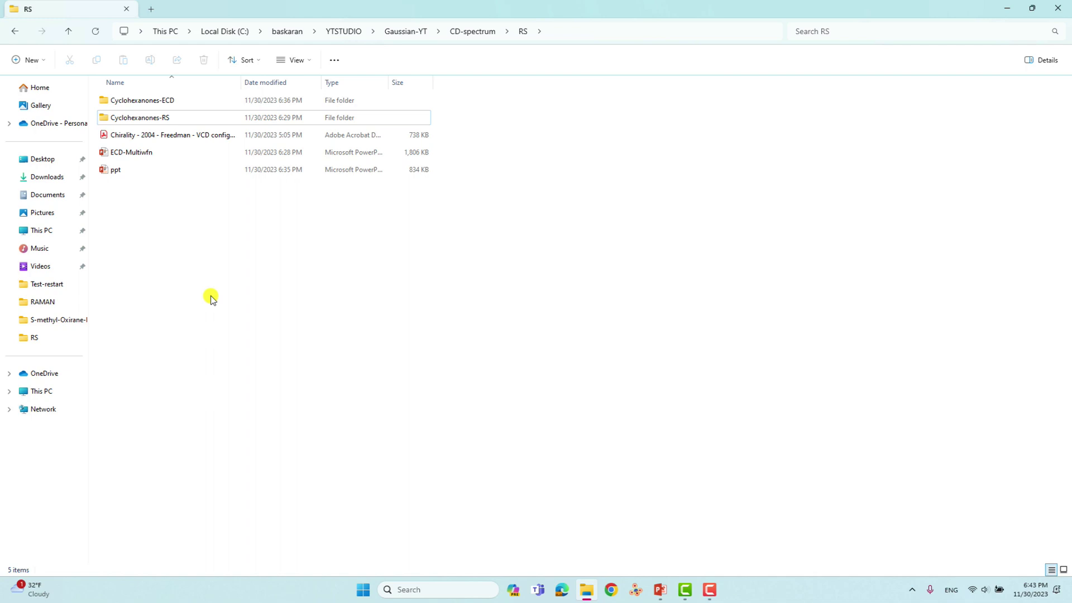
double_click(135, 119)
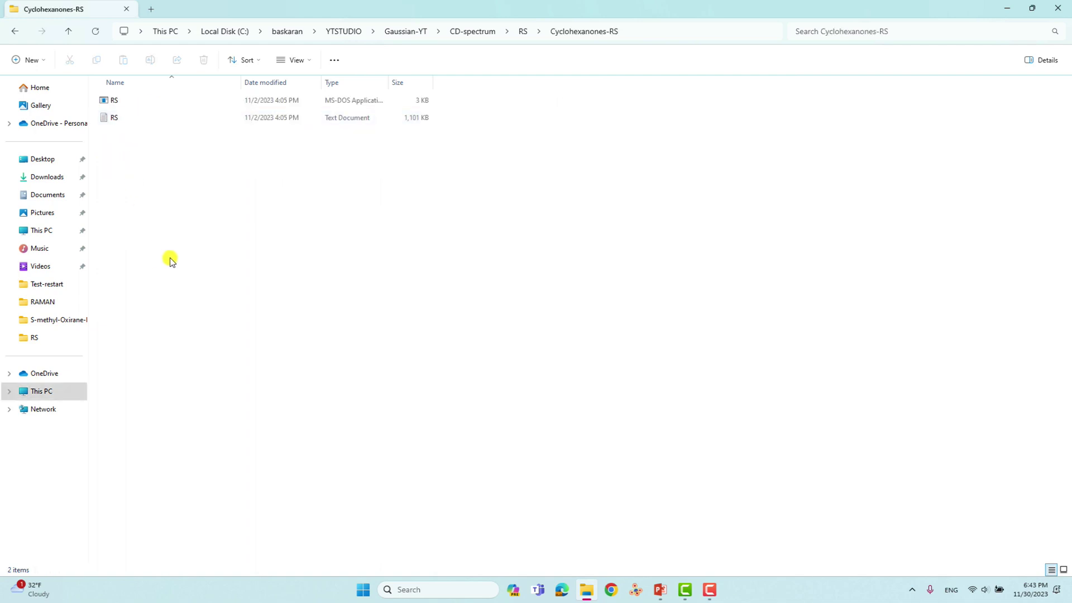
left_click(120, 101)
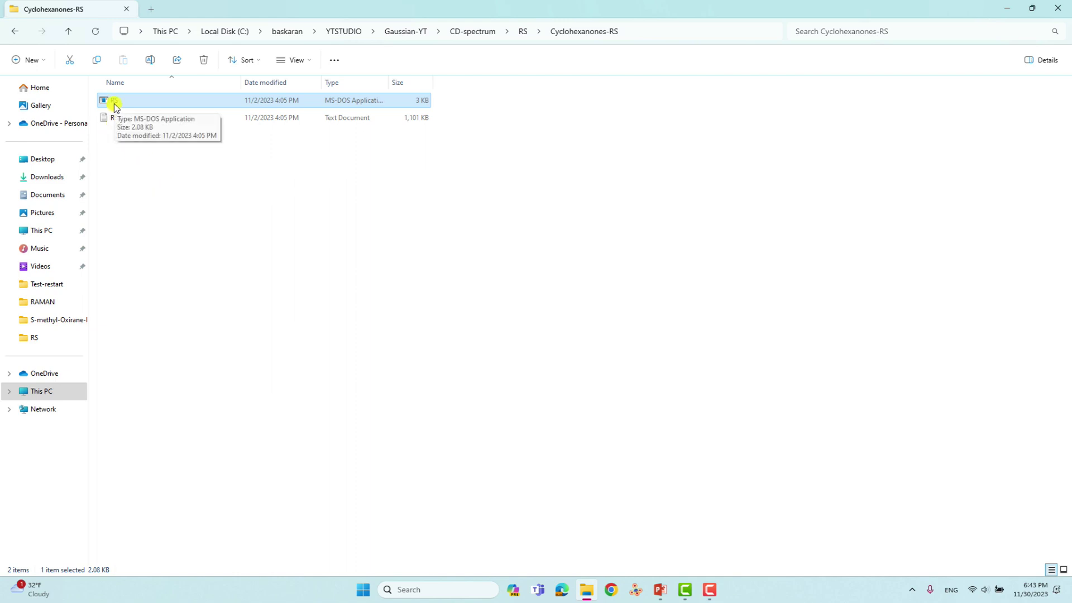
- Launch GaussView and dismiss its tips and the empty new molecule window
left_click(424, 587)
type("gaus")
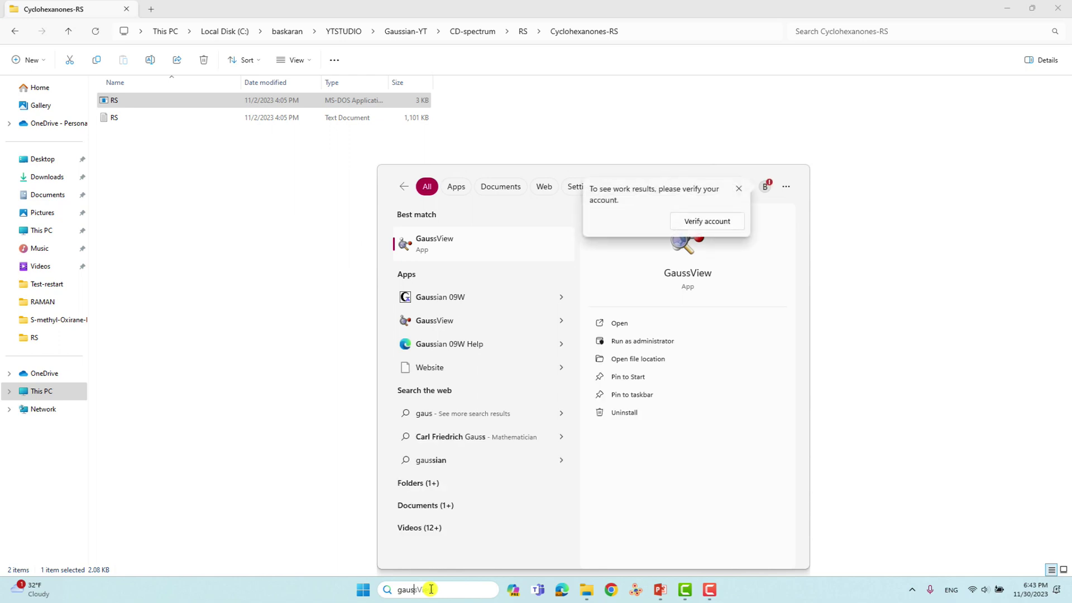
type("s")
left_click(441, 249)
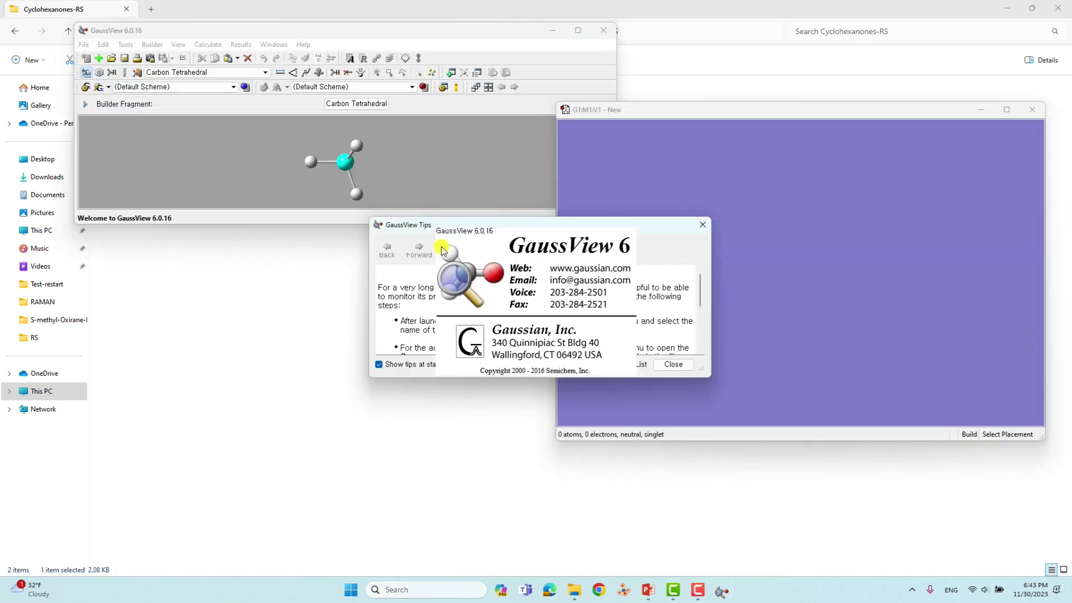
left_click(704, 228)
left_click(1032, 110)
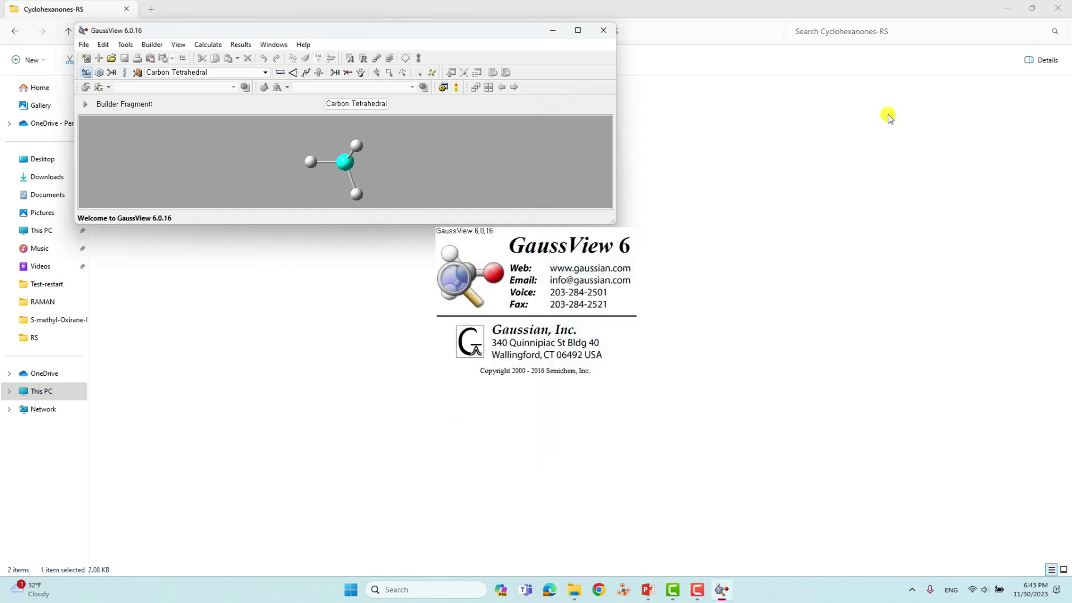
- Load RS.com into GaussView and rotate the cyclohexanone molecule to view its structure
left_click_drag(430, 33, 796, 109)
left_click_drag(119, 101, 691, 215)
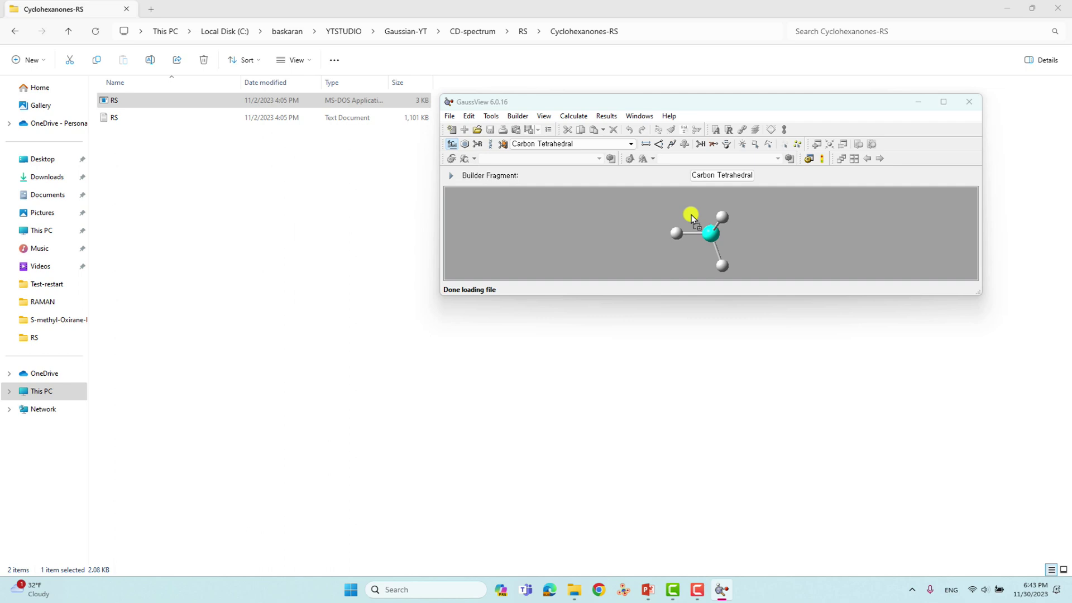
left_click_drag(806, 274, 781, 272)
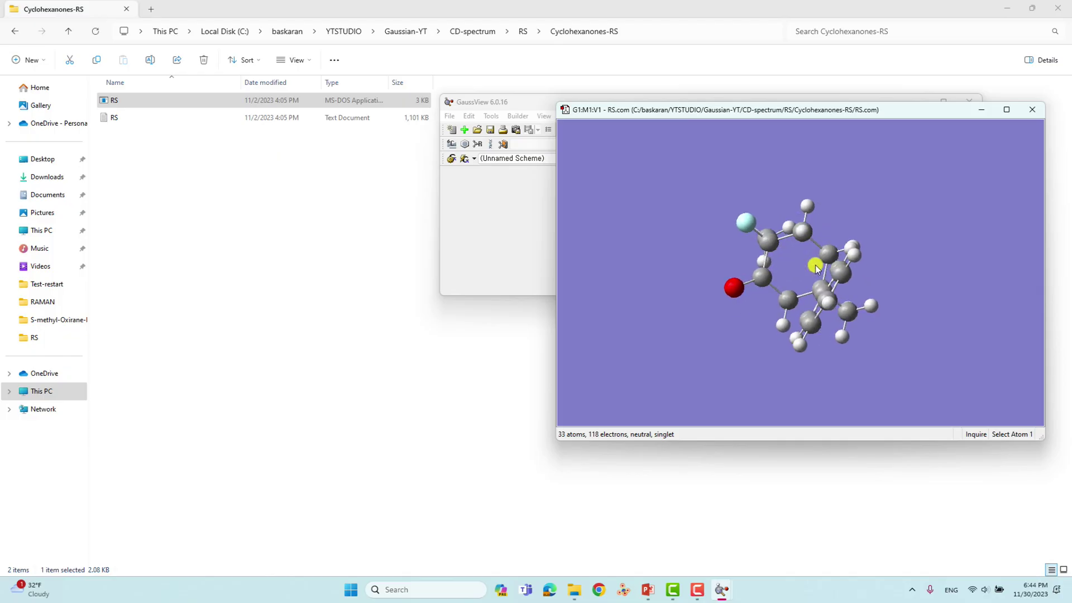
left_click_drag(825, 218, 371, 248)
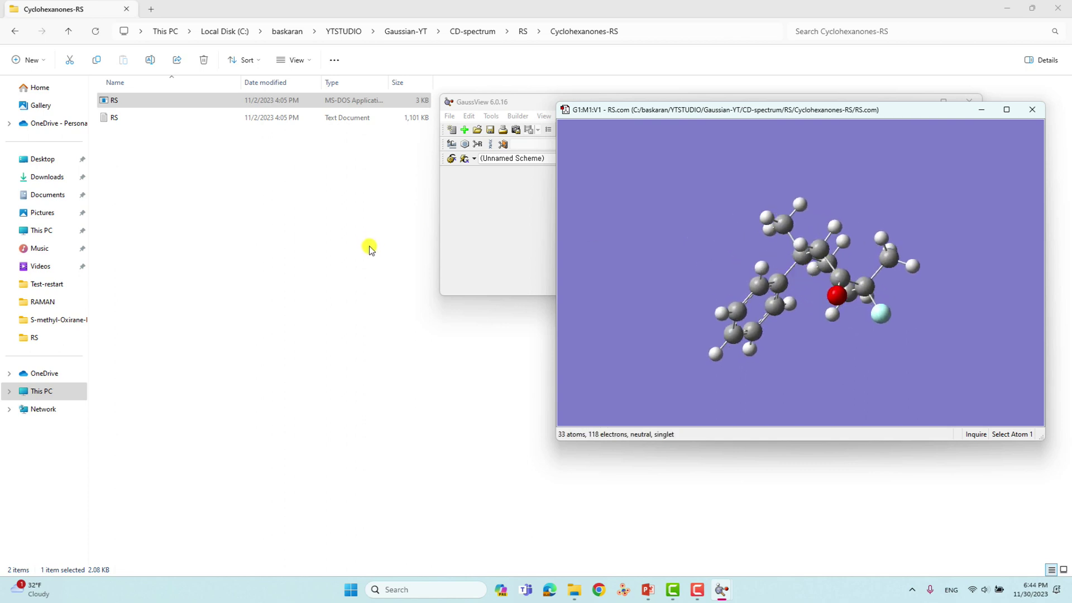
- Open RS.com in Notepad++ and skim the whole input file
right_click(113, 101)
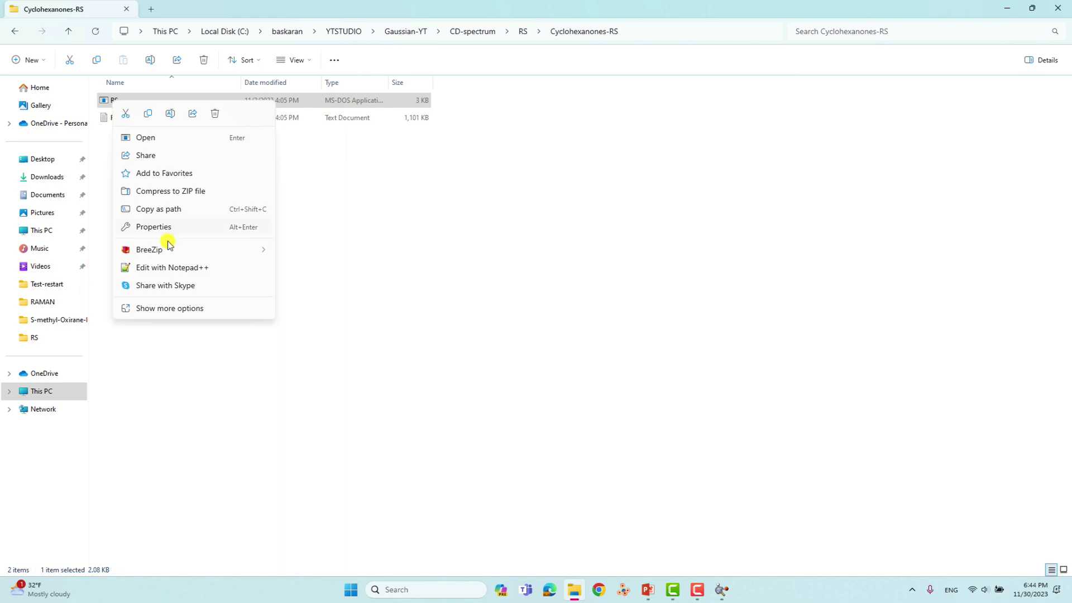
left_click(172, 266)
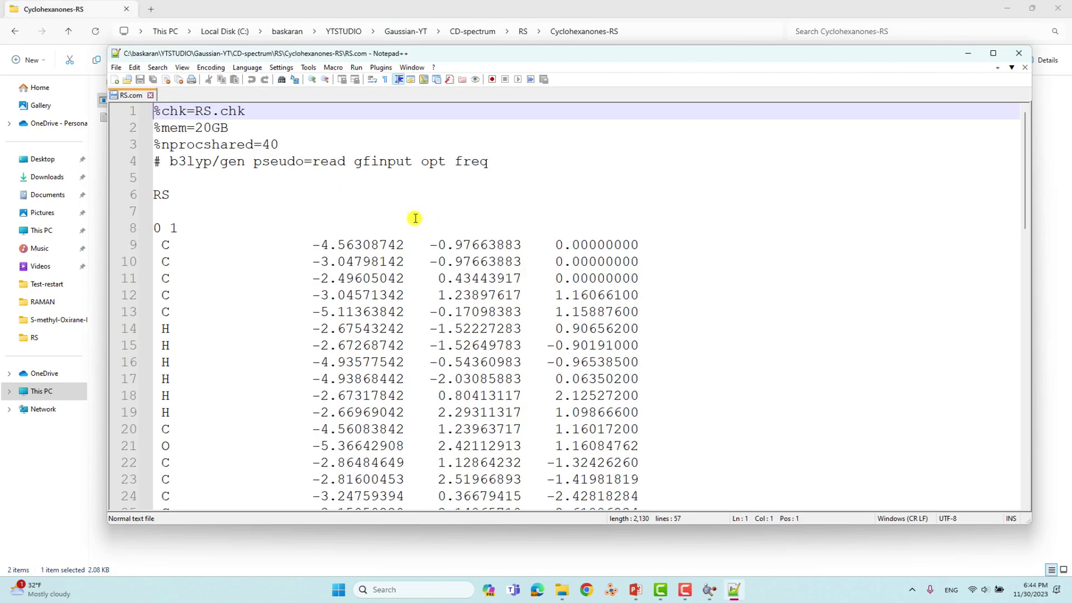
scroll(414, 217, "down", 6)
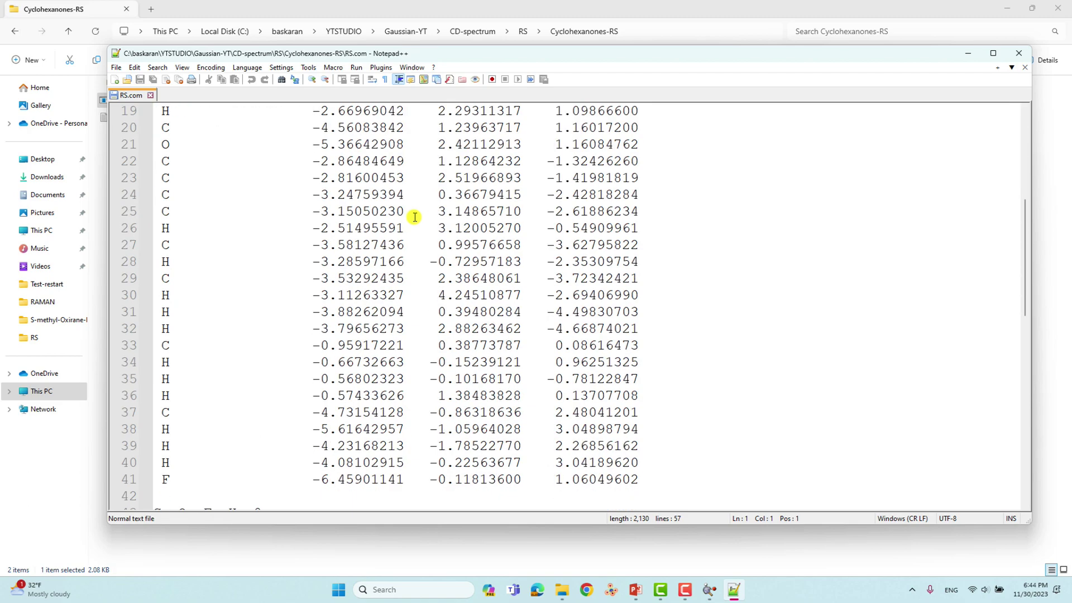
scroll(414, 214, "down", 5)
scroll(414, 215, "up", 11)
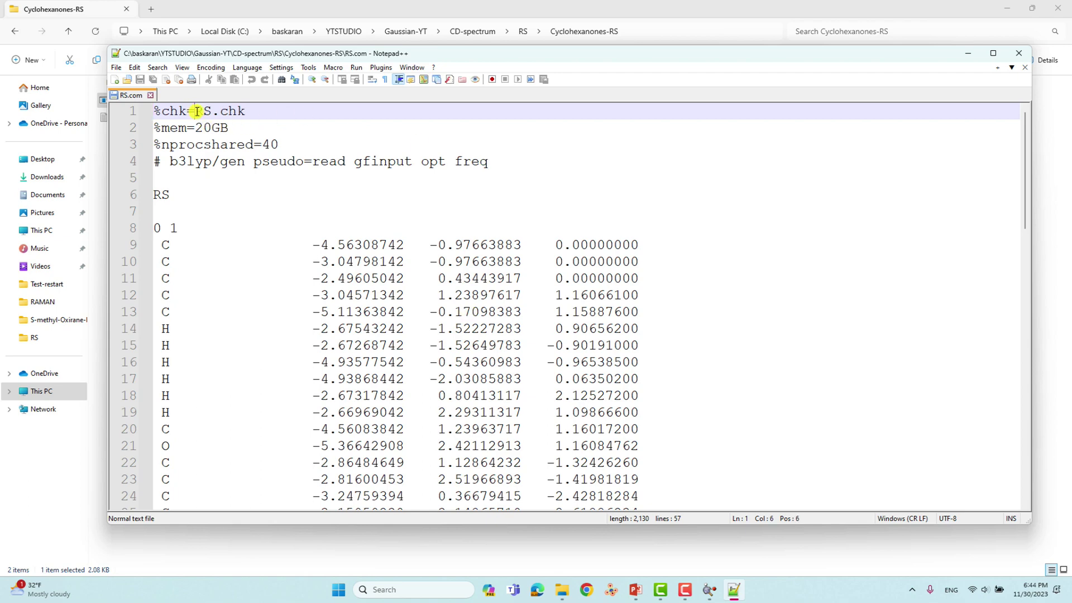
- Examine the checkpoint name, memory and processor settings, and the b3lyp/gen opt freq route line in RS.com
left_click_drag(200, 111, 210, 112)
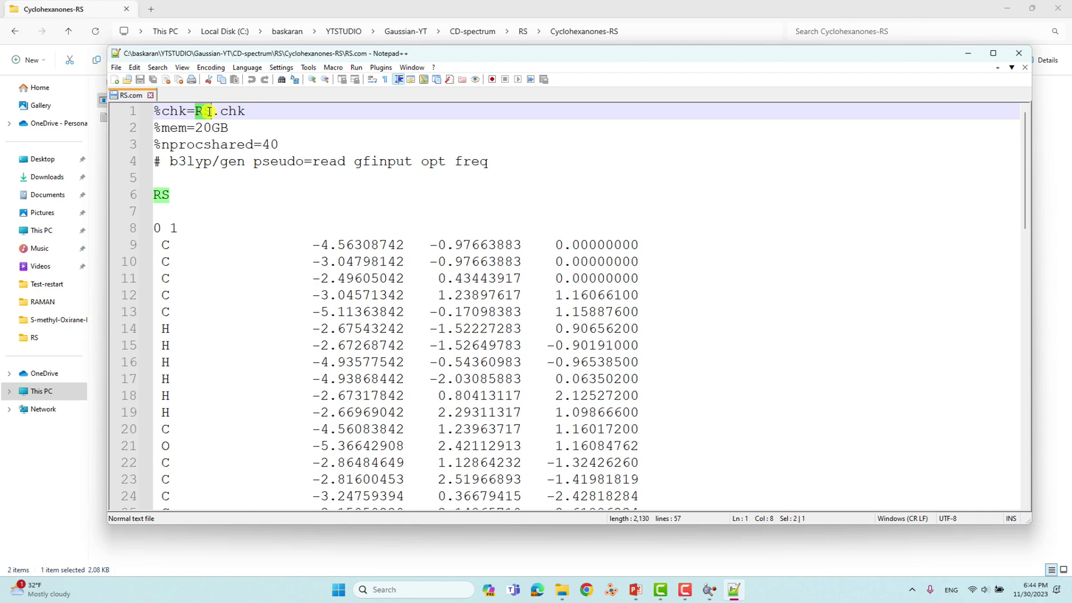
left_click(215, 129)
left_click_drag(281, 145, 154, 127)
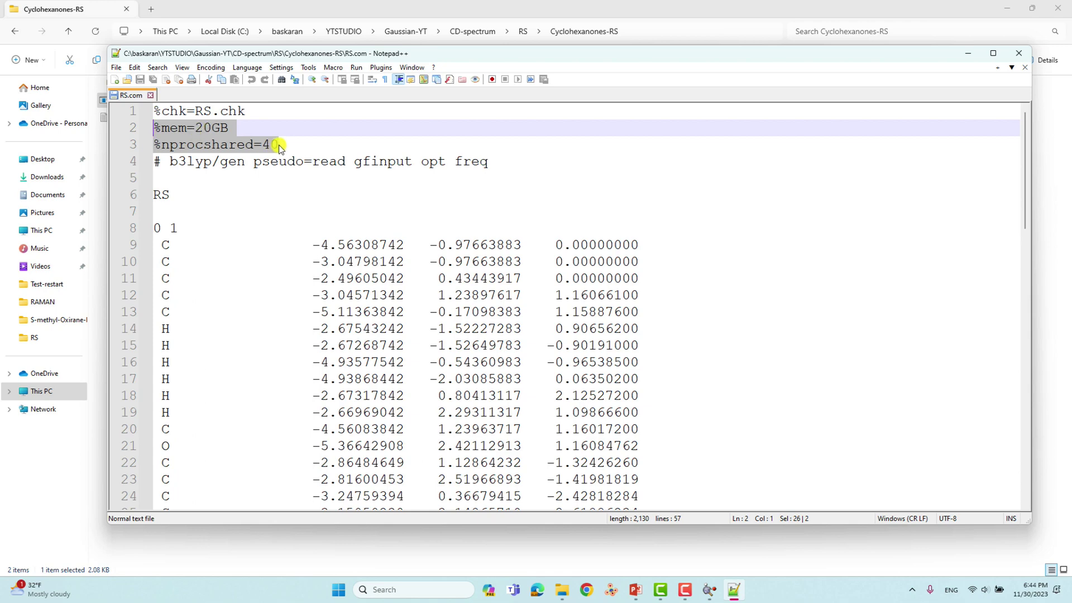
left_click_drag(213, 166, 165, 162)
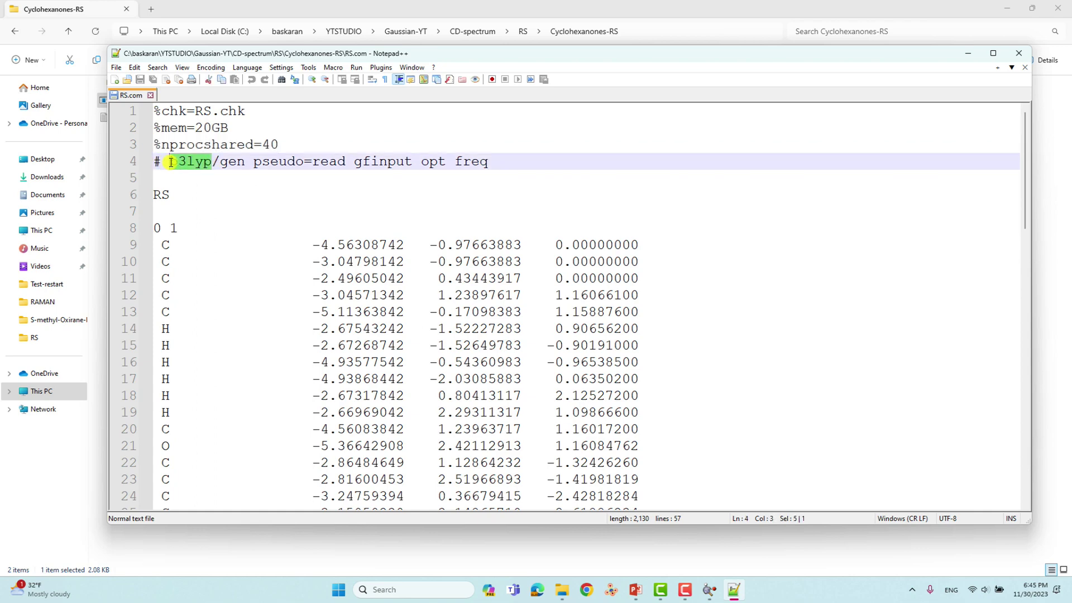
left_click_drag(220, 166, 497, 163)
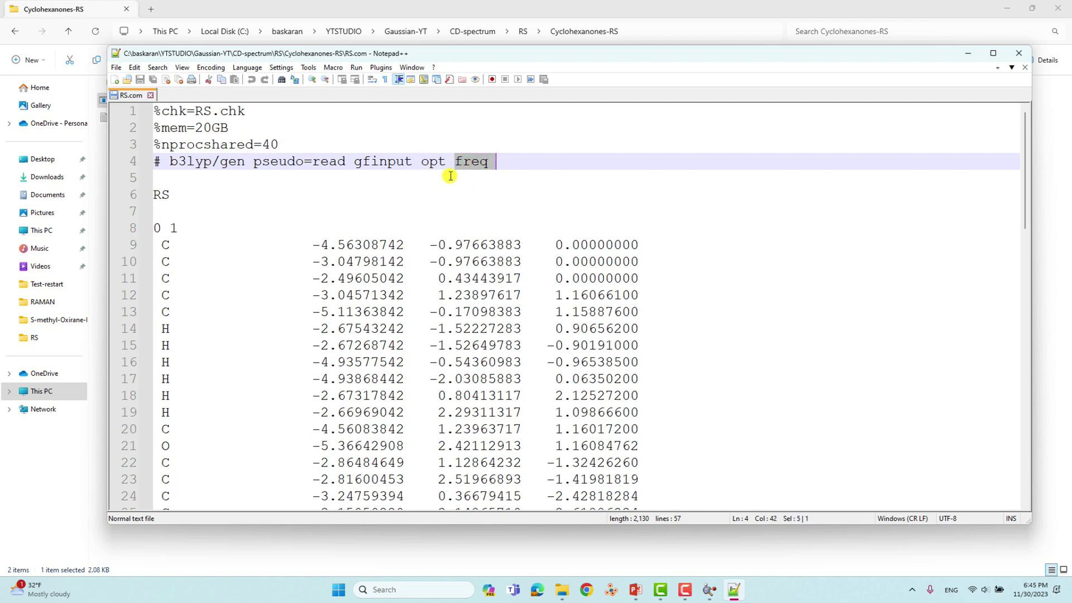
left_click(483, 162)
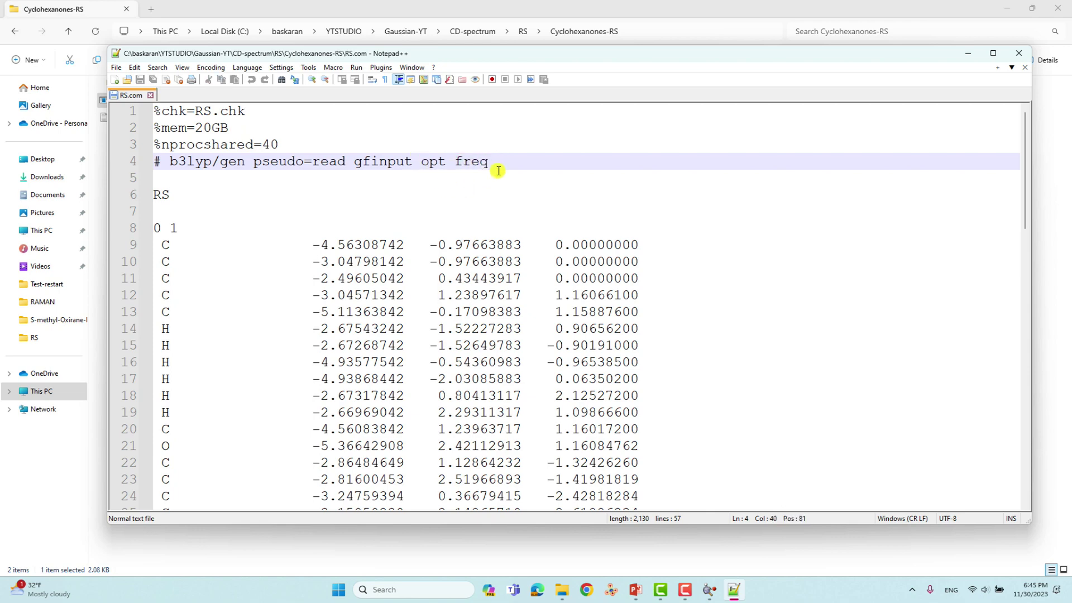
- Examine the title line, the charge and multiplicity values, and the atomic coordinate block in RS.com
left_click(176, 183)
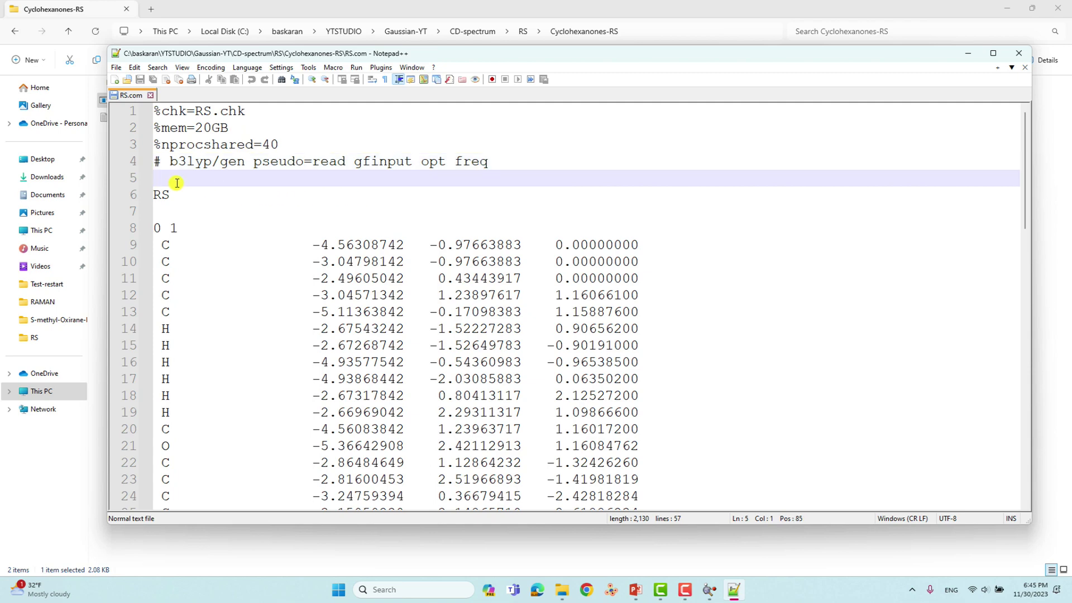
left_click(162, 194)
double_click(161, 194)
left_click(160, 215)
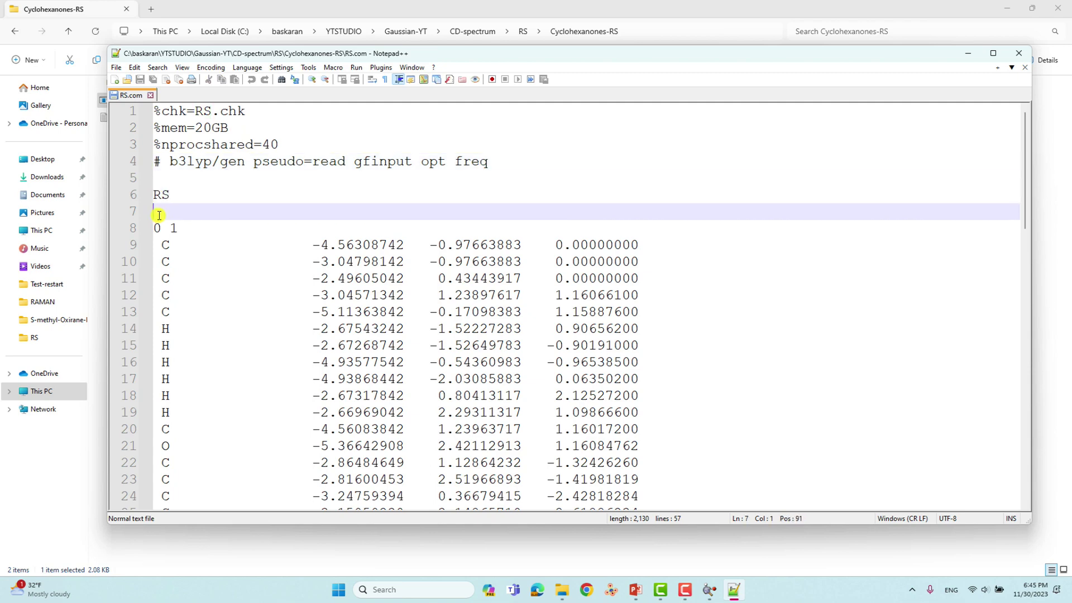
scroll(165, 167, "down", 2)
double_click(158, 128)
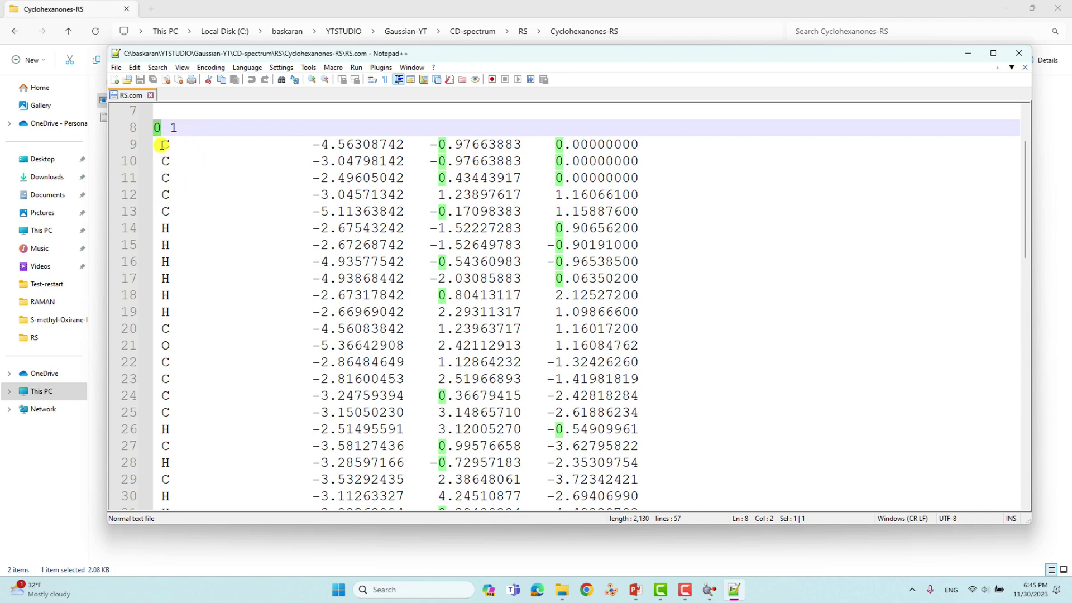
double_click(174, 128)
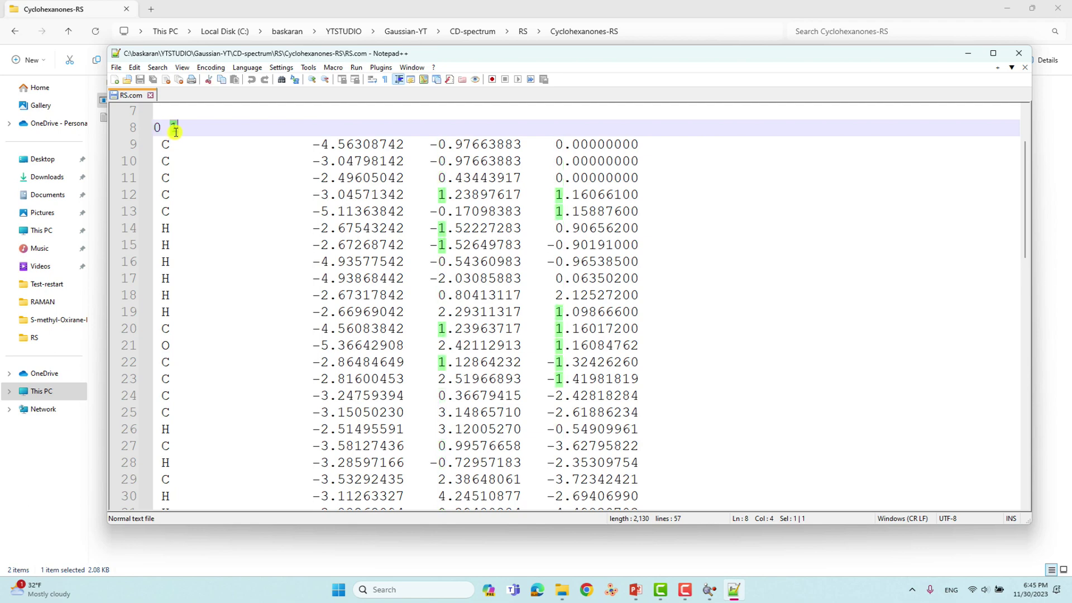
left_click(157, 144)
left_click_drag(157, 145, 654, 380)
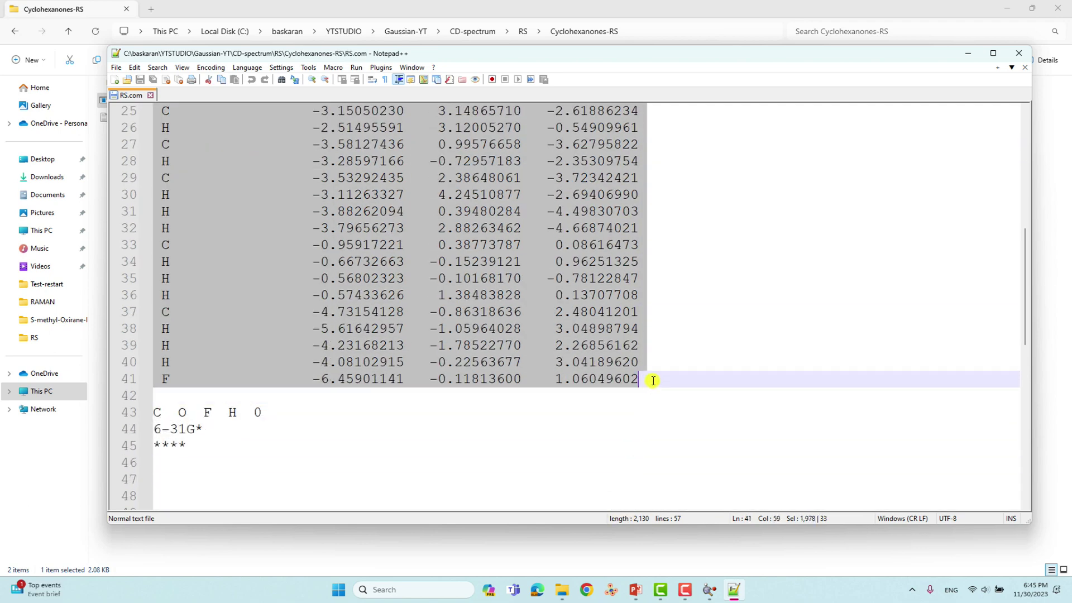
- Examine the basis set section below the coordinates: the element list, the 6-31G* line and the asterisk terminator
left_click(172, 400)
left_click_drag(153, 412, 231, 412)
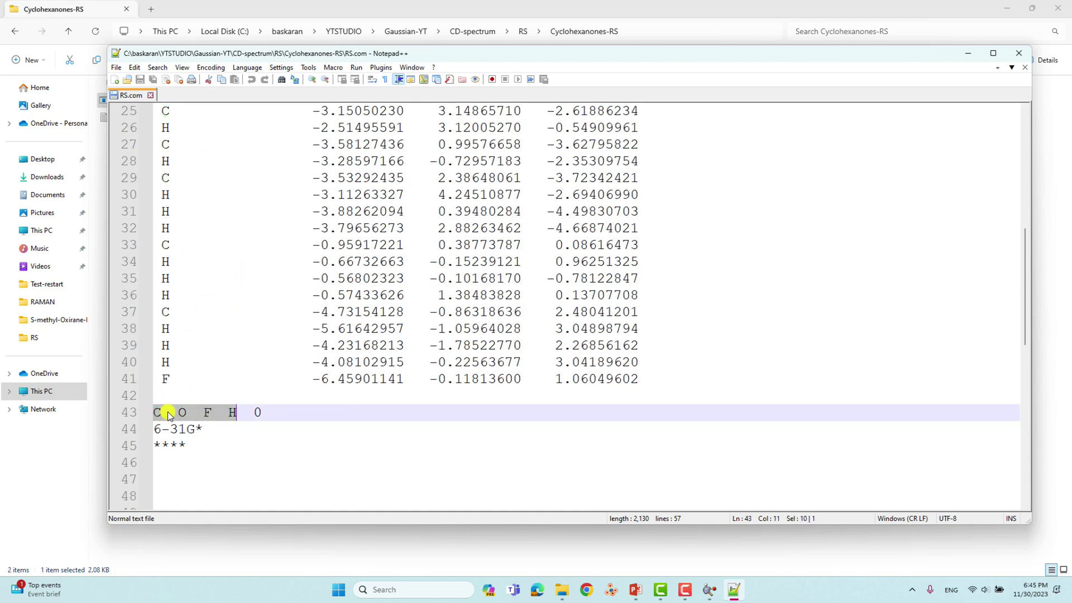
double_click(256, 412)
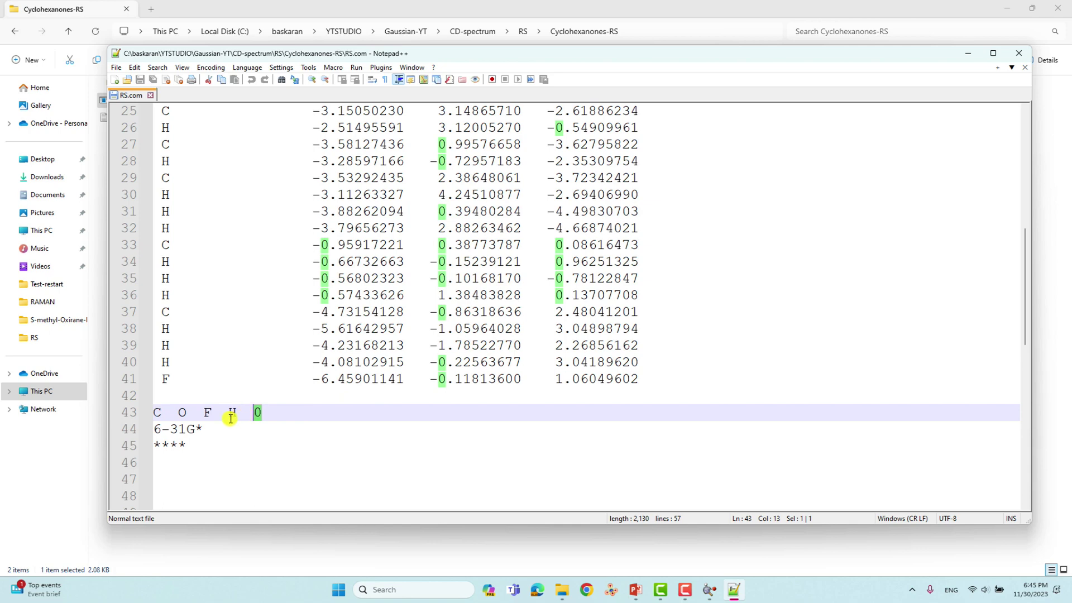
left_click_drag(212, 430, 156, 430)
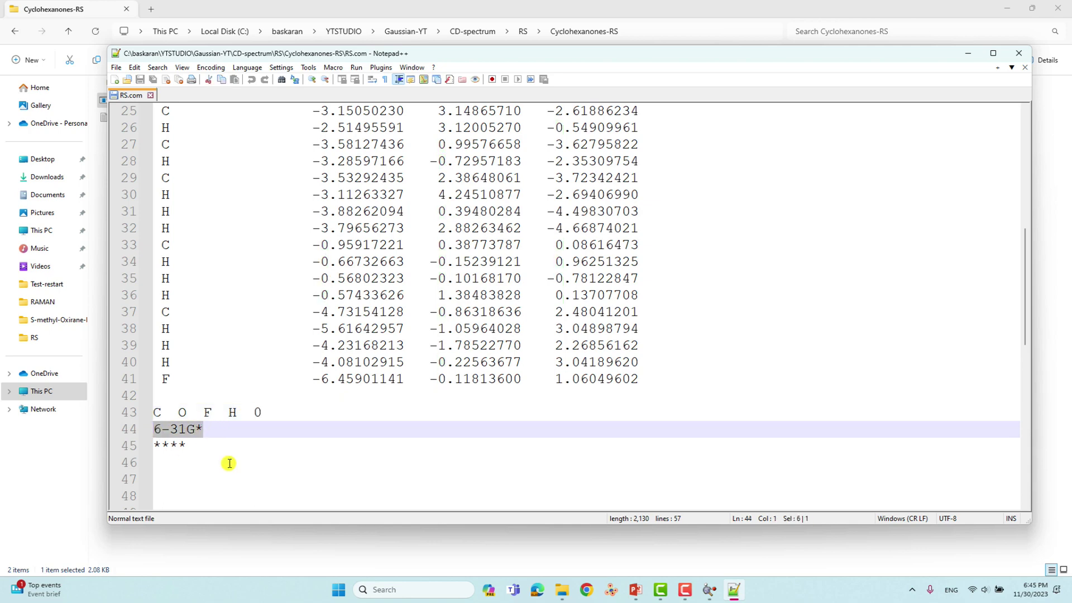
left_click_drag(188, 445, 156, 445)
- Add two blank lines after the **** line ending the basis set section, save RS.com and minimize the editor
left_click(200, 445)
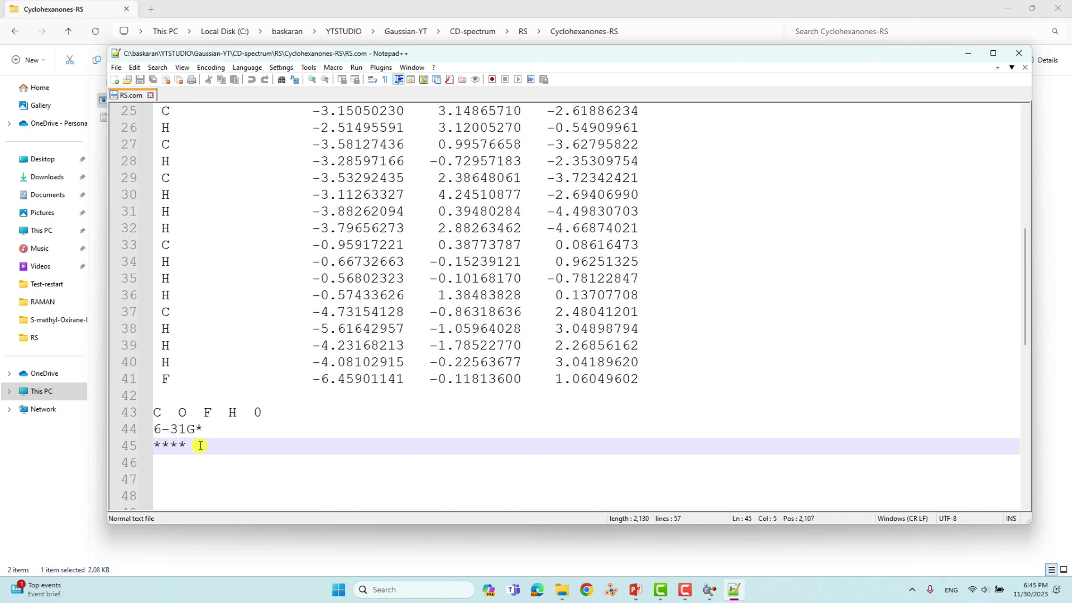
key("Return")
key("Return")
key("Return")
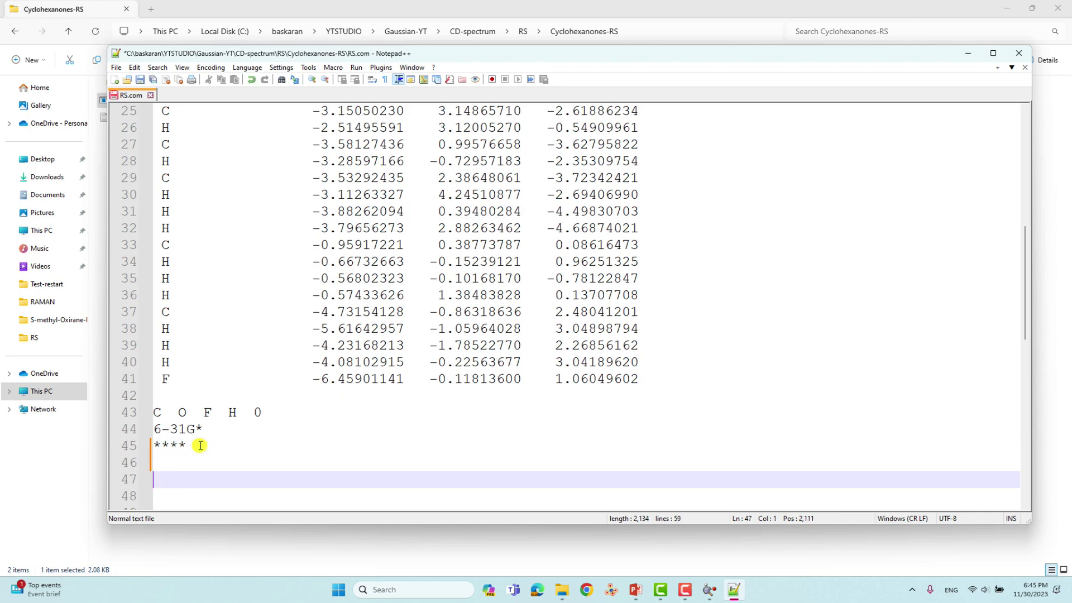
left_click(140, 80)
left_click(966, 59)
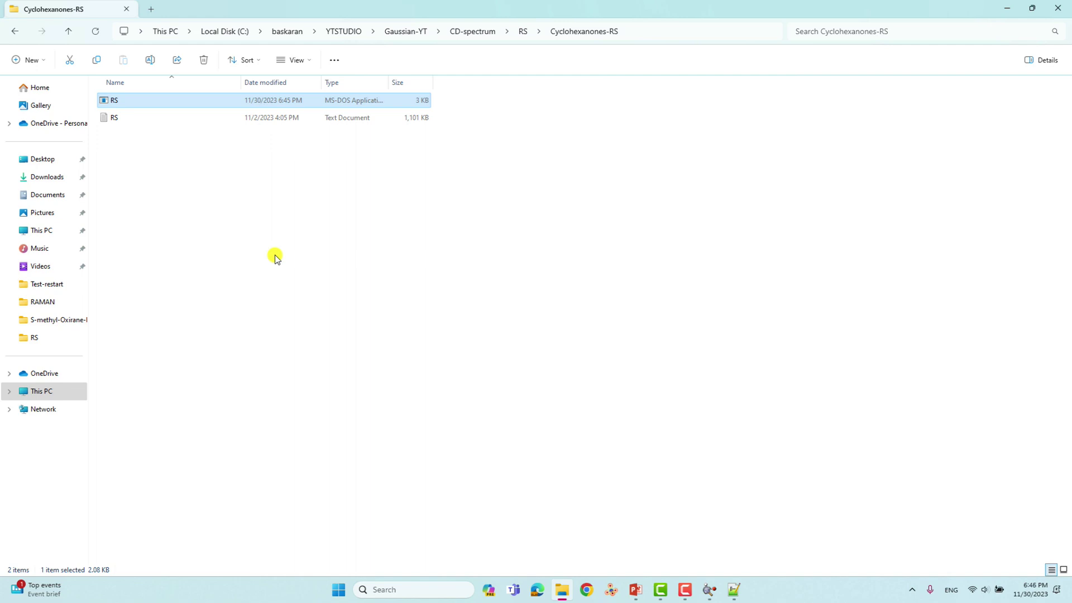
- Close the RS.com molecule window in GaussView, keeping the main program window open
left_click(330, 272)
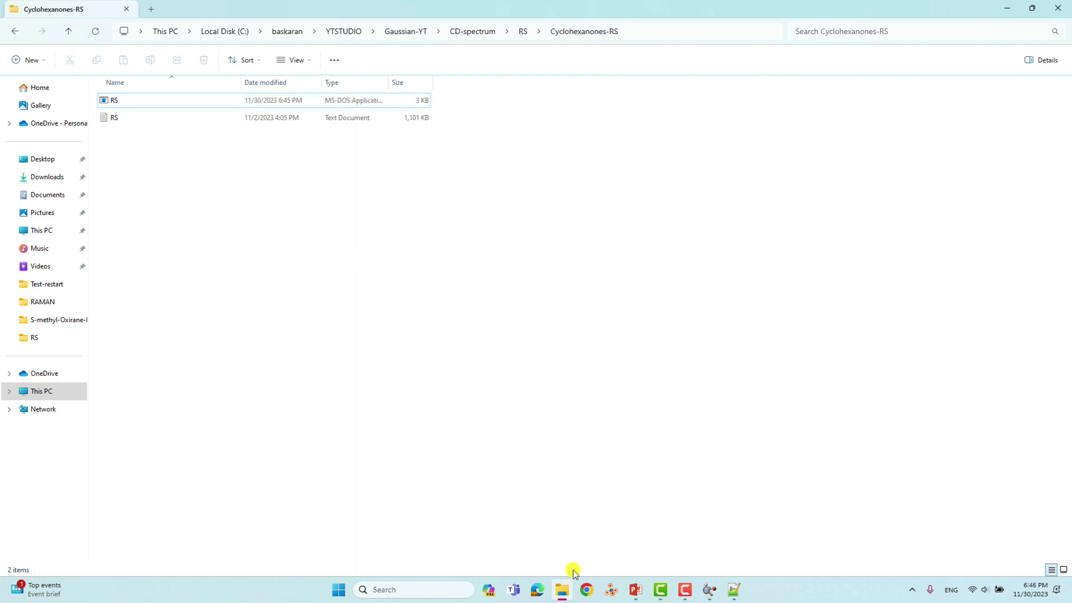
left_click(706, 593)
mouse_move(707, 593)
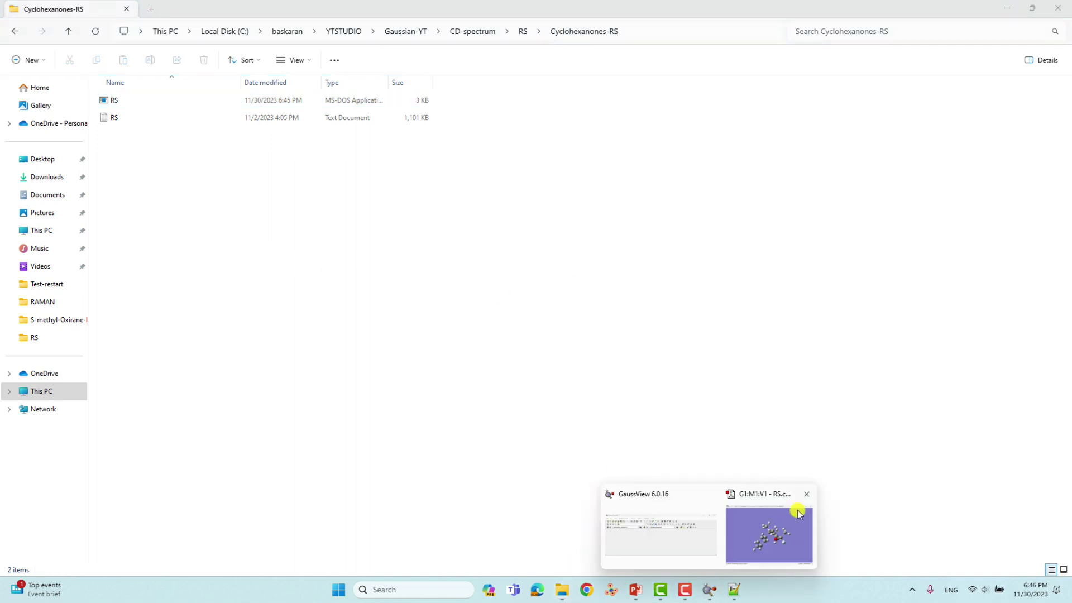
left_click(805, 493)
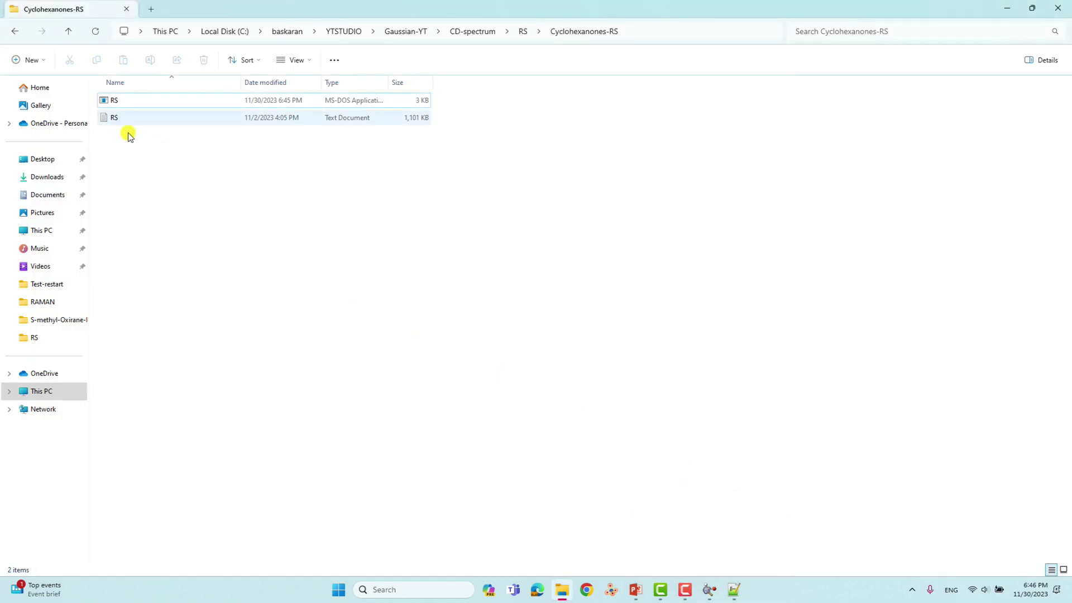
- Load the RS.log output file into GaussView and move its molecule window clear of the main window
left_click(709, 589)
left_click_drag(109, 117, 666, 221)
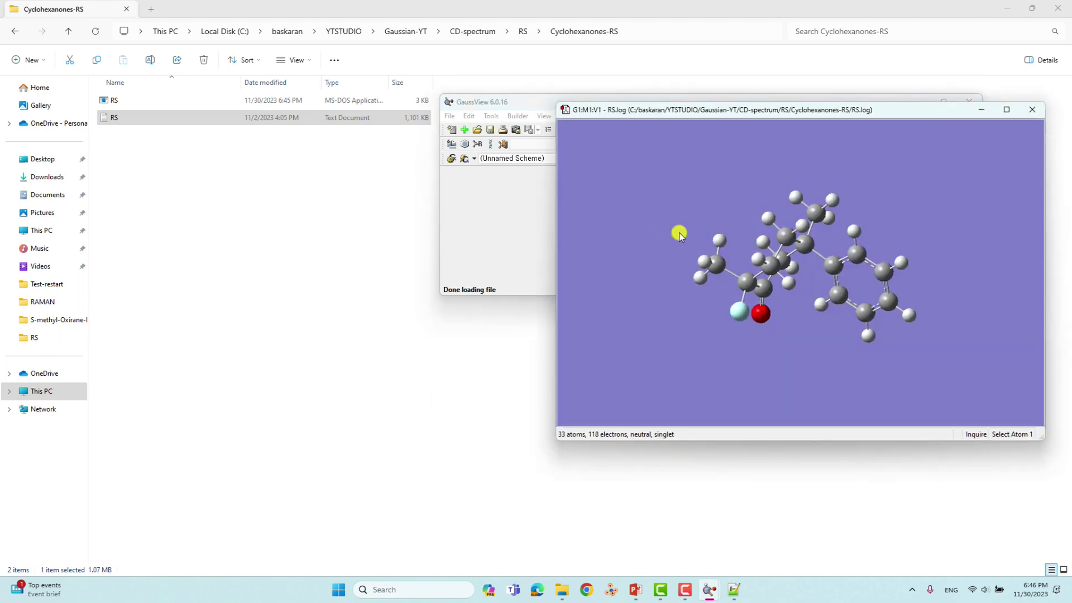
left_click_drag(806, 122, 347, 134)
left_click(748, 208)
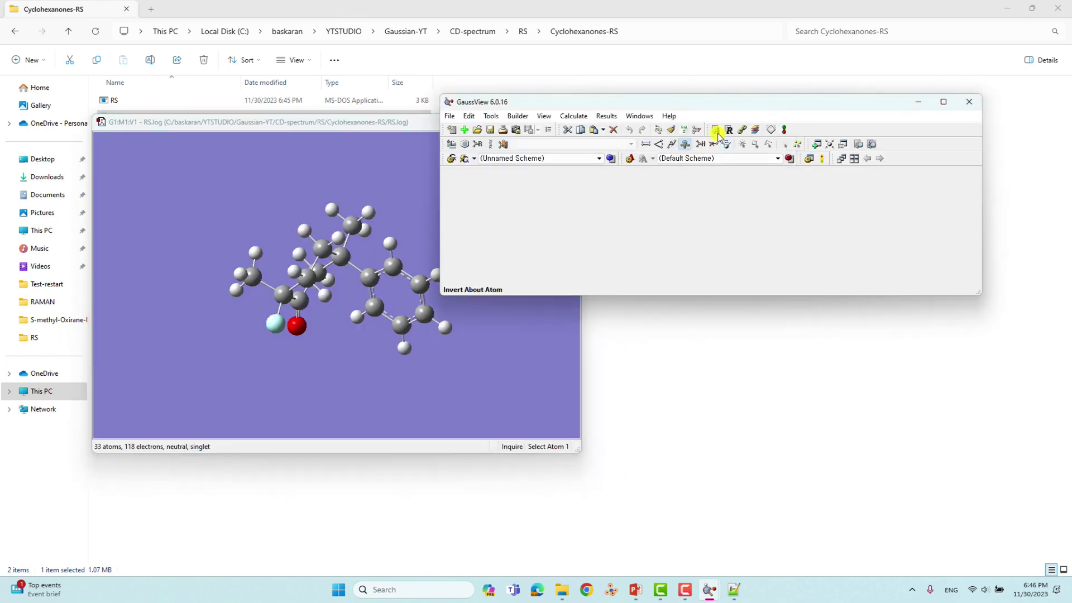
- Review the Gaussian calculation summary of RS.log, including its imaginary frequency entry, and close the summary
left_click(605, 116)
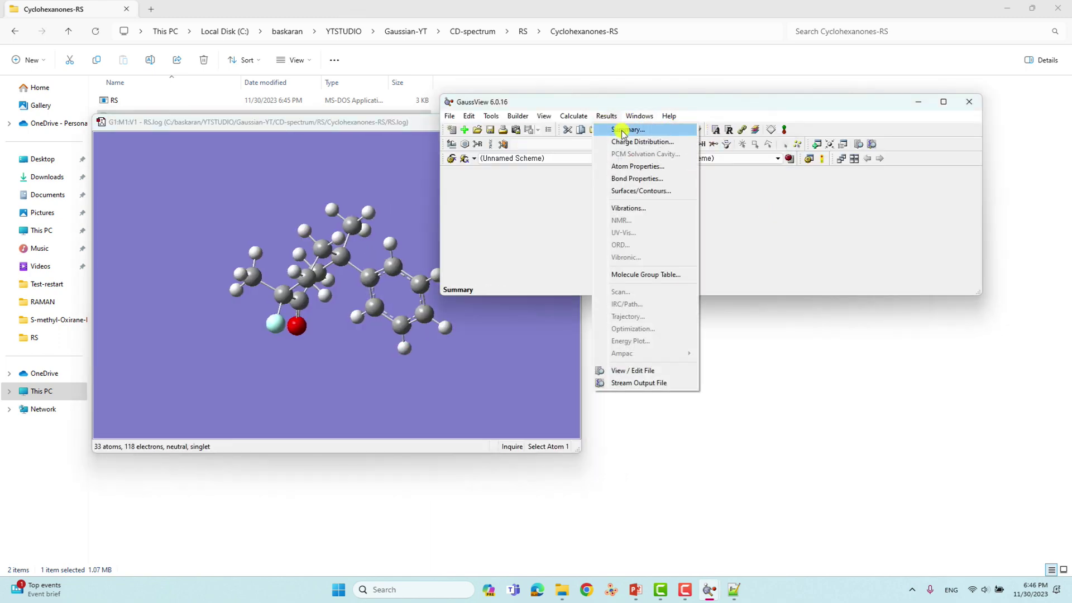
left_click(622, 131)
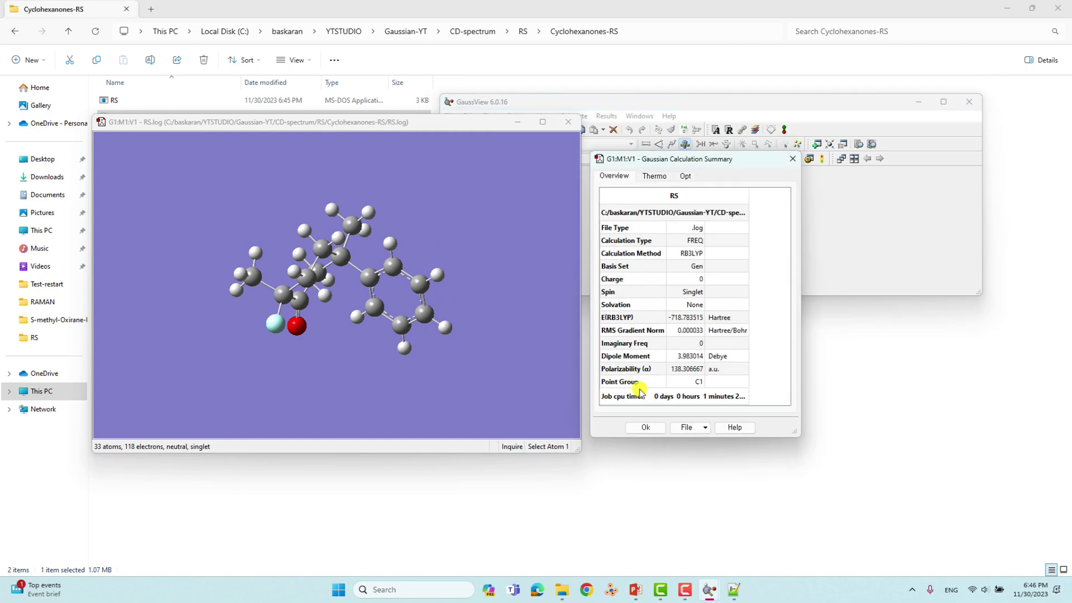
left_click(793, 159)
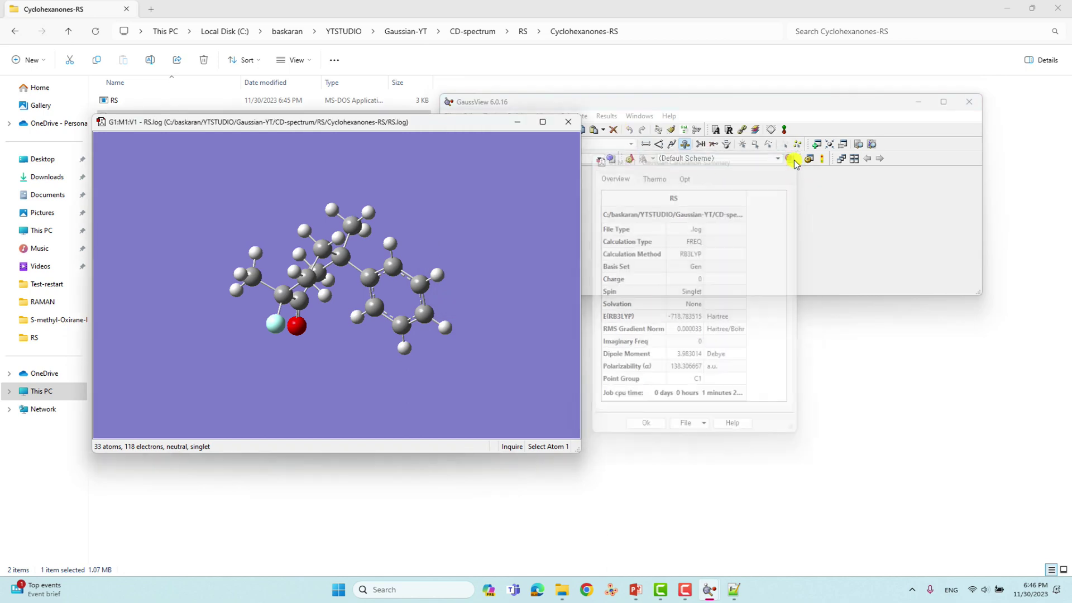
left_click_drag(424, 122, 720, 134)
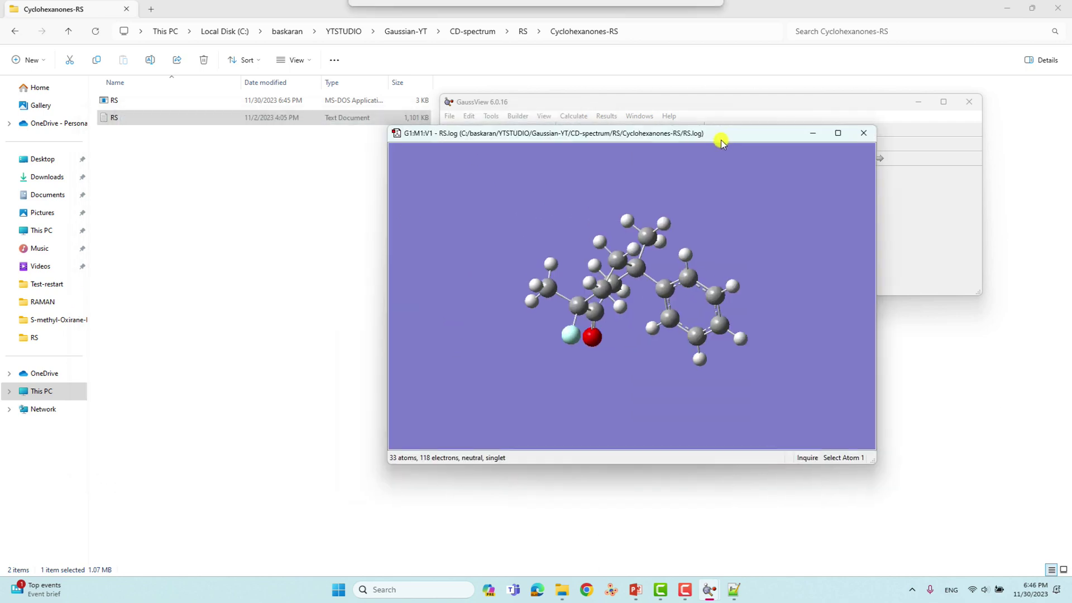
- Open the RS.log text document in Notepad++ and examine its memory, processor and route section lines
left_click(114, 123)
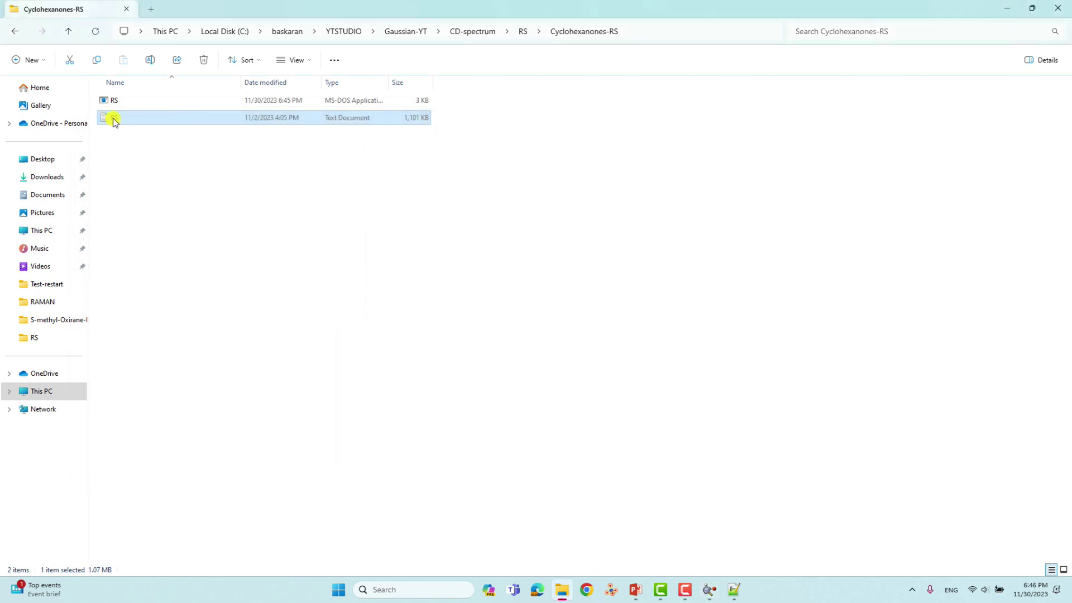
right_click(114, 122)
left_click(172, 303)
scroll(809, 206, "down", 2)
scroll(795, 218, "up", 2)
scroll(795, 218, "down", 20)
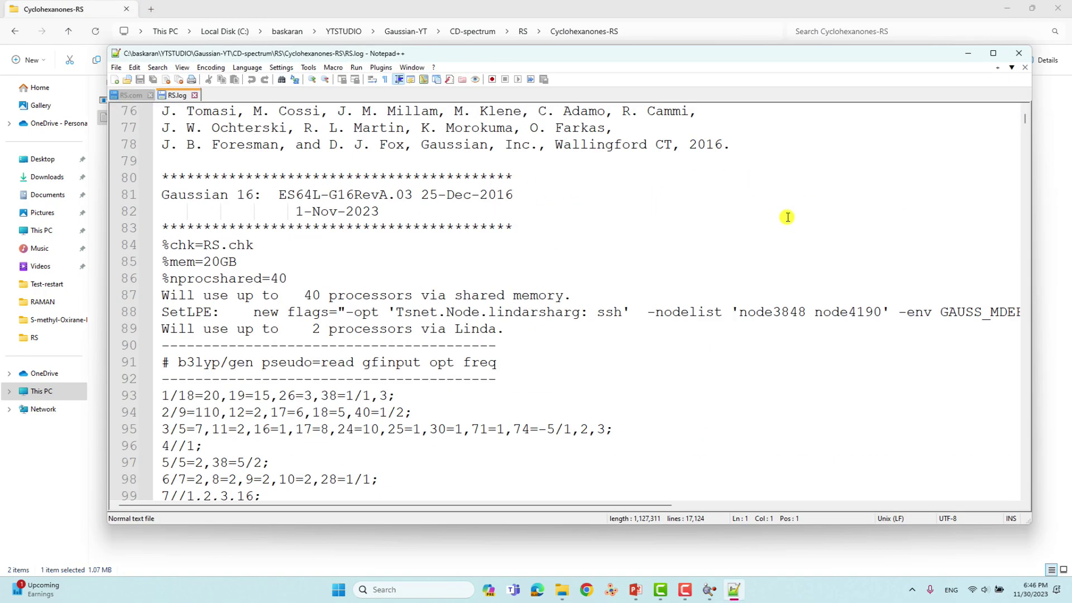
scroll(787, 217, "down", 4)
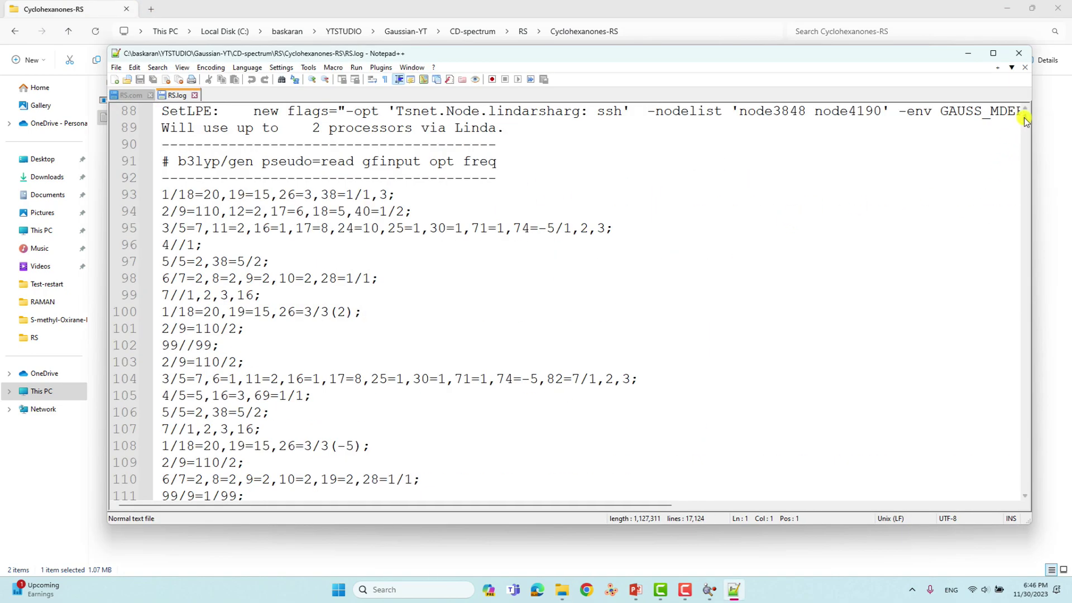
- Check the termination line at the end of RS.log and minimize the editor
left_click_drag(1025, 124, 1024, 491)
scroll(613, 399, "up", 5)
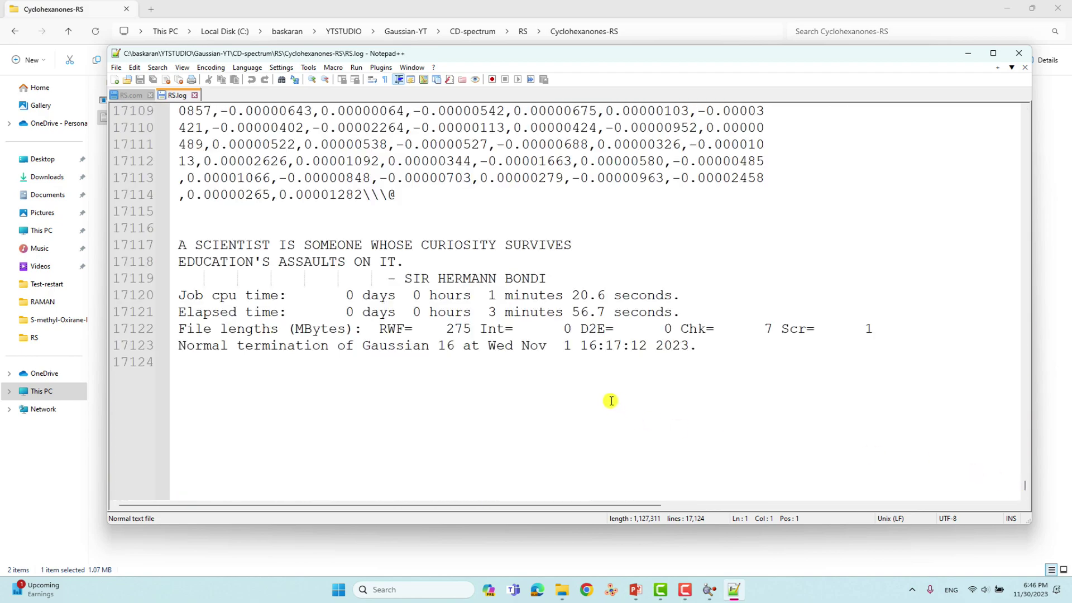
left_click_drag(179, 345, 362, 346)
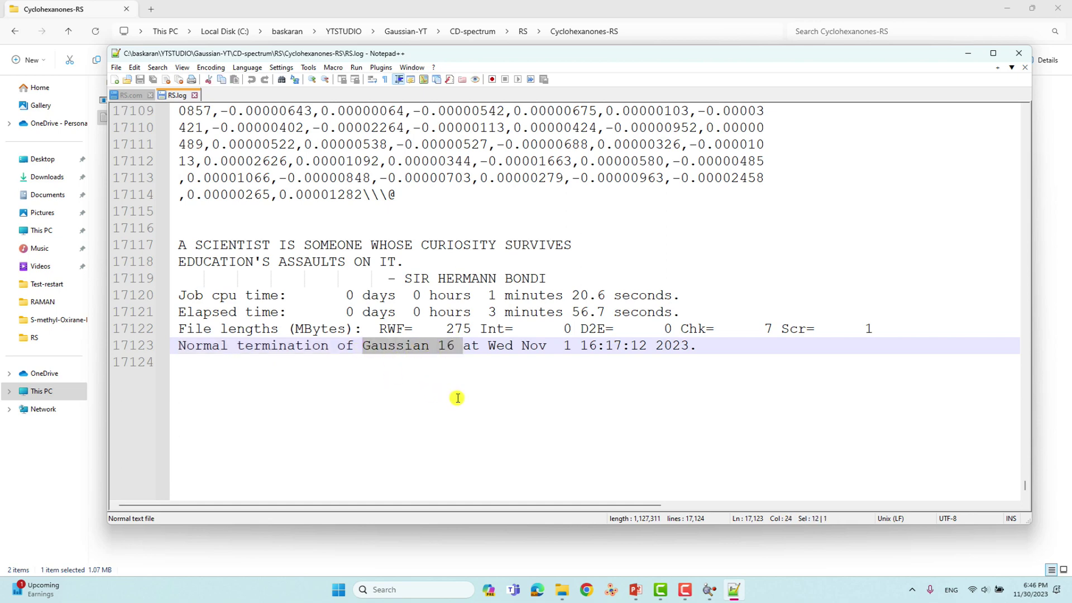
left_click(968, 53)
- Rotate the RS.log molecule in GaussView to inspect its structure, and close the molecule window and GaussView
mouse_move(714, 590)
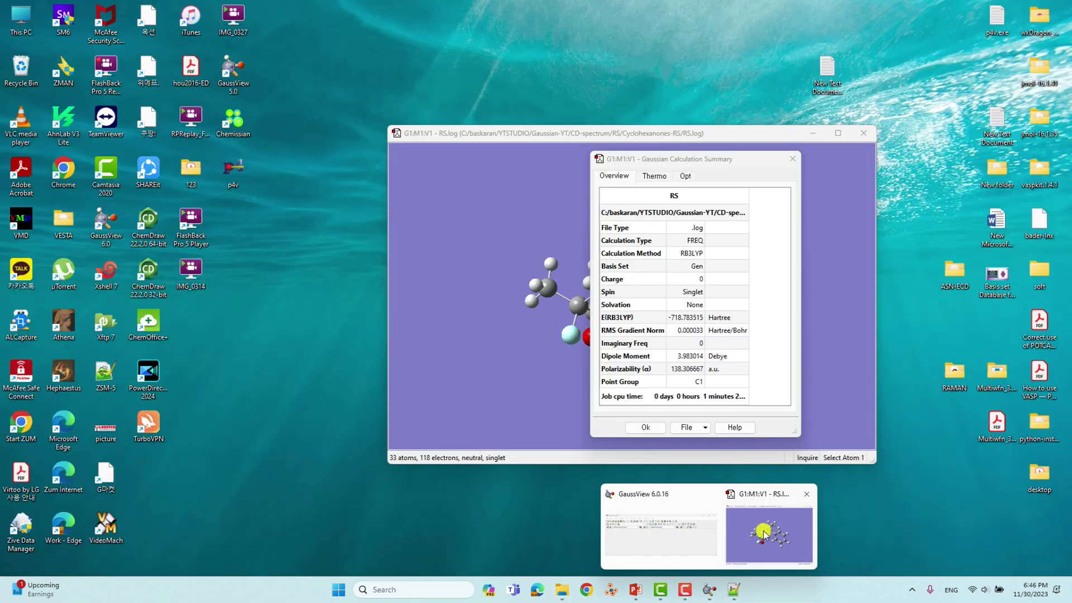
left_click(768, 530)
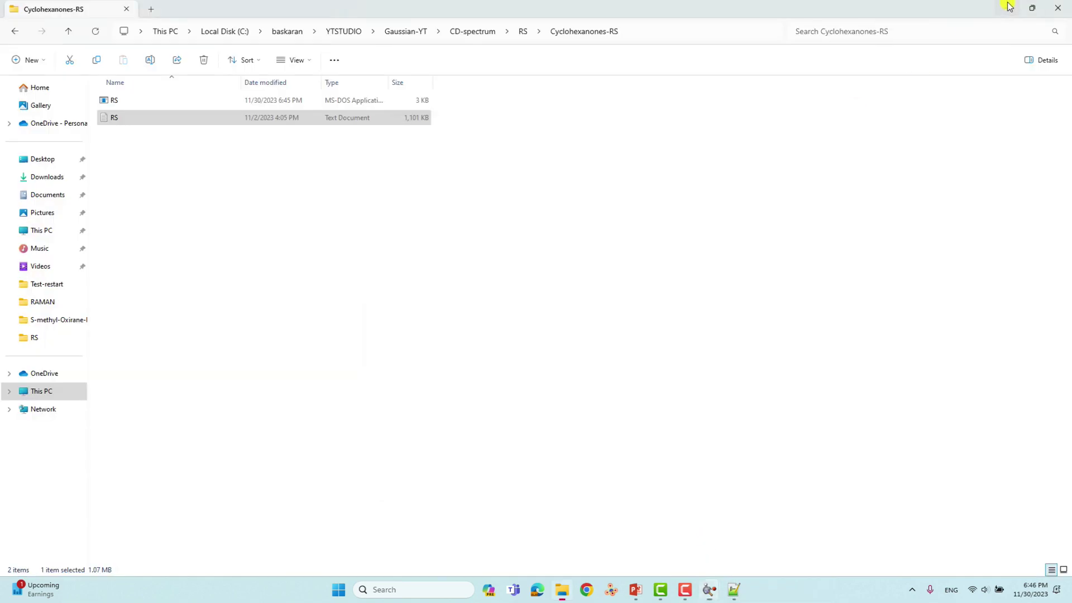
left_click(1007, 7)
left_click(818, 108)
left_click_drag(629, 354, 598, 309)
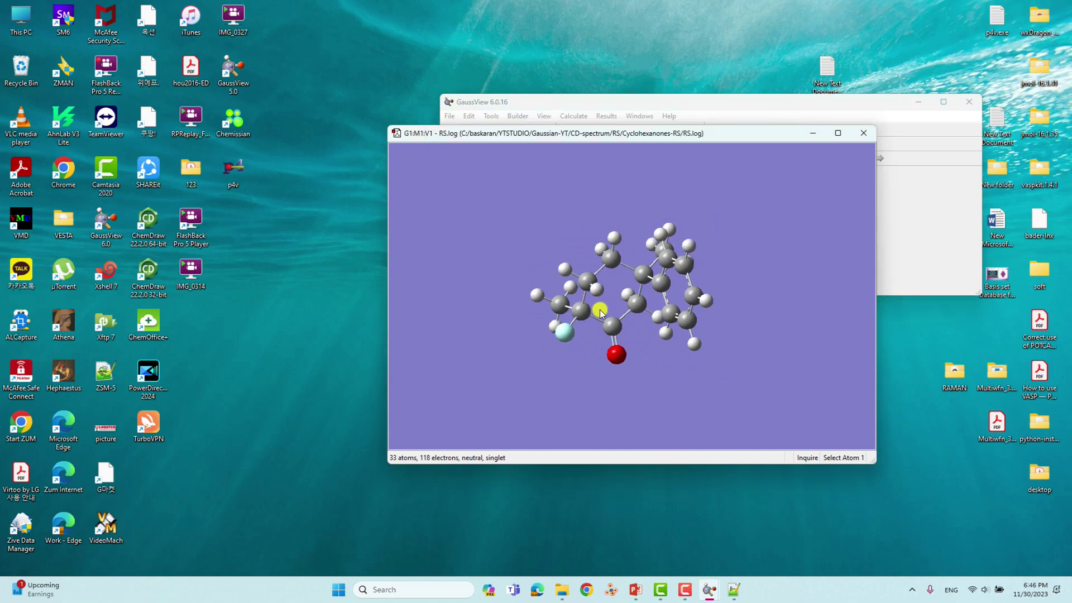
left_click_drag(725, 173, 686, 249)
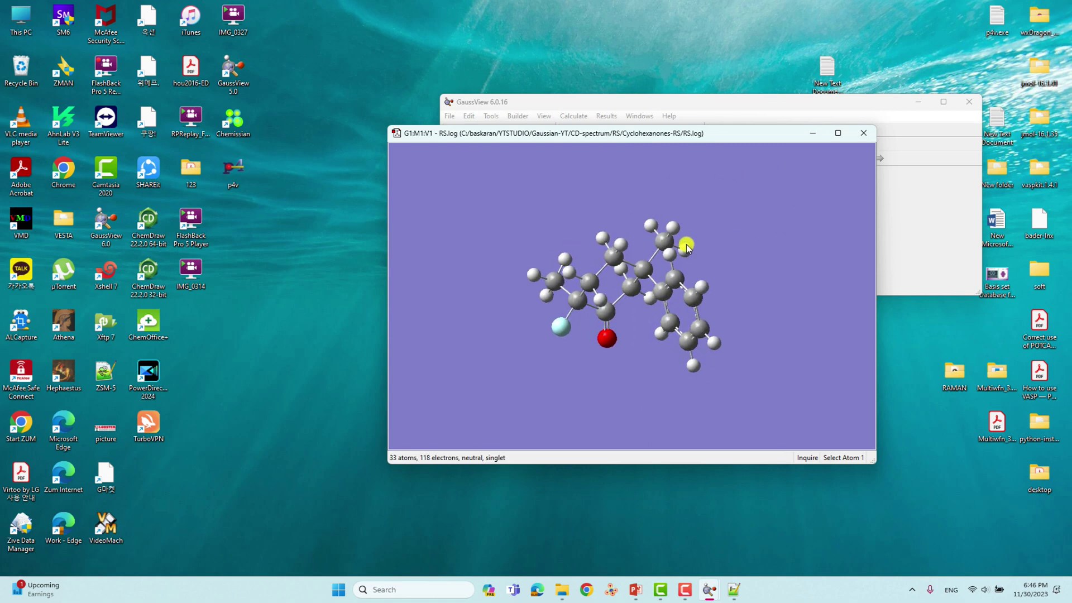
left_click(864, 135)
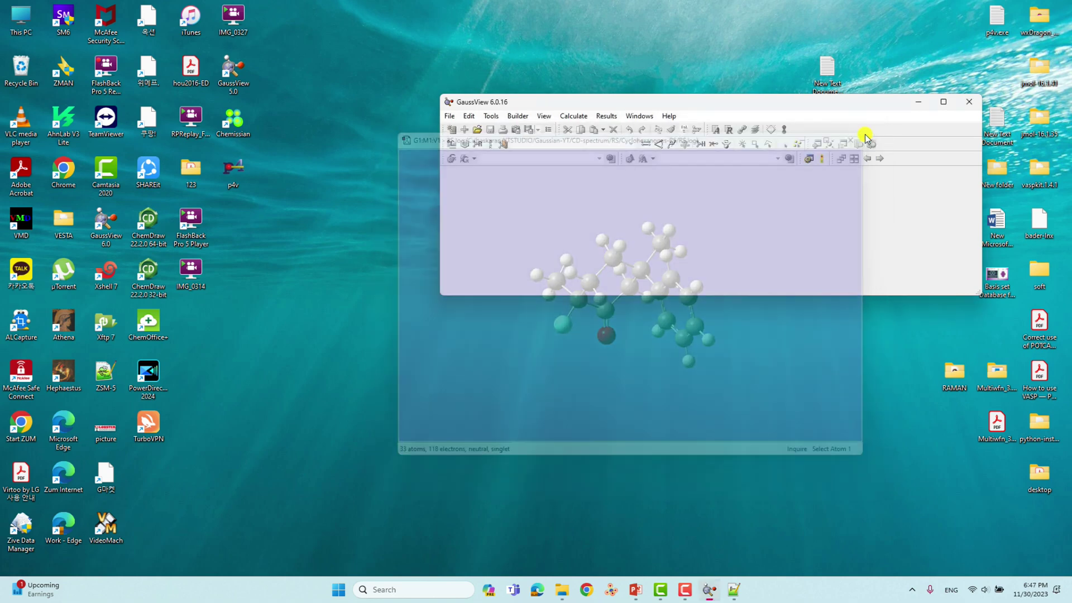
left_click(968, 107)
- Open the RS-ECD.com input file from the Cyclohexanones-ECD folder in Notepad++
left_click(577, 591)
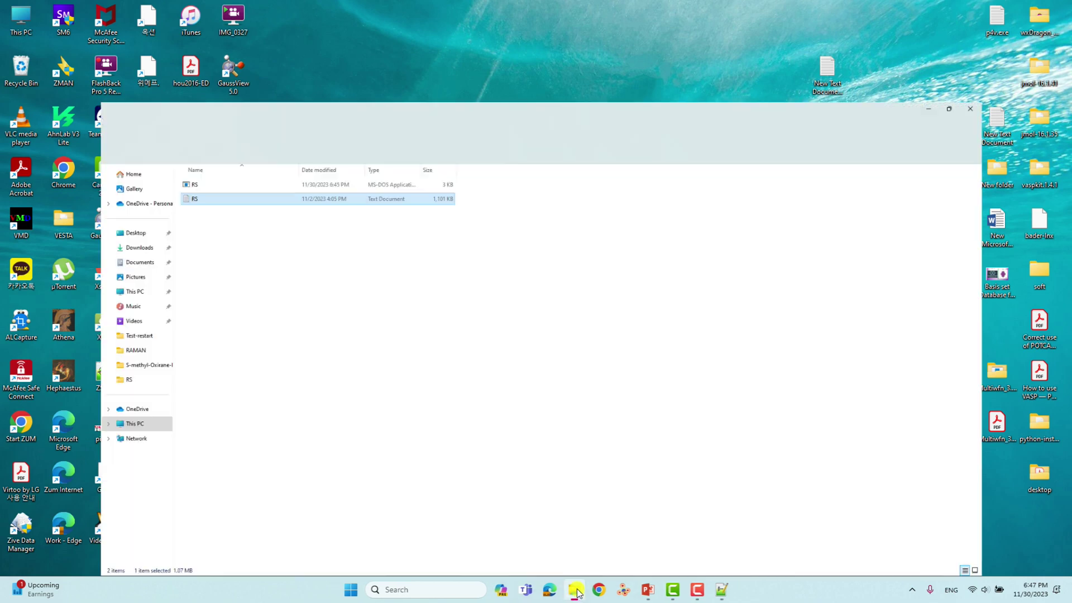
left_click(211, 224)
left_click(69, 37)
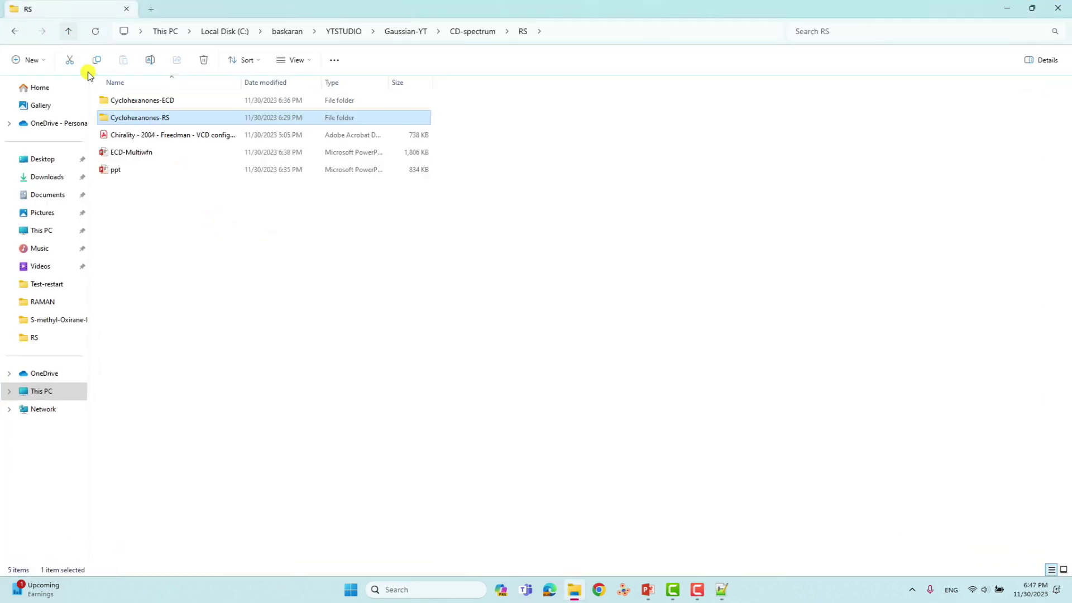
double_click(166, 100)
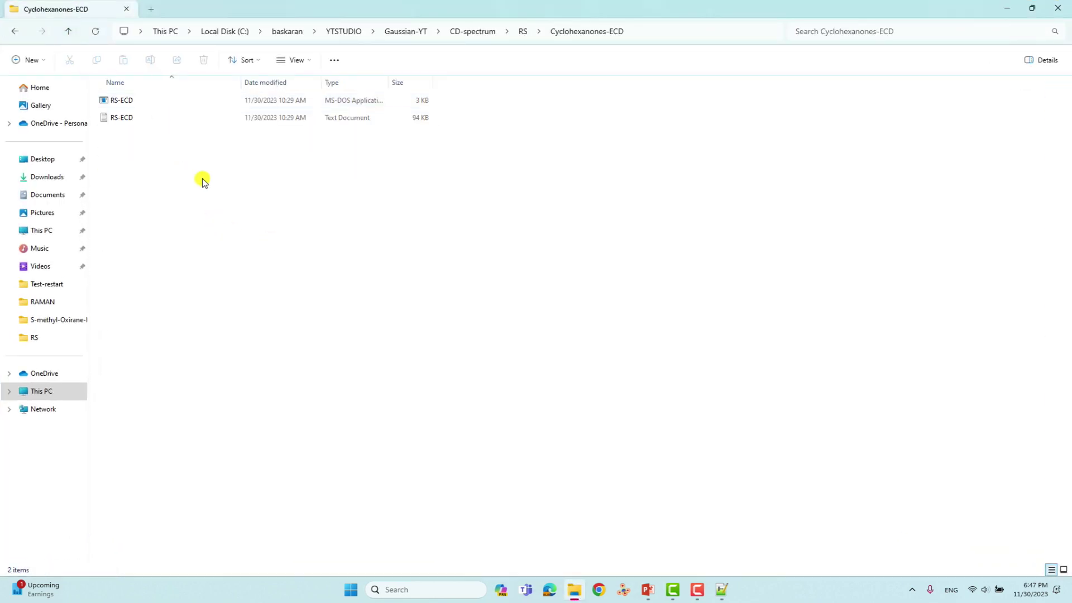
left_click(125, 102)
right_click(125, 102)
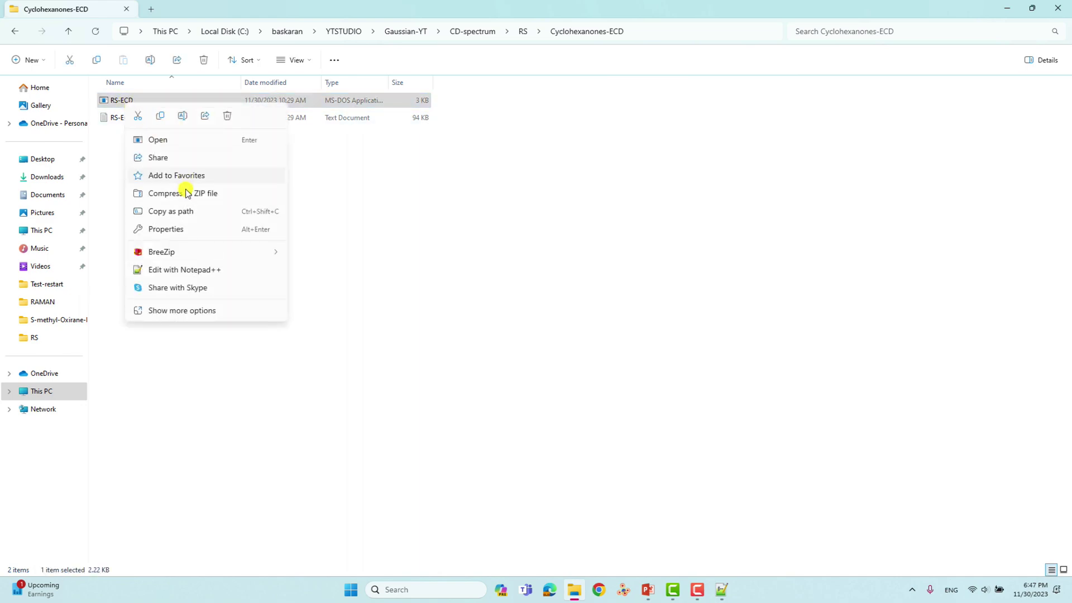
left_click(179, 270)
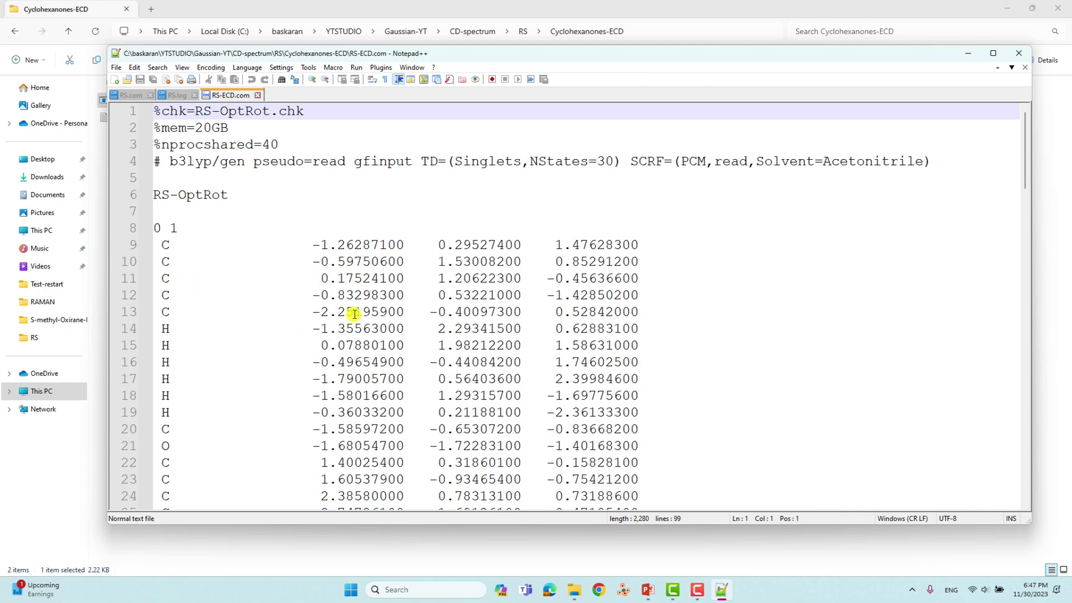
- Examine the checkpoint file name, memory and shared processor lines at the start of RS-ECD.com
scroll(258, 199, "down", 1)
scroll(259, 199, "up", 1)
left_click_drag(196, 113, 269, 115)
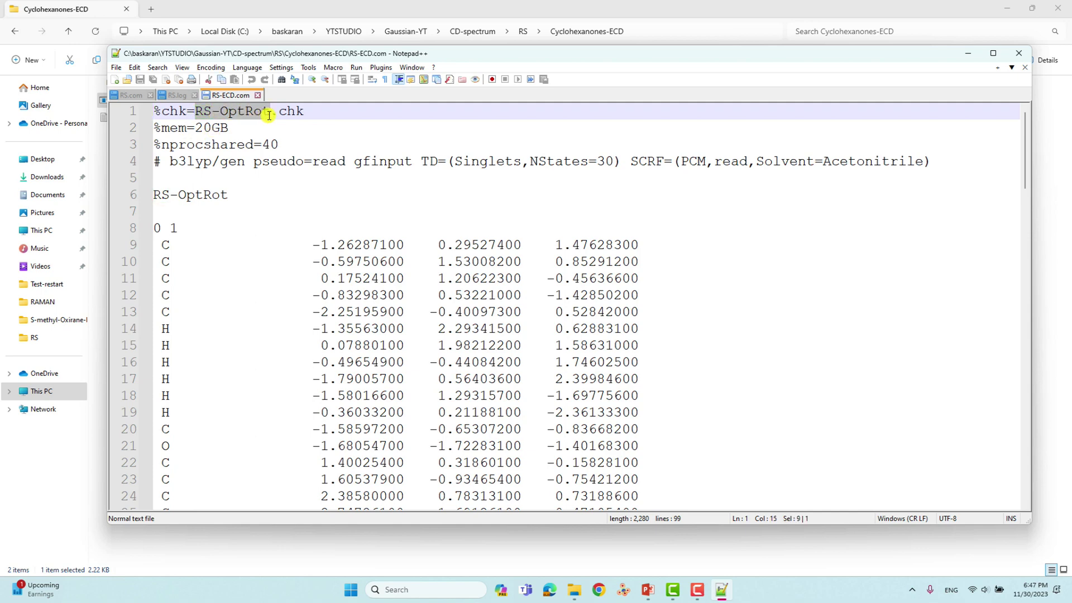
left_click_drag(279, 146, 155, 127)
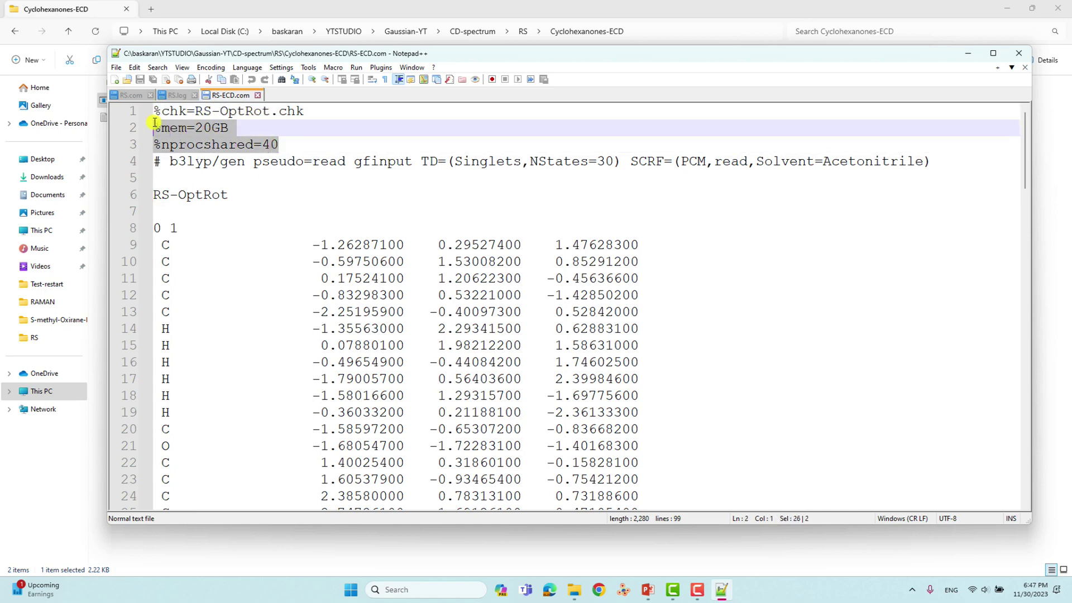
- Examine the gen pseudo=read gfinput keywords and the TD option with its number of states in the RS-ECD.com route line
left_click_drag(216, 162, 406, 163)
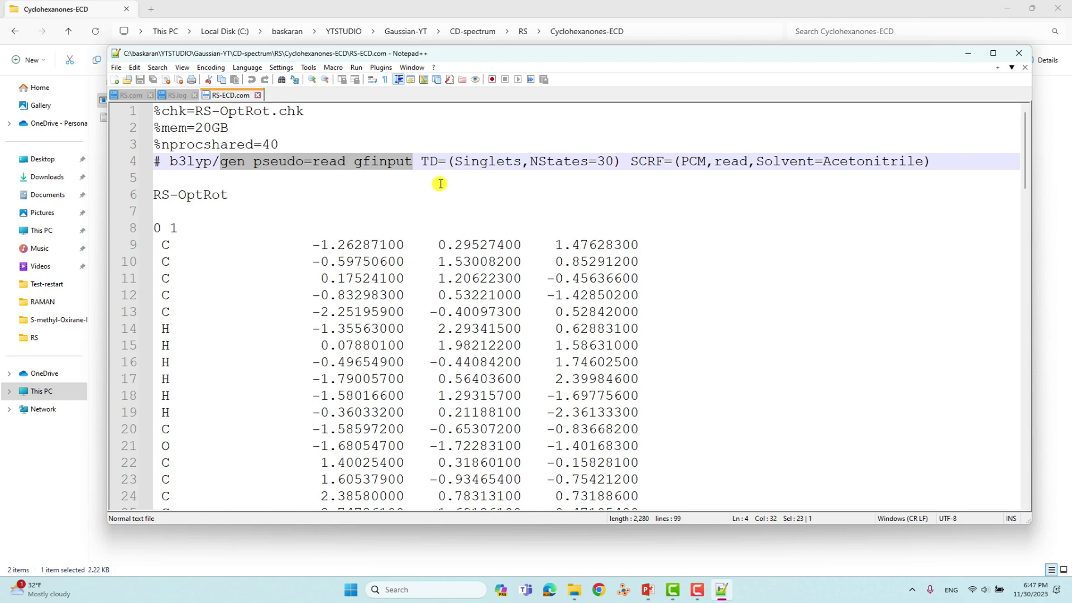
left_click(438, 163)
left_click_drag(421, 162, 433, 163)
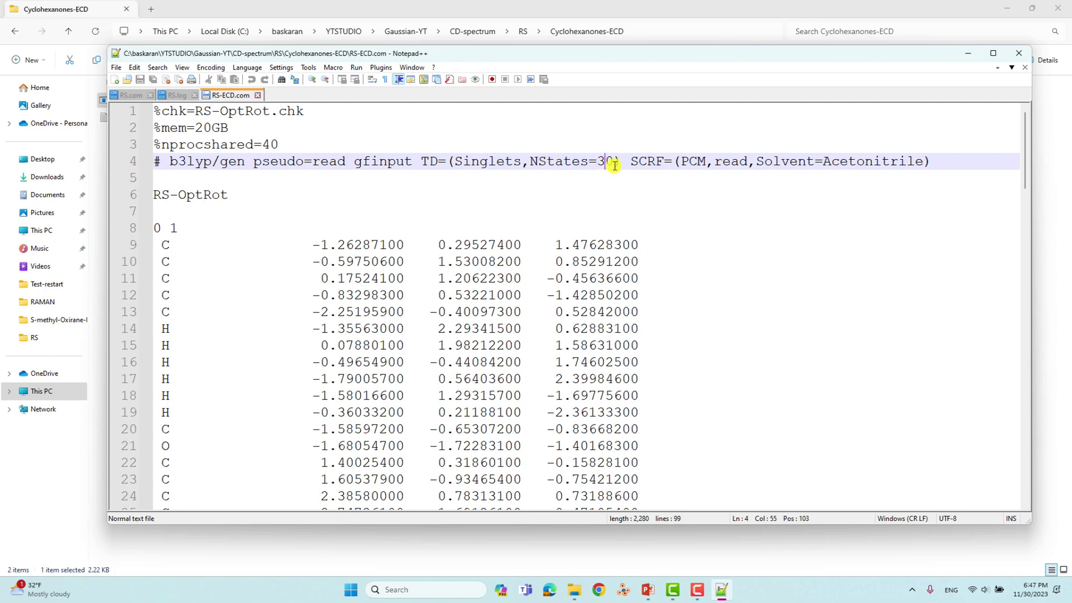
left_click_drag(614, 162, 603, 162)
left_click(614, 161)
left_click(629, 162)
- Examine the SCRF=(PCM,read,Solvent=Acetonitrile) solvent setting alongside the TD=(Singlets,NStates=30) keyword in the route line
left_click_drag(631, 162, 937, 162)
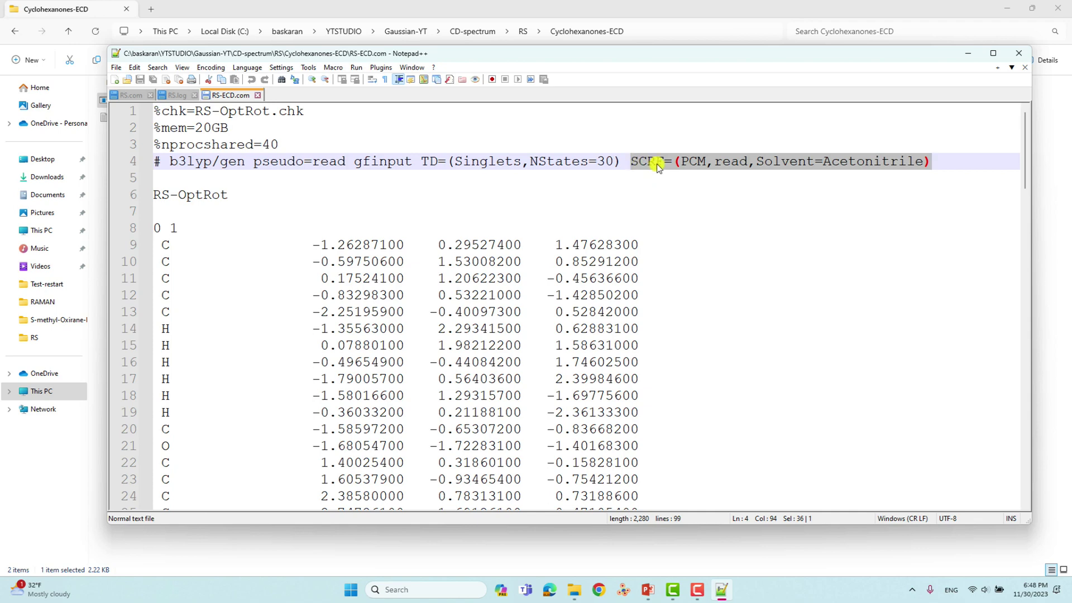
left_click(873, 161)
left_click_drag(839, 160, 914, 162)
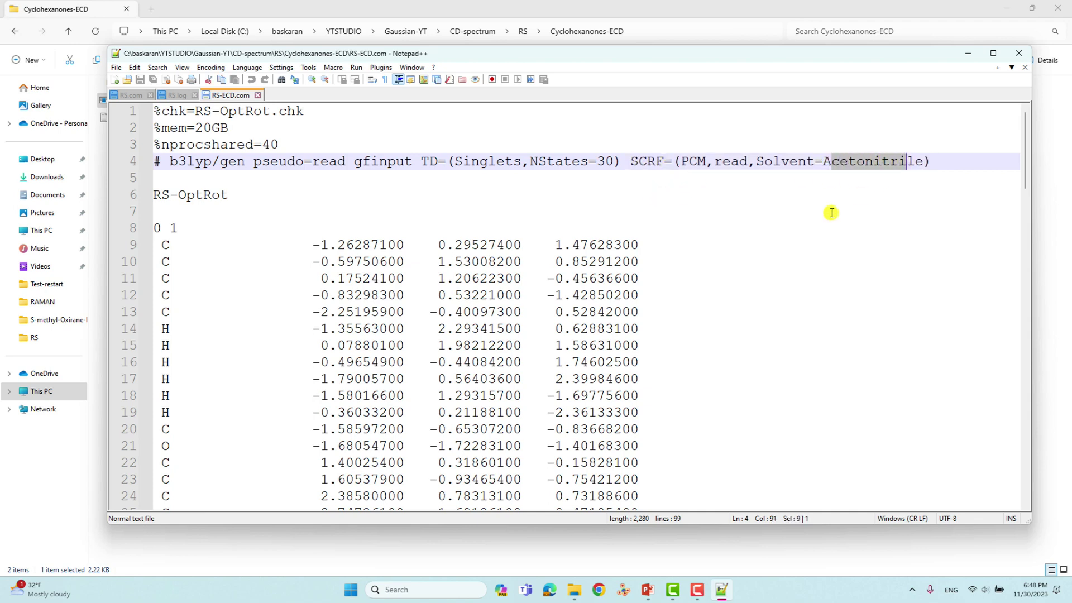
left_click(828, 213)
left_click(633, 160)
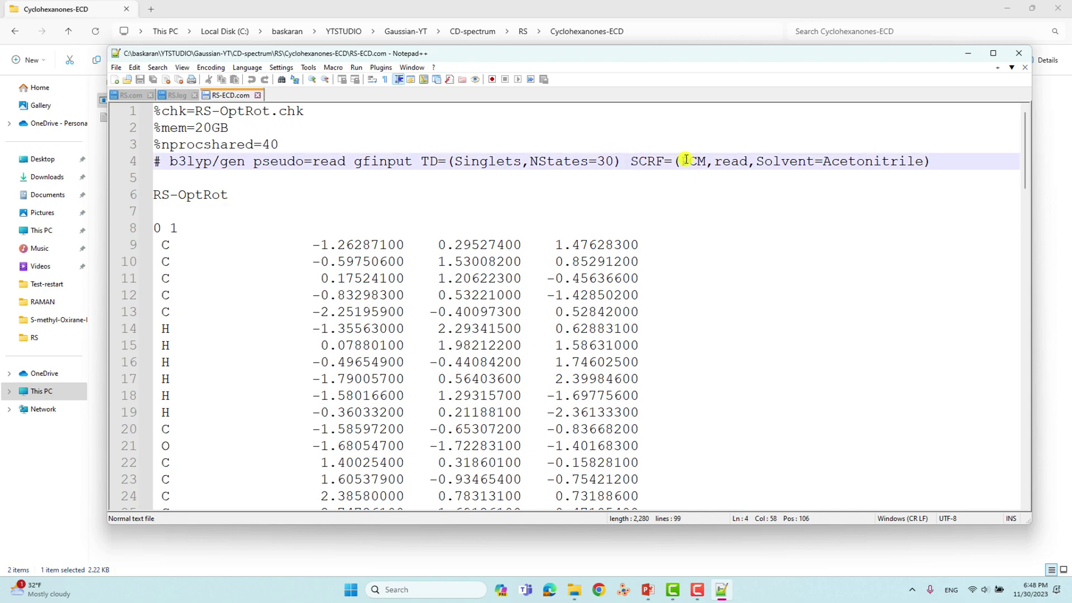
left_click_drag(631, 161, 931, 161)
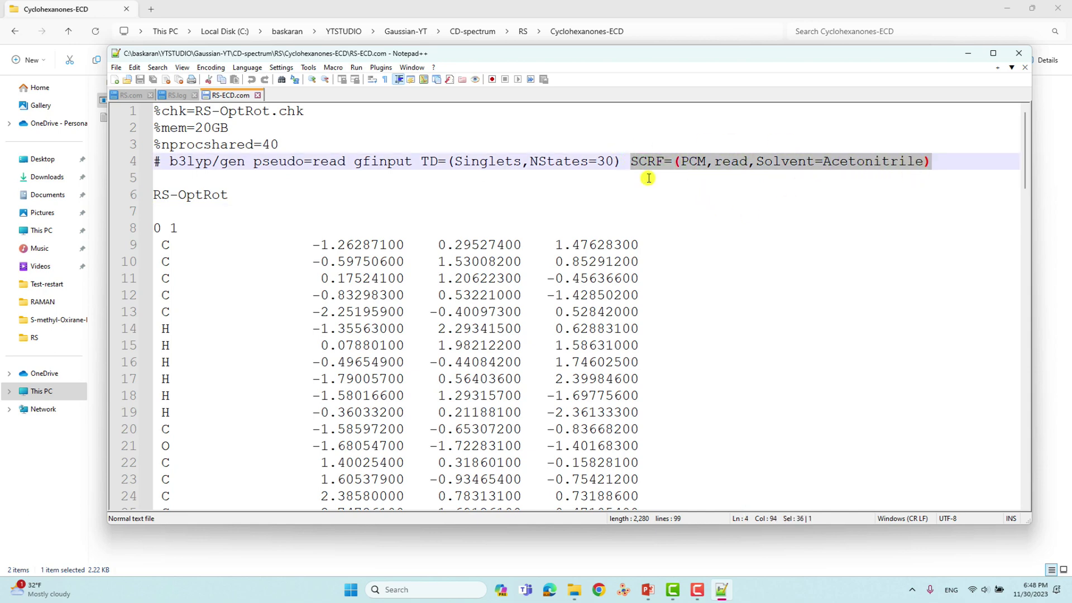
left_click_drag(423, 161, 614, 163)
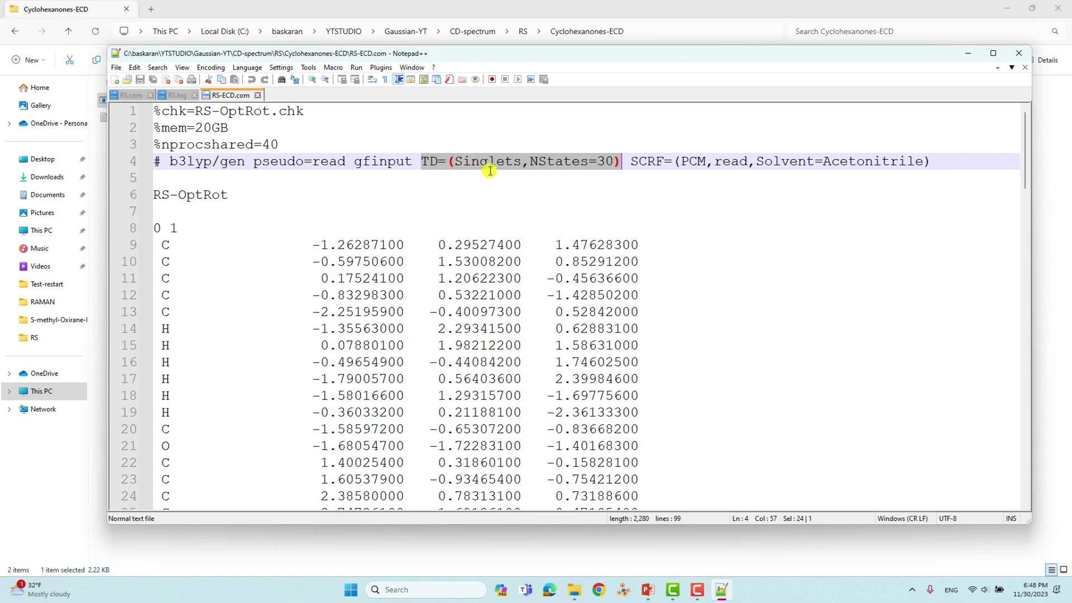
left_click(476, 190)
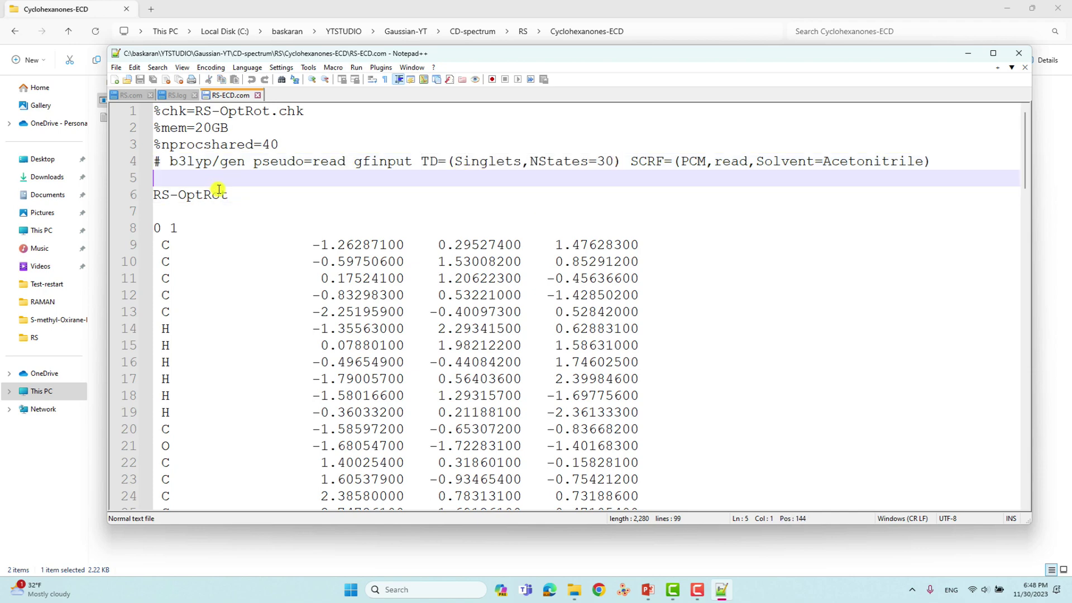
- Examine the title line, charge and multiplicity, atomic coordinates and the blank line following them in RS-ECD.com
left_click_drag(229, 194, 127, 195)
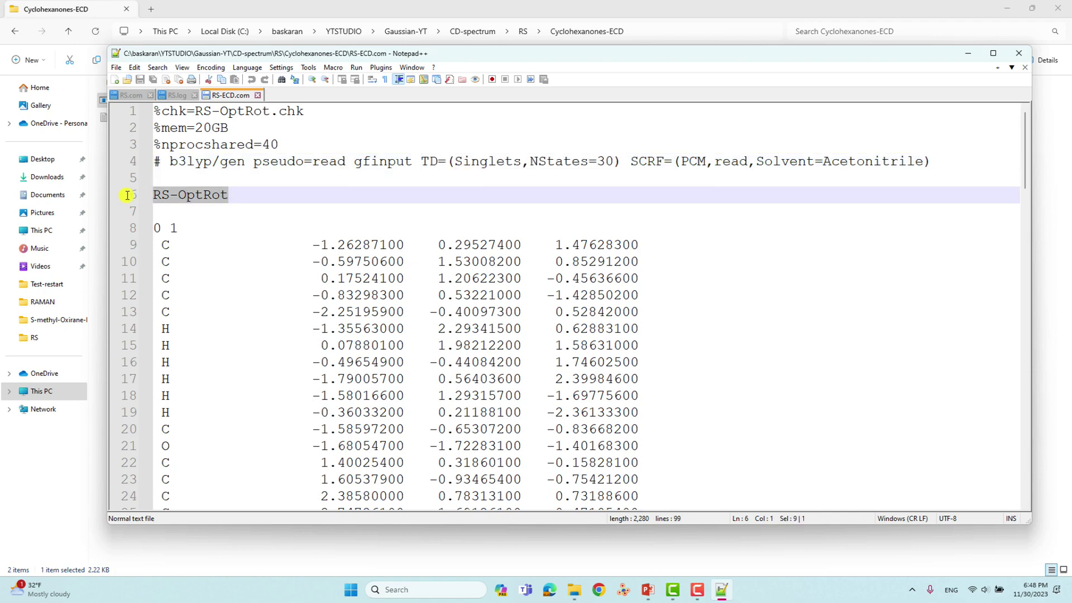
left_click(175, 211)
left_click_drag(163, 228, 157, 228)
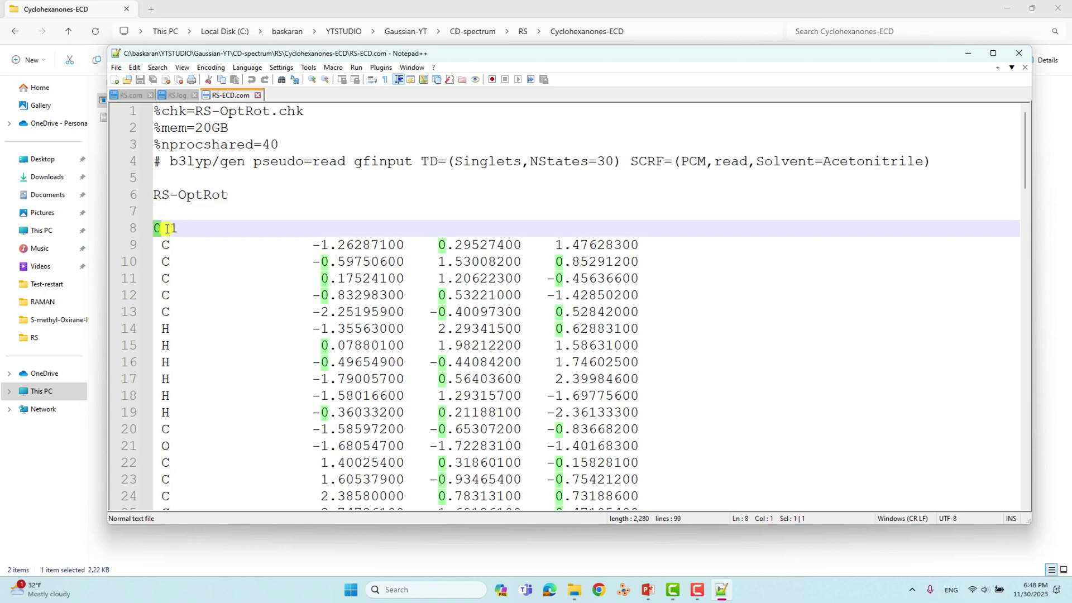
left_click_drag(178, 228, 627, 426)
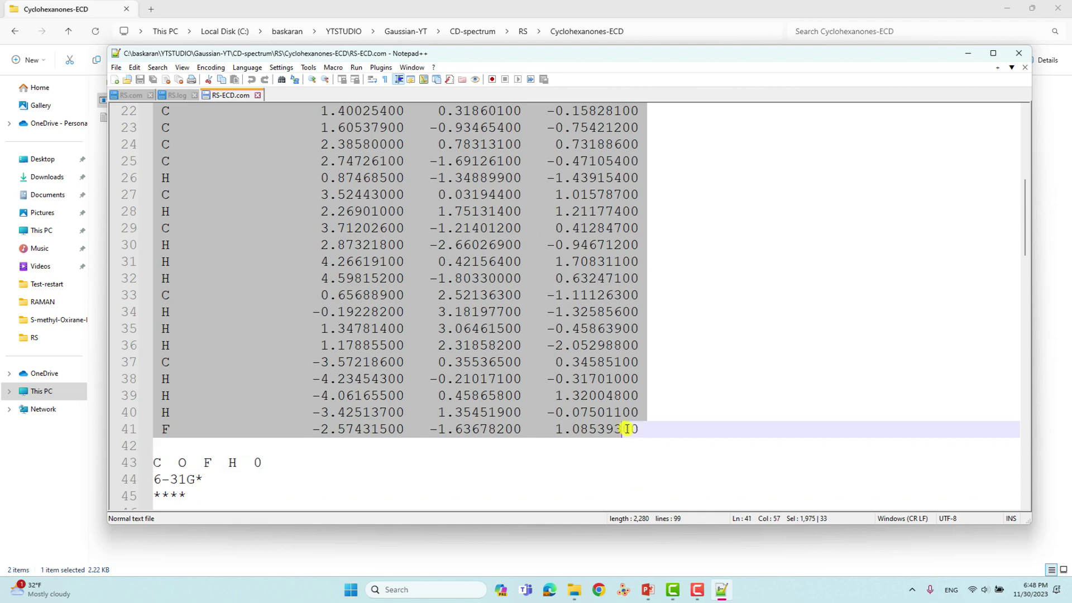
left_click(204, 448)
left_click(205, 448)
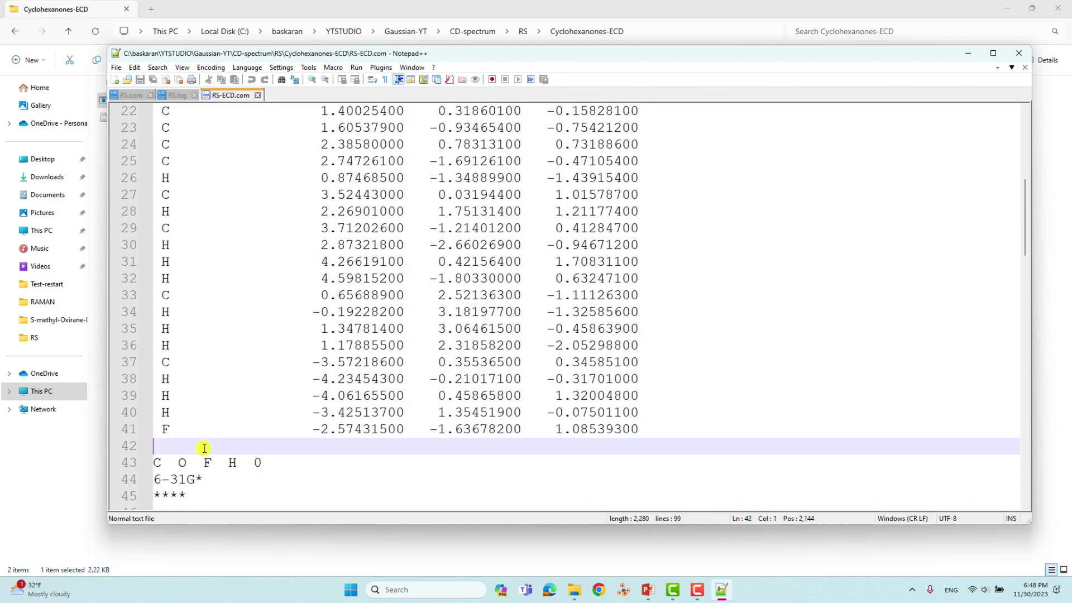
- Examine the element list C O F H 0 and the 6-31G* basis set lines below the coordinates in RS-ECD.com
left_click(151, 464)
left_click_drag(156, 466, 239, 463)
left_click(268, 459)
left_click(203, 478)
scroll(207, 474, "down", 2)
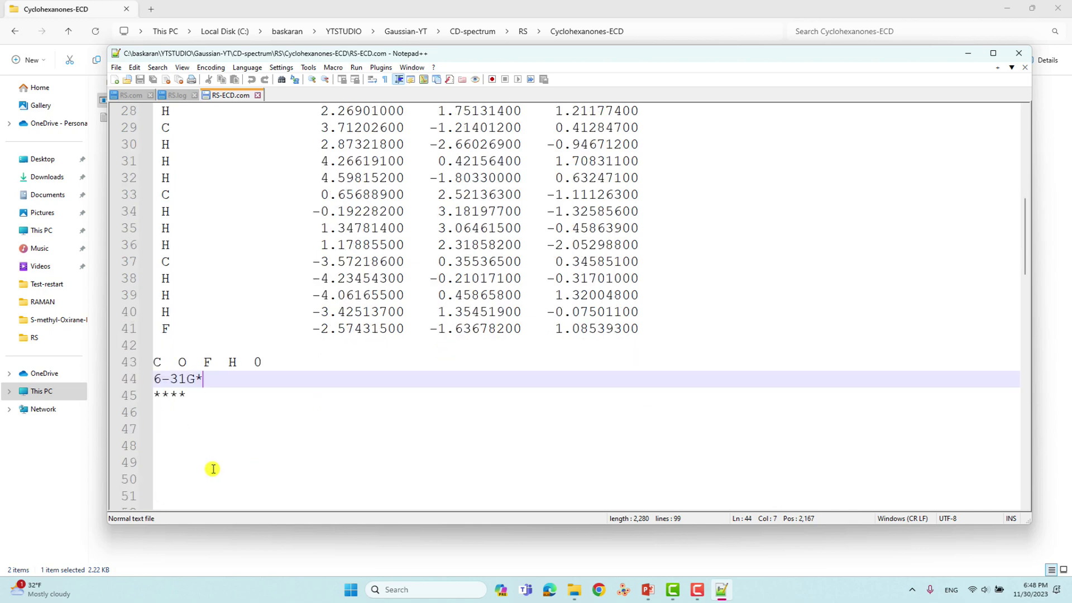
- Add four blank lines after the closing **** line of RS-ECD.com, save the file and minimize the editor
left_click(196, 395)
key("Return")
key("Return")
key("Return")
key("Return")
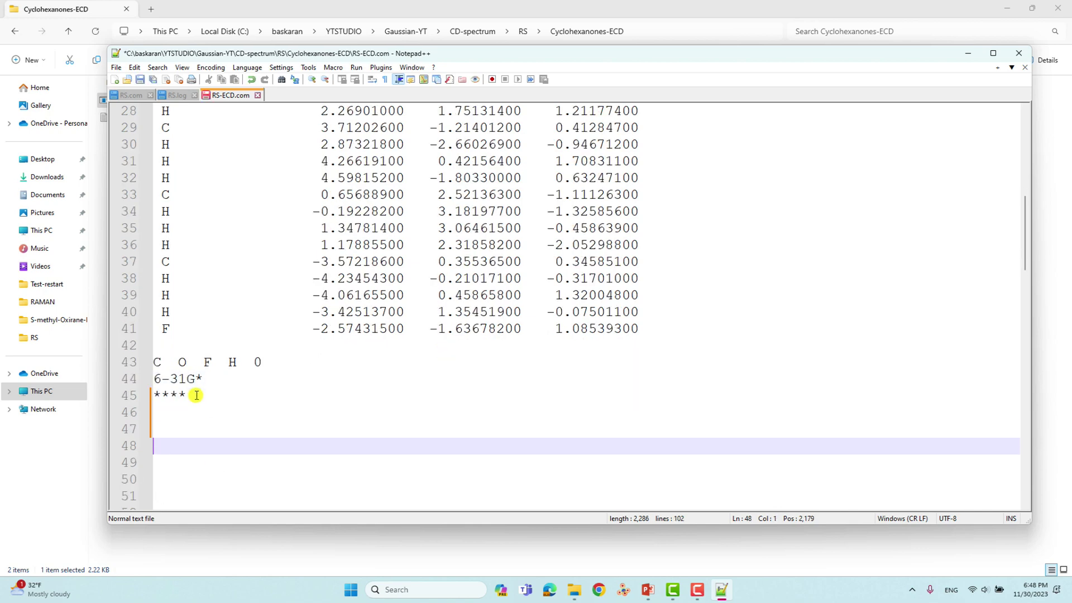
left_click(140, 80)
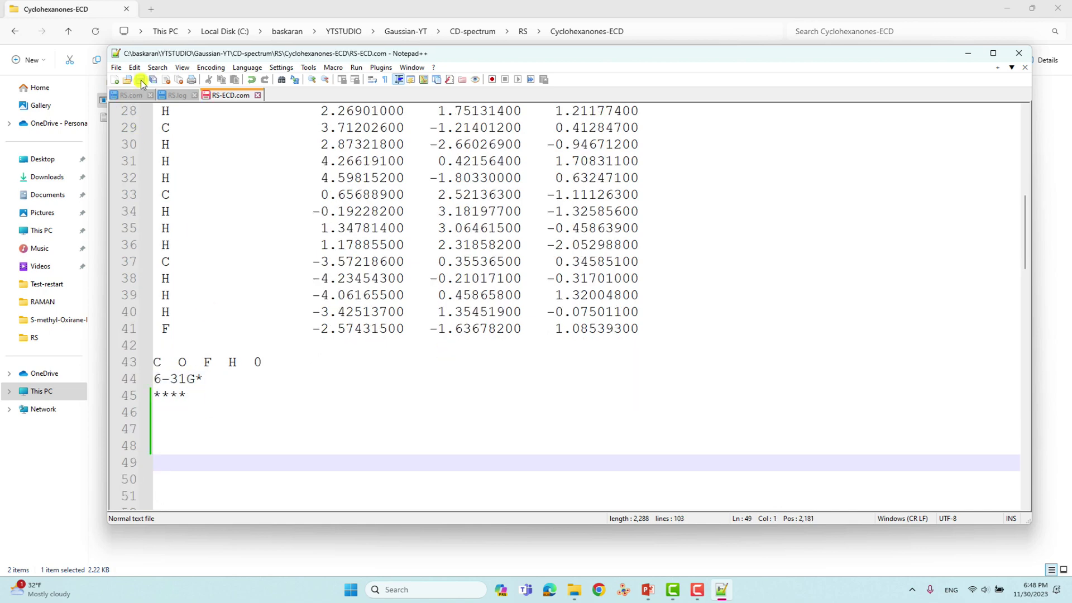
left_click(968, 53)
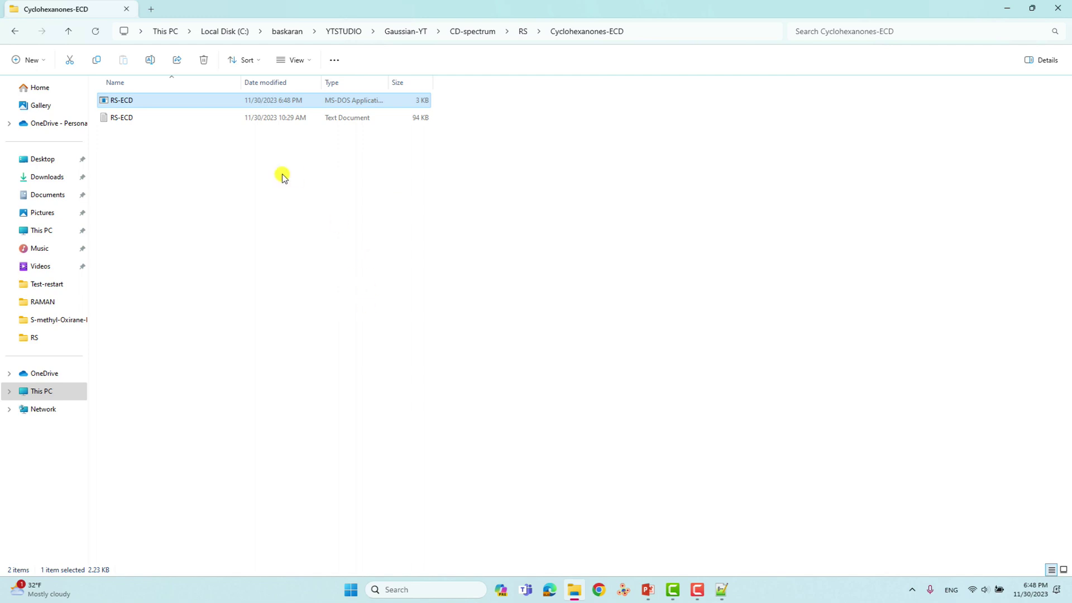
- Open the RS-ECD log file from the Cyclohexanones-ECD folder in Notepad++
left_click(324, 224)
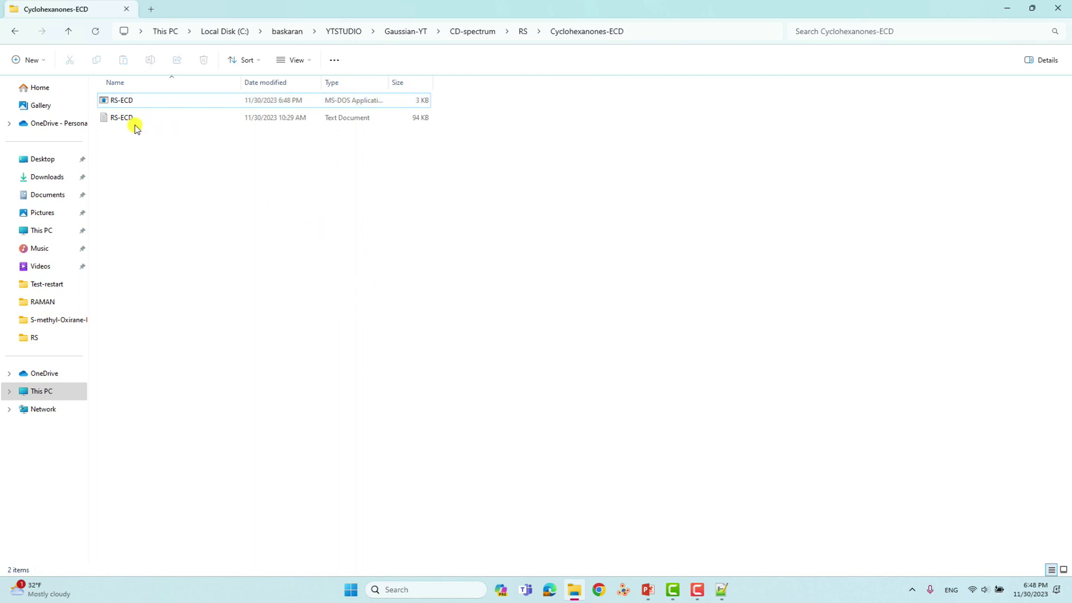
left_click(118, 118)
right_click(120, 121)
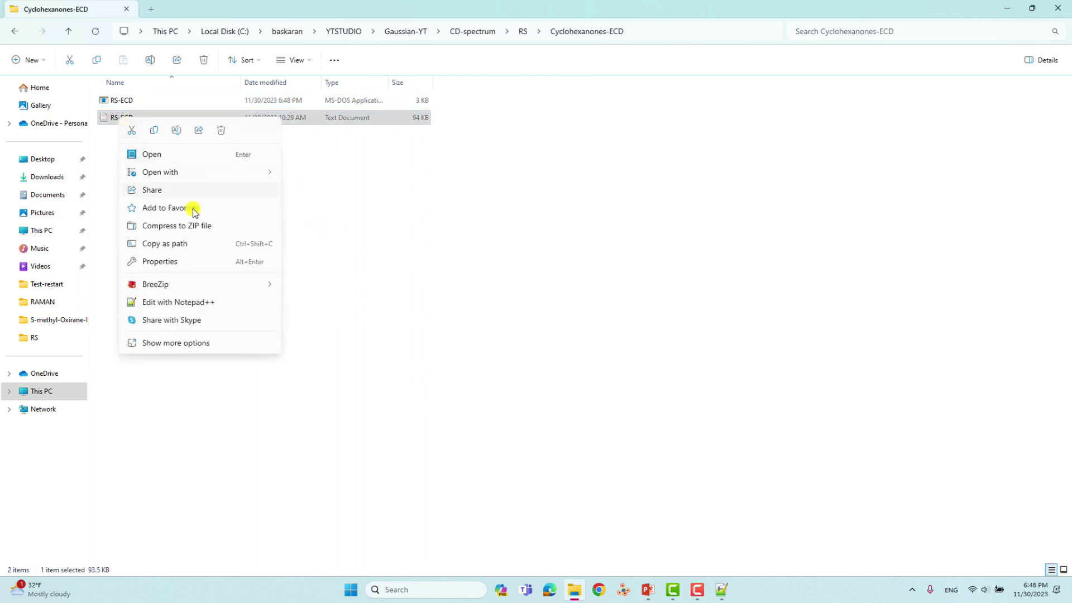
left_click(175, 302)
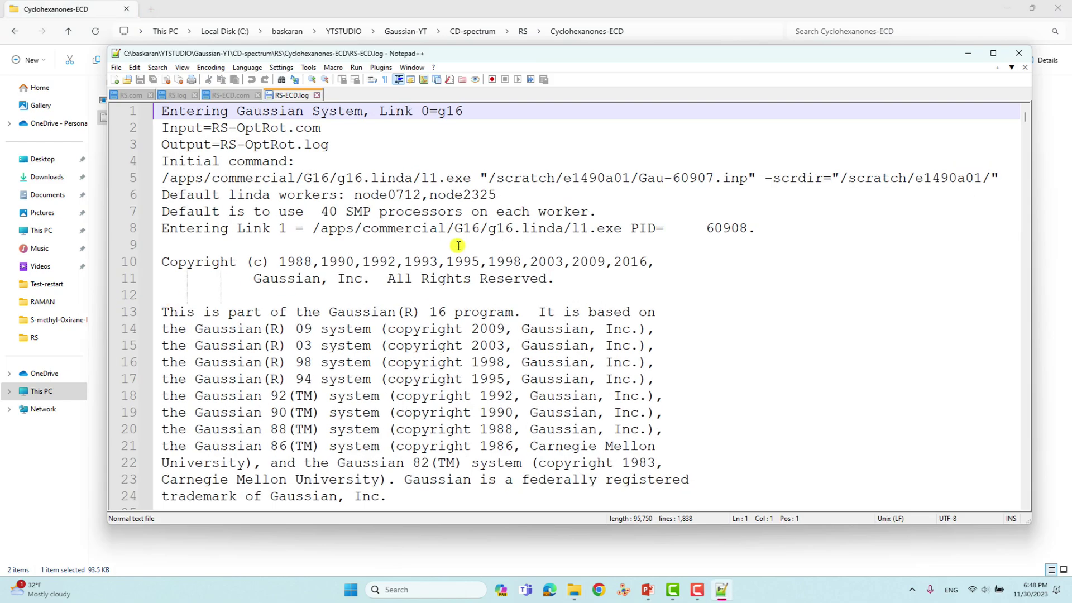
- Look through RS-ECD.log for the section headed "Excitation energies and oscillator strengths"
scroll(541, 284, "down", 20)
scroll(544, 284, "up", 4)
scroll(581, 329, "down", 20)
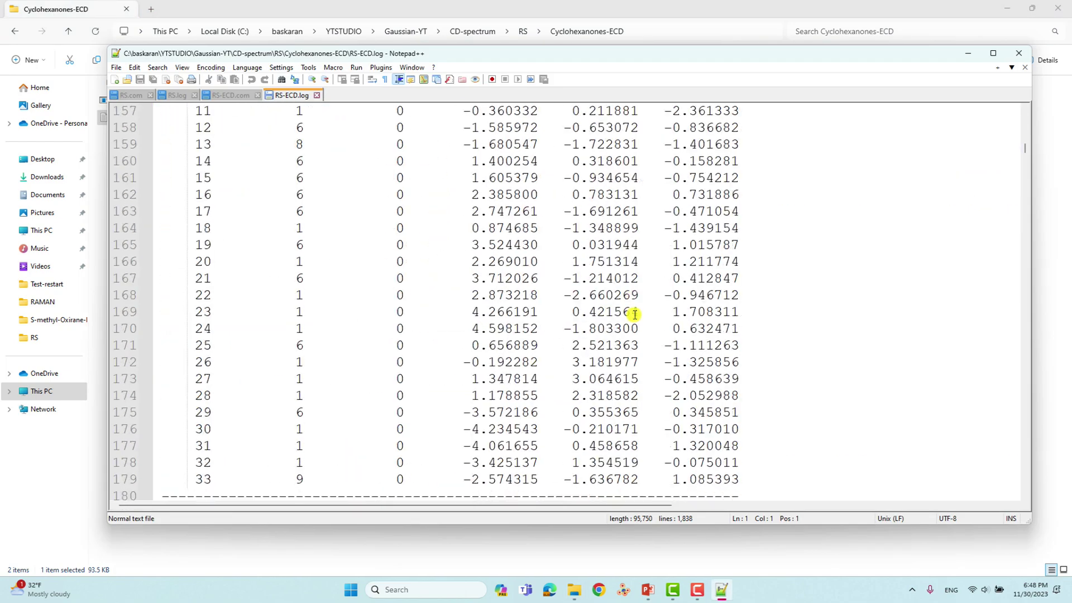
scroll(634, 311, "down", 20)
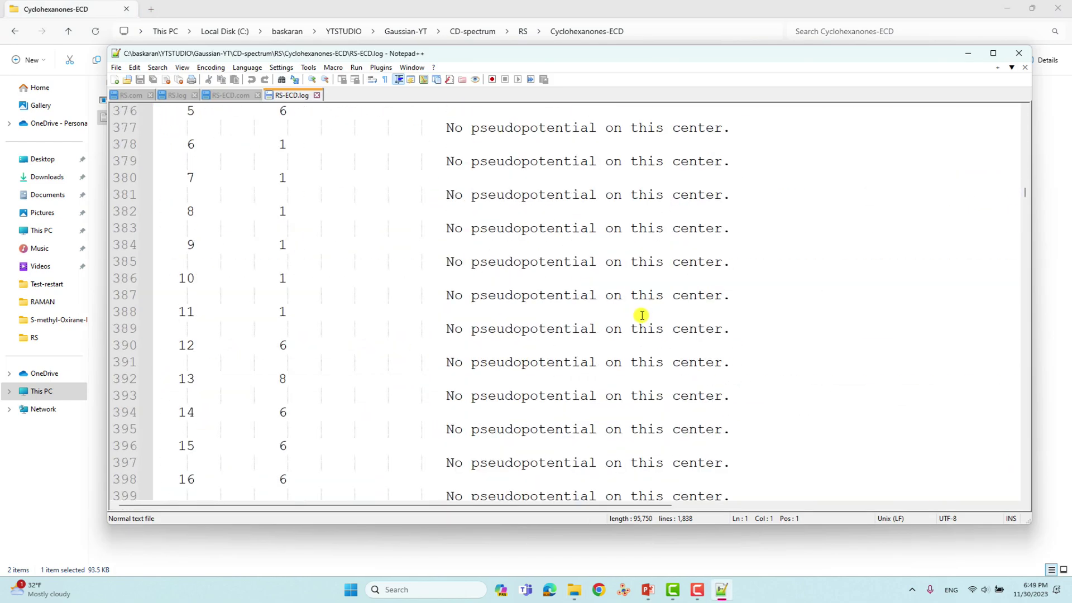
scroll(659, 323, "down", 20)
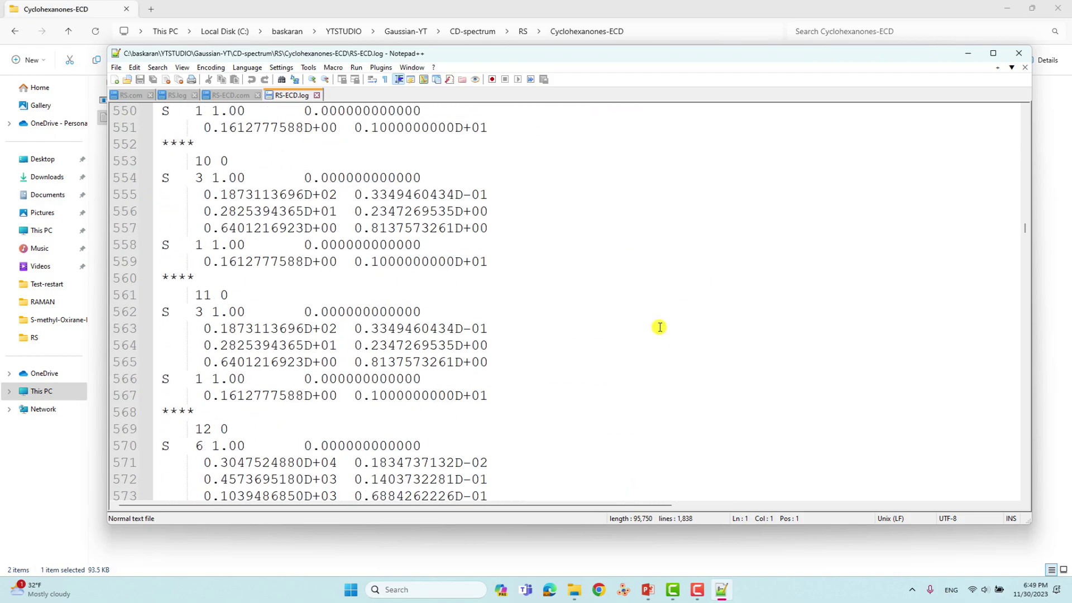
scroll(653, 335, "down", 20)
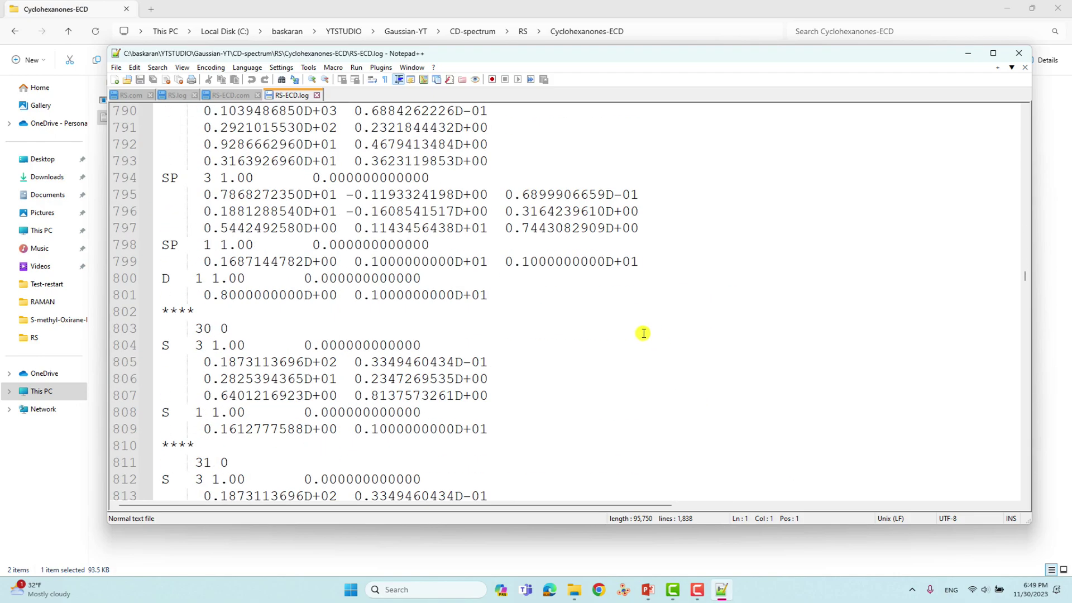
scroll(640, 328, "down", 17)
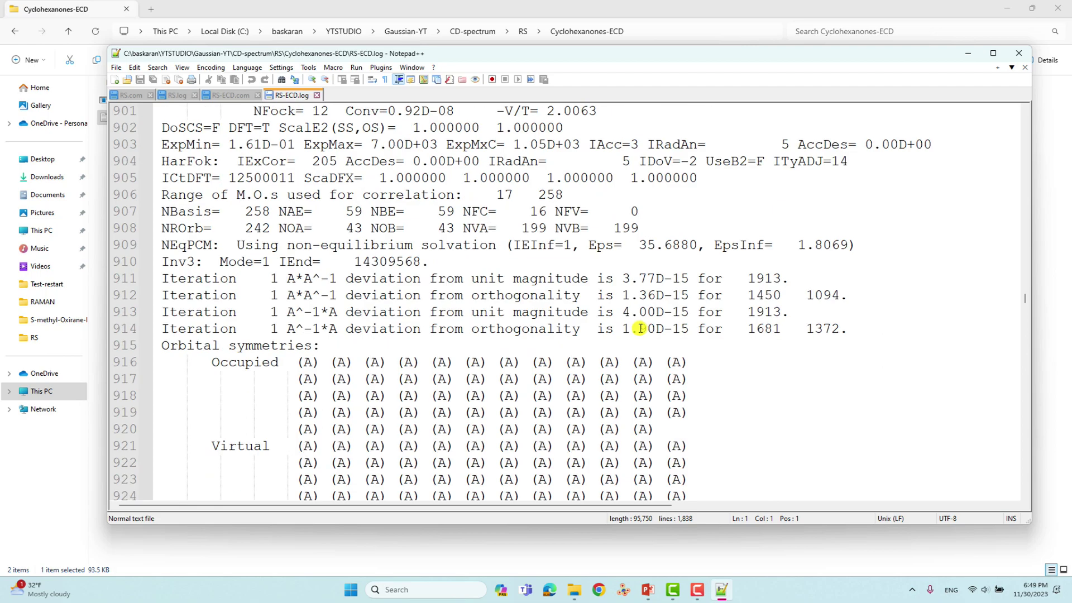
scroll(640, 328, "down", 20)
scroll(640, 328, "up", 5)
scroll(640, 328, "down", 11)
scroll(640, 329, "down", 20)
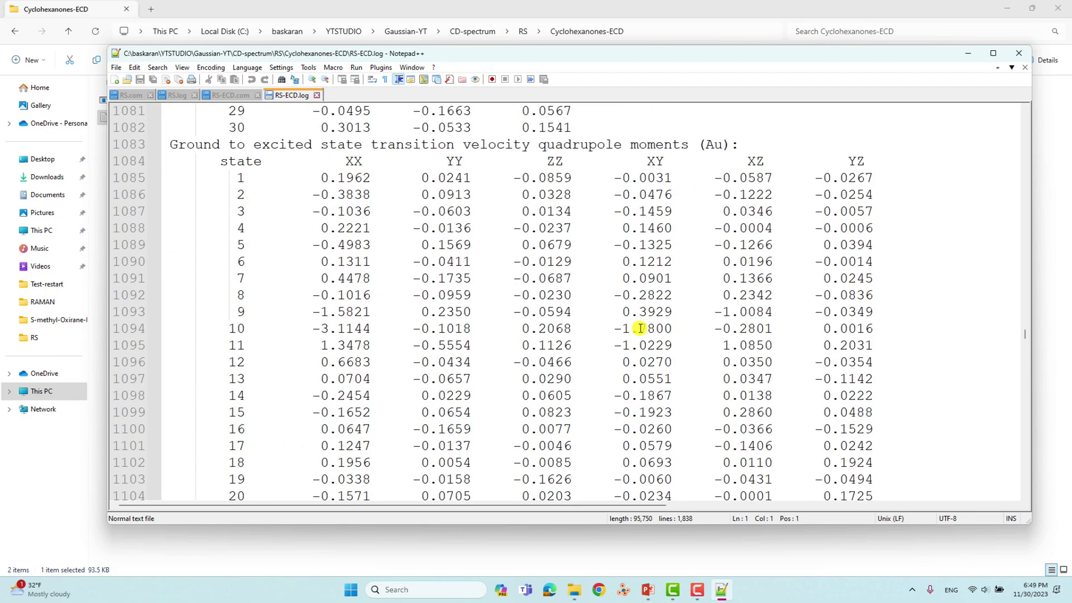
scroll(640, 328, "down", 20)
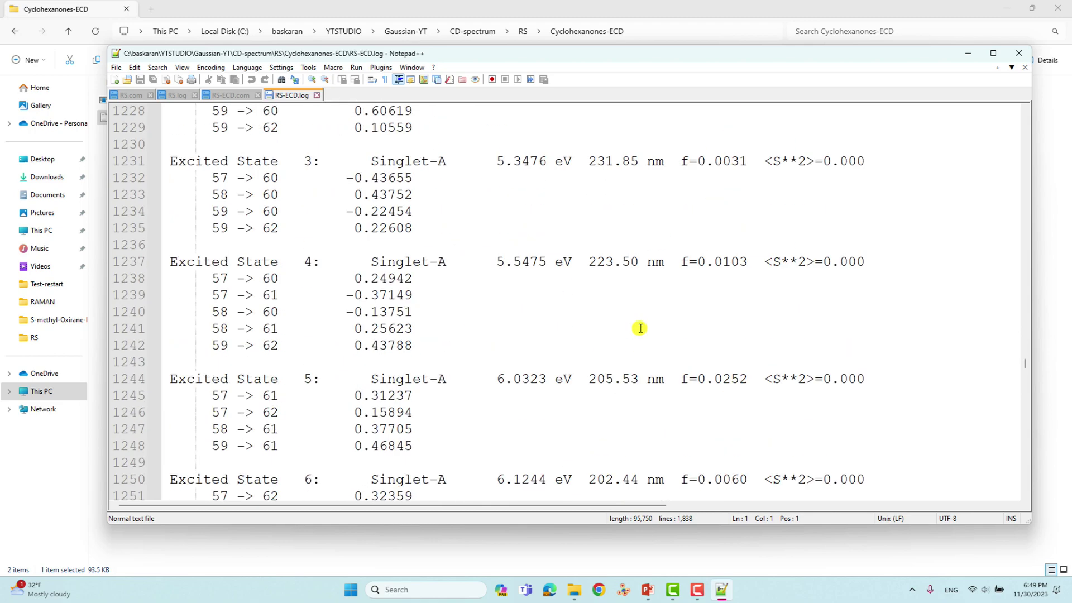
scroll(640, 328, "up", 6)
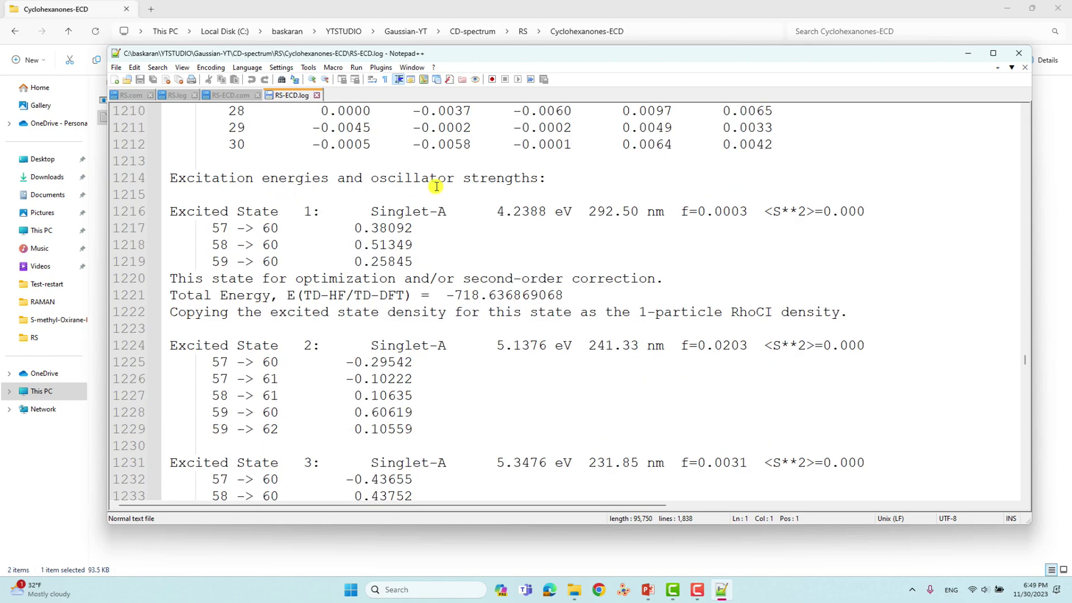
- Examine the energies, wavelengths and oscillator strengths of the listed singlet excited states in RS-ECD.log
scroll(416, 217, "down", 20)
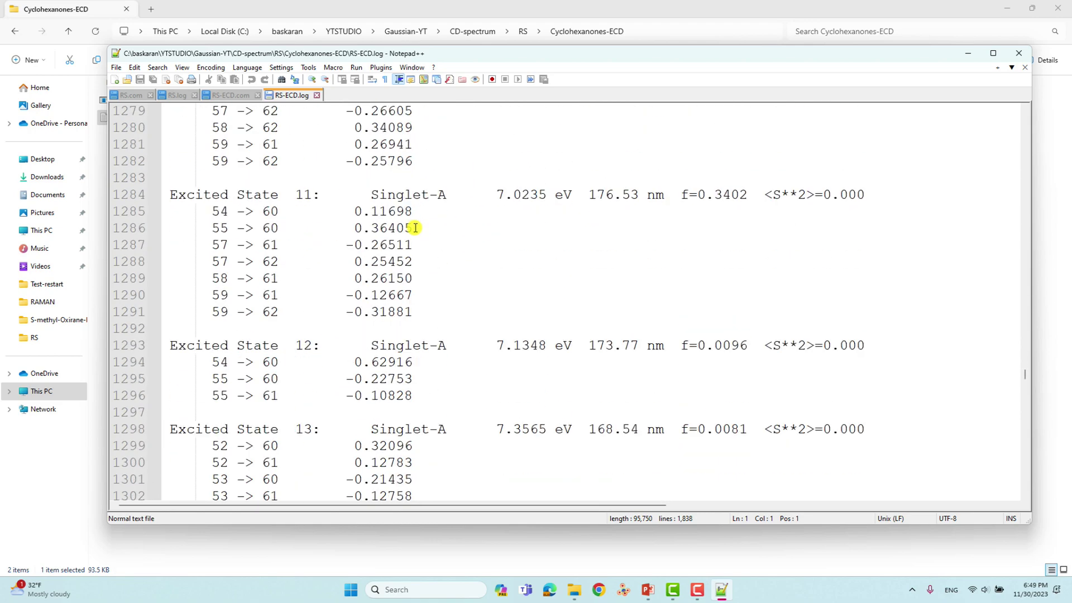
scroll(418, 238, "down", 3)
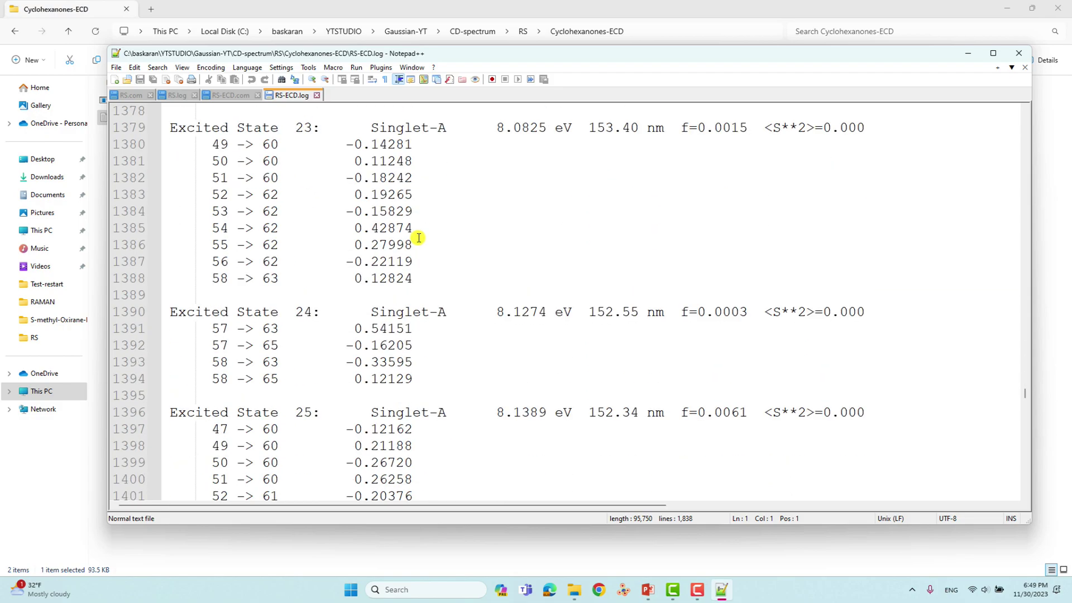
scroll(419, 237, "down", 12)
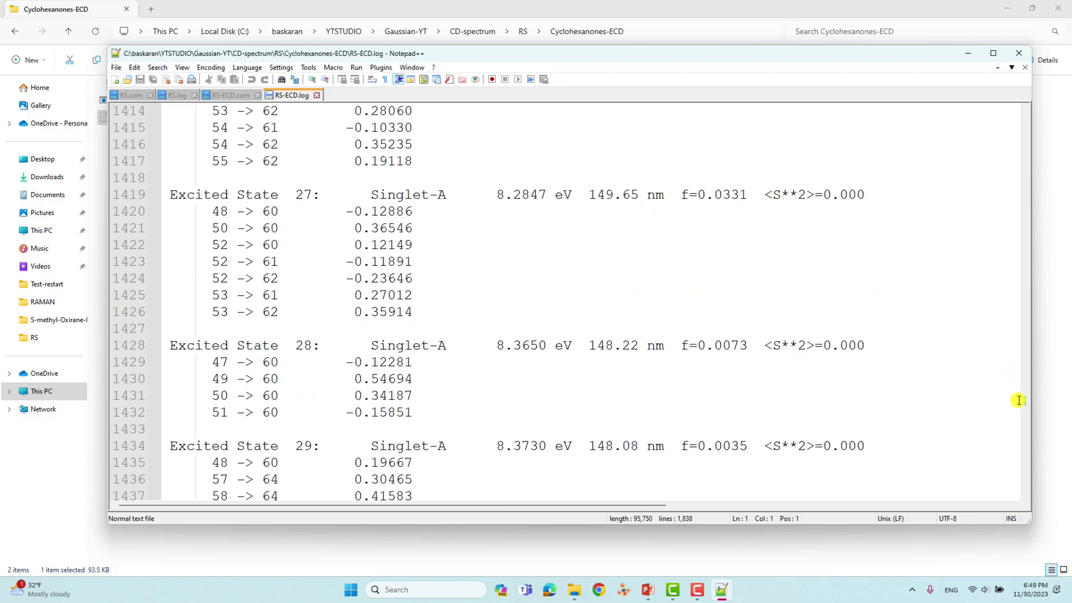
- Check the termination line at the end of RS-ECD.log and close the editor
left_click_drag(1025, 405, 977, 460)
scroll(454, 307, "up", 4)
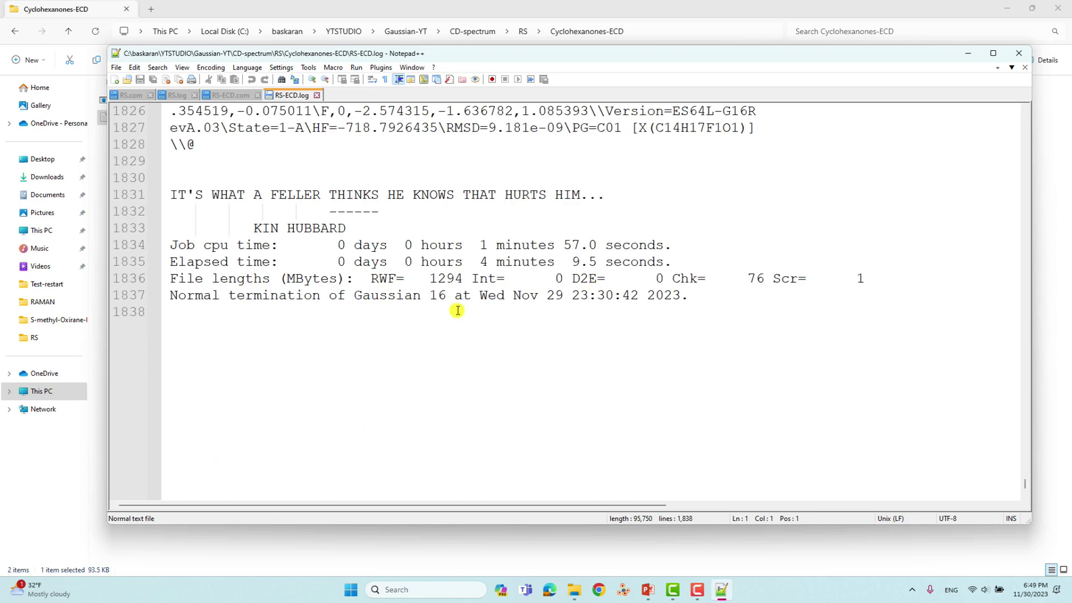
left_click_drag(167, 298, 497, 299)
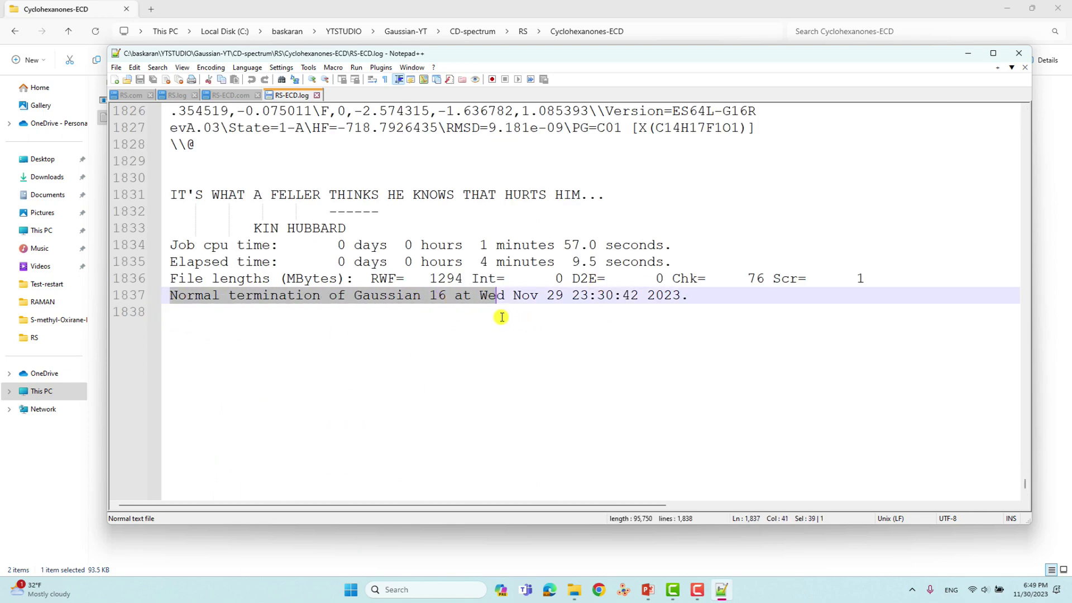
left_click(573, 321)
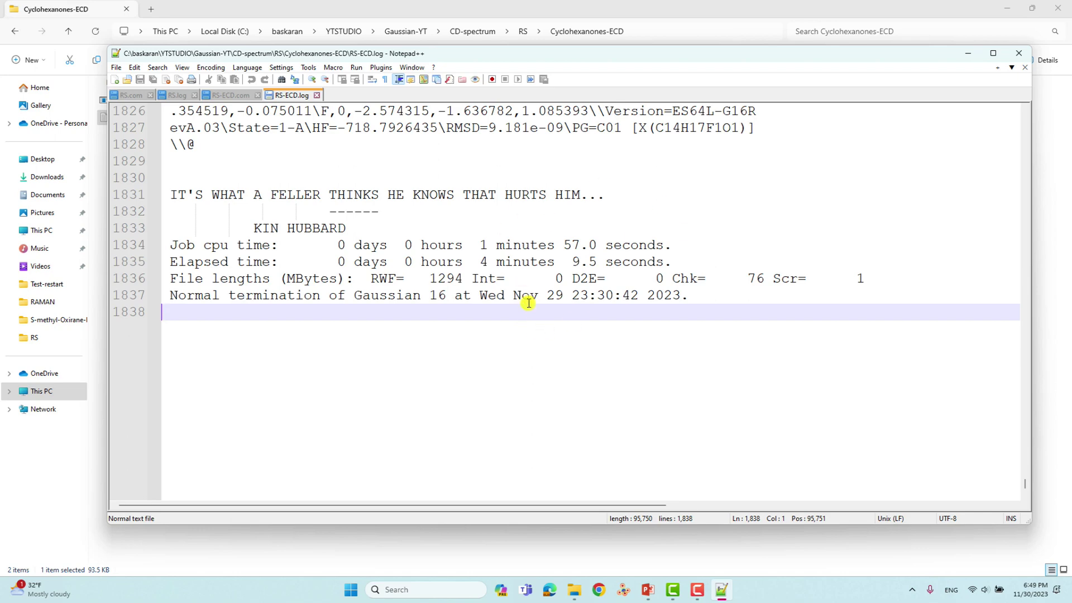
left_click(1019, 53)
left_click(699, 196)
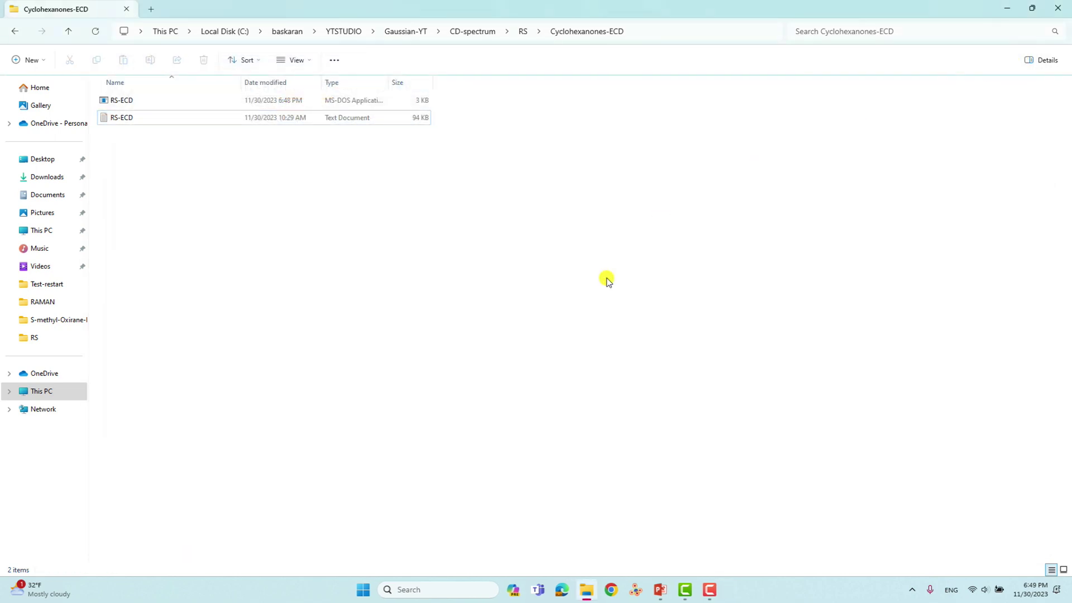
- Open the Multiwfn_3.8_dev_bin_Win64 folder from the desktop and launch the Multiwfn application
left_click_drag(953, 5, 514, 58)
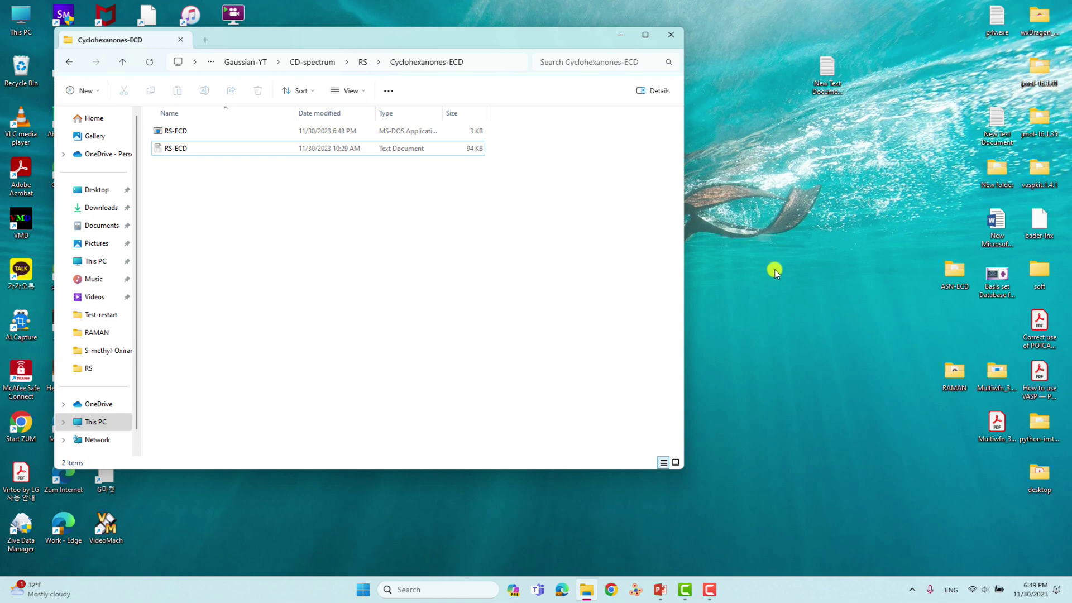
double_click(996, 374)
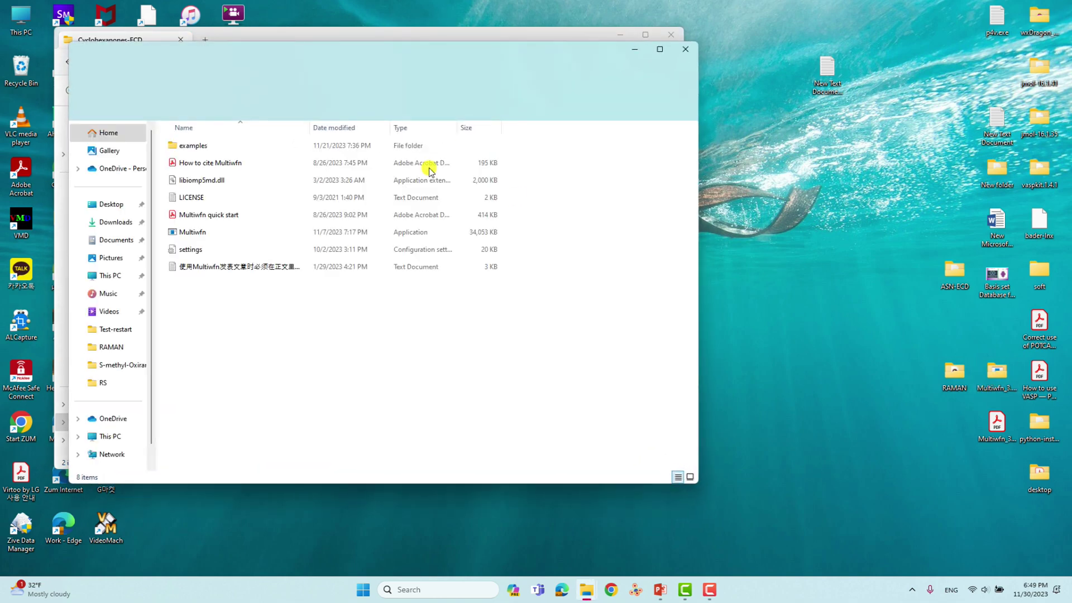
left_click_drag(376, 58, 681, 94)
left_click(493, 271)
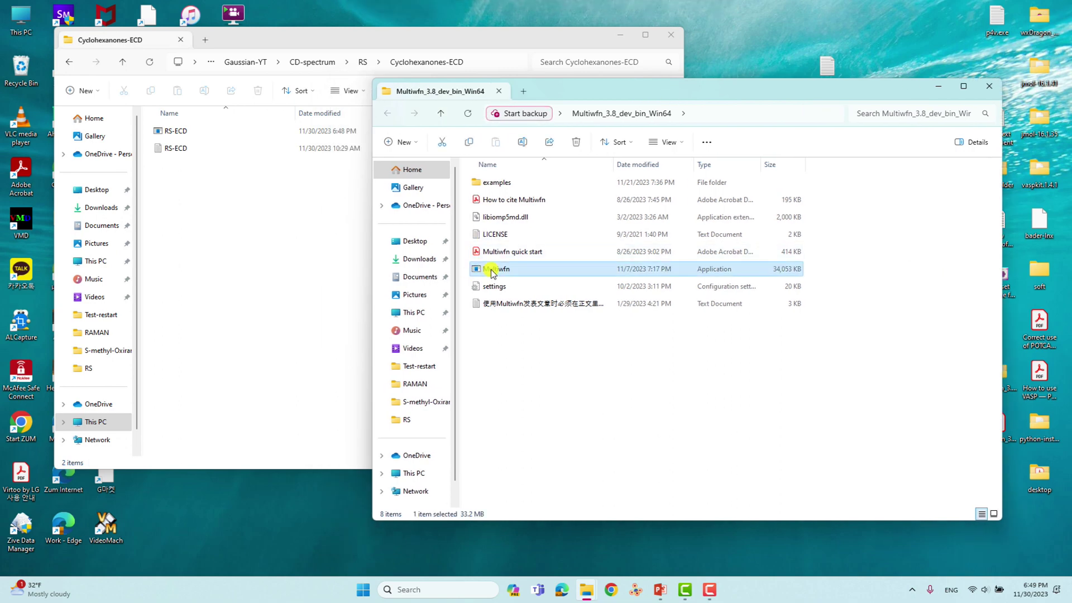
double_click(492, 270)
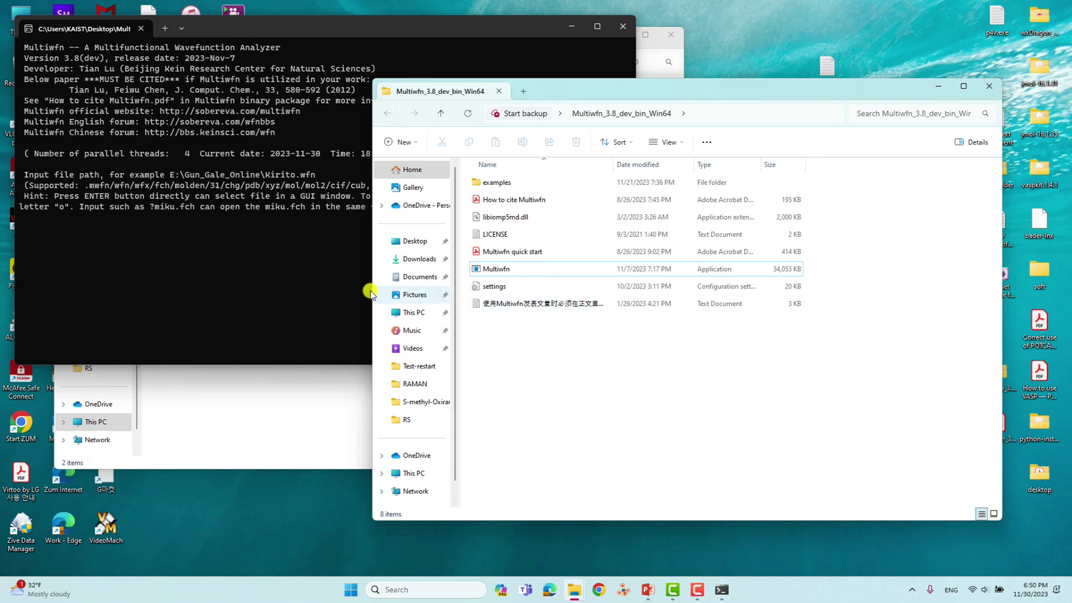
- Load the RS-ECD log file from the Cyclohexanones-ECD folder into Multiwfn through its file chooser
left_click(273, 248)
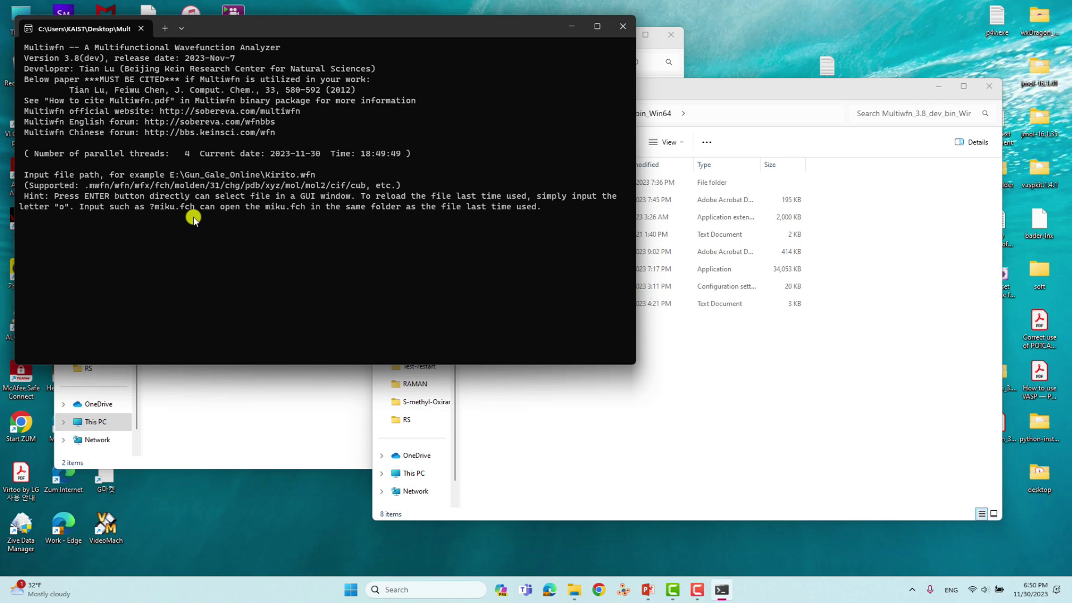
key("Return")
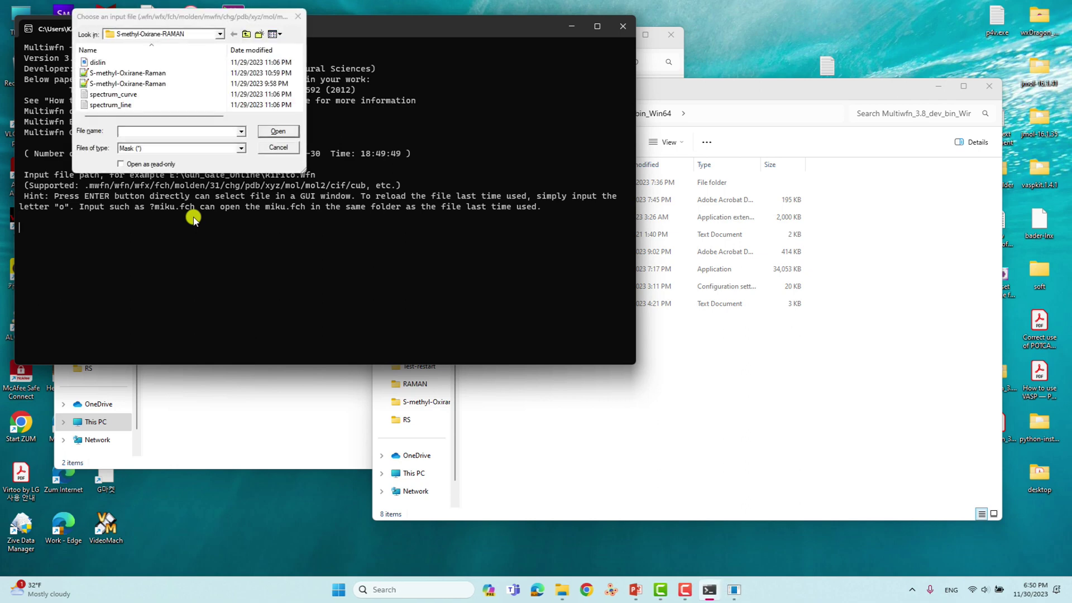
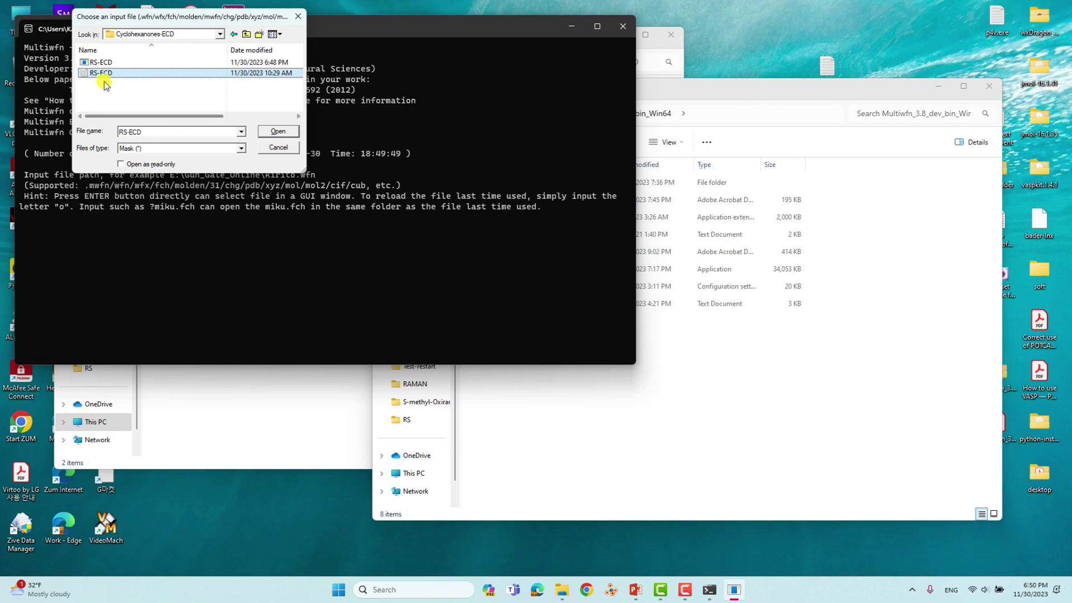
left_click(278, 133)
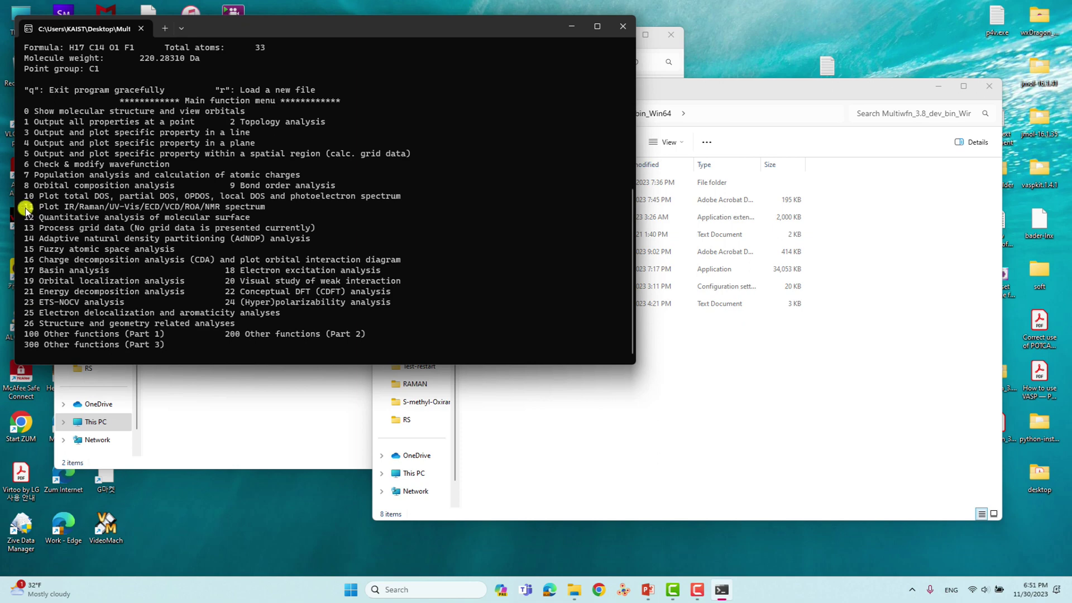
- Choose function 11, Plot IR/Raman/UV-Vis/ECD/VCD/ROA/NMR spectrum, from the main function menu
left_click_drag(270, 207, 25, 206)
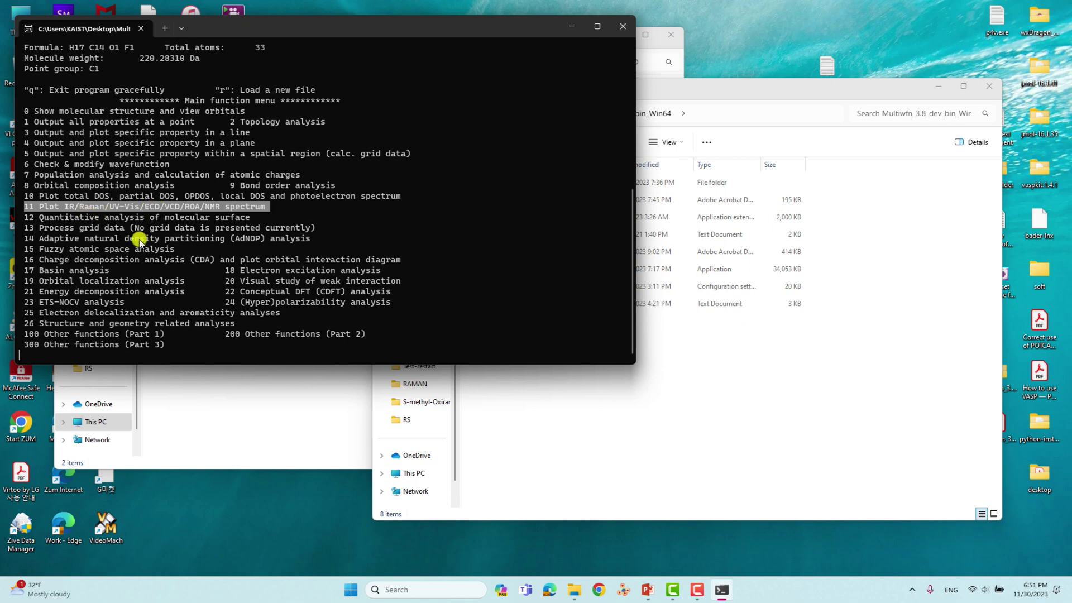
left_click(101, 345)
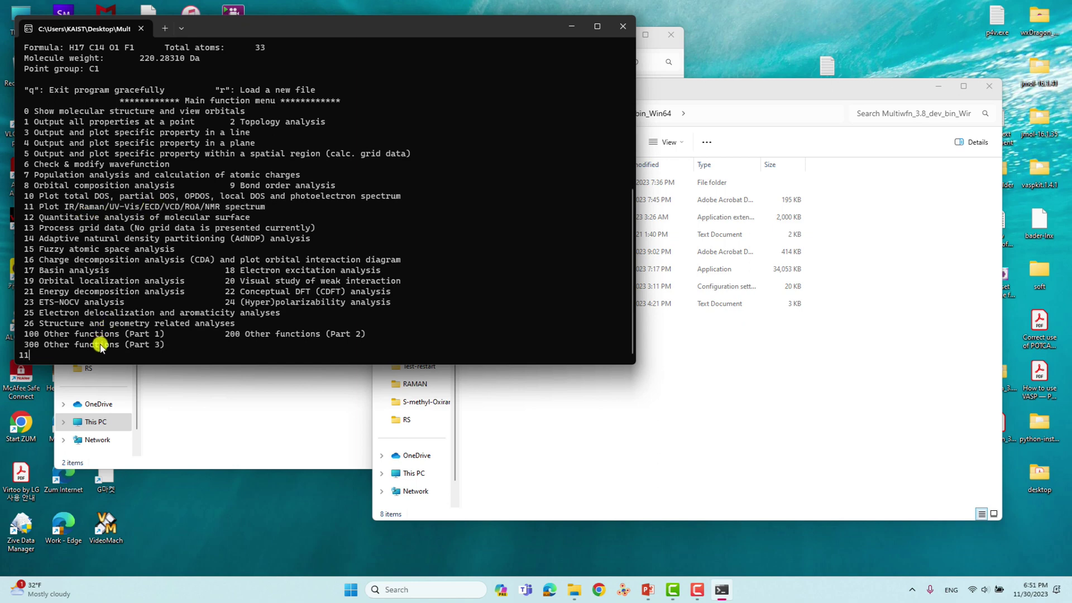
key("Return")
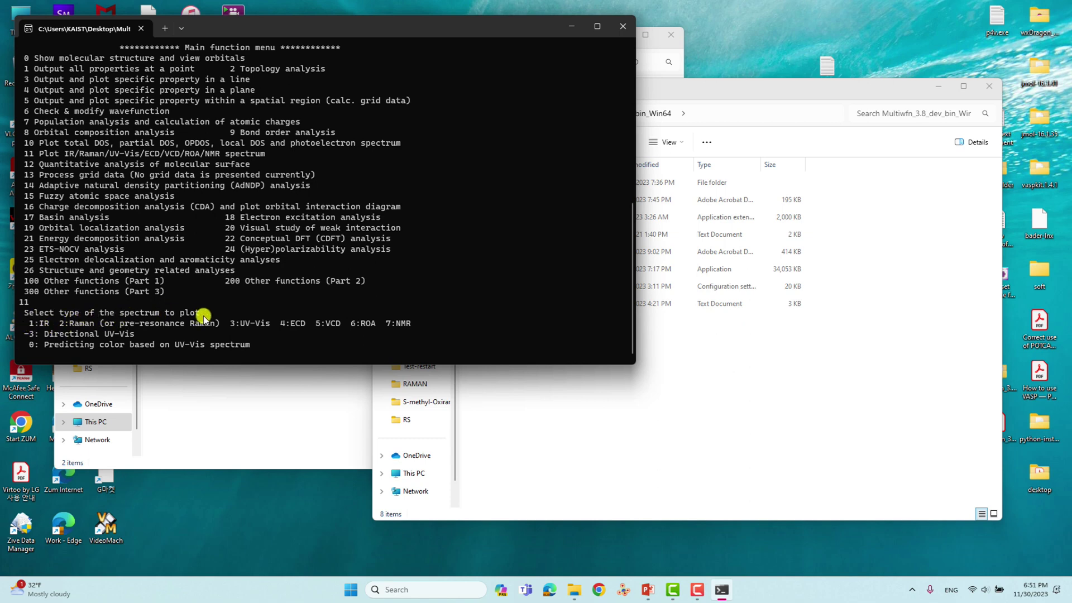
- Select ECD (4) as the spectrum type and read the rotatory strengths in velocity representation (2)
left_click_drag(203, 316, 25, 314)
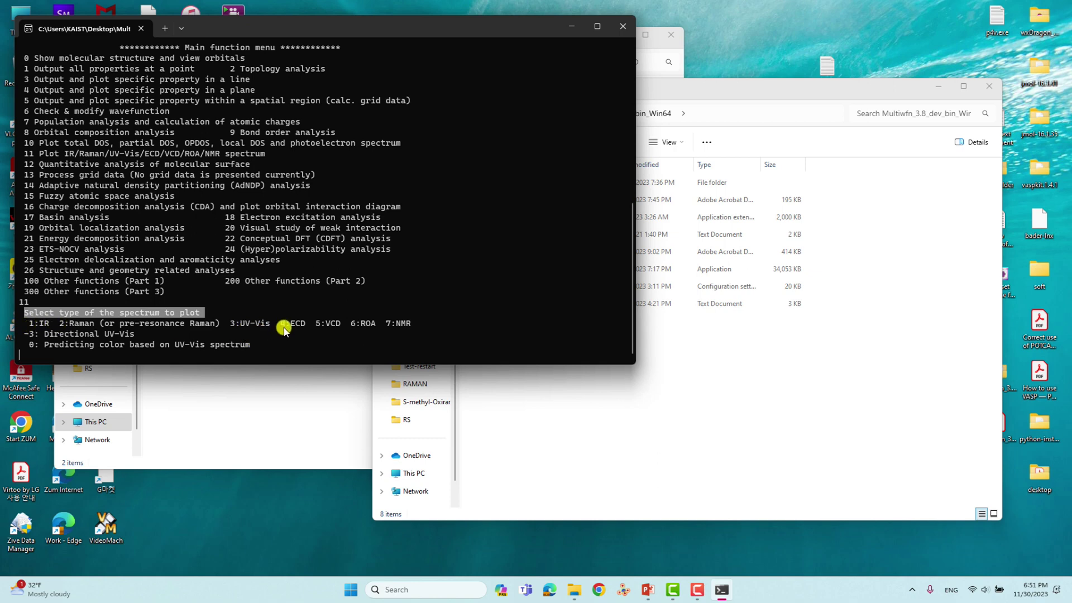
left_click_drag(307, 325, 282, 326)
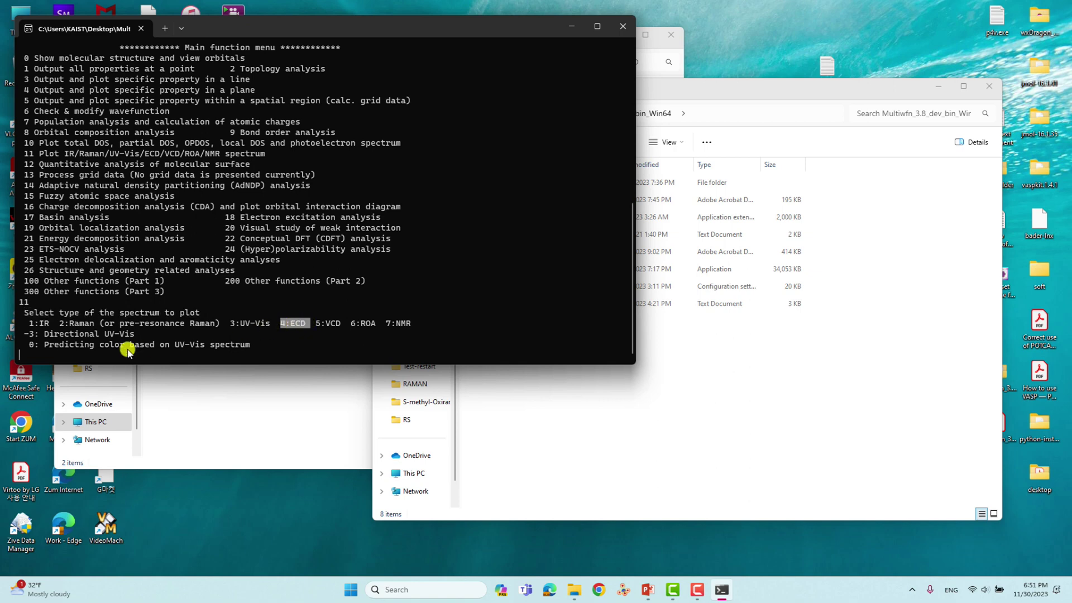
type("4")
key("Return")
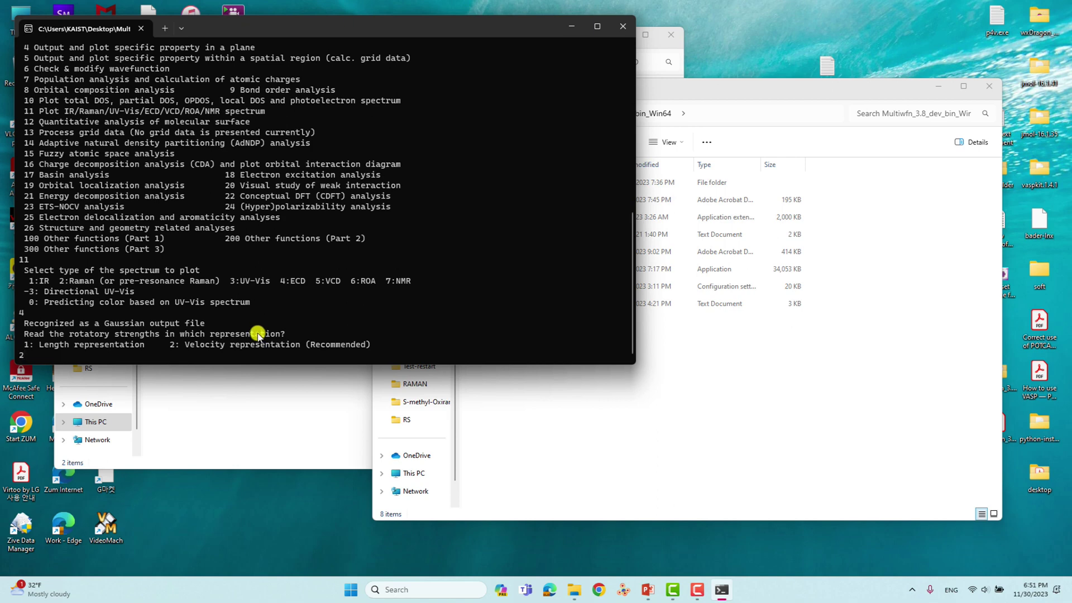
key("Return")
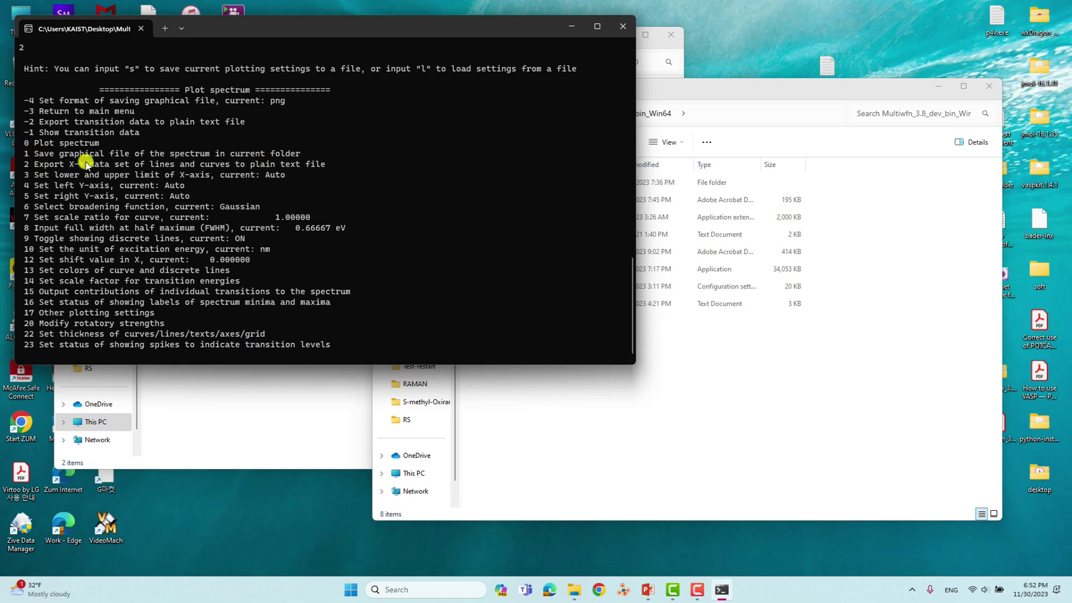
- Plot the ECD spectrum with option 0, view the curve and close the plot window
left_click_drag(102, 143, 22, 147)
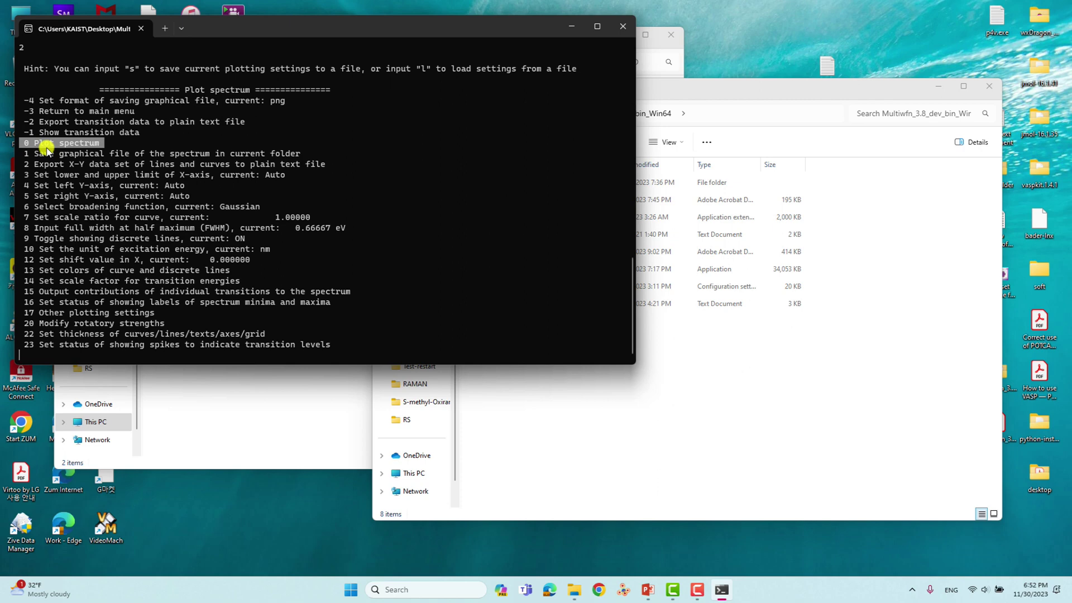
type("0")
key("Return")
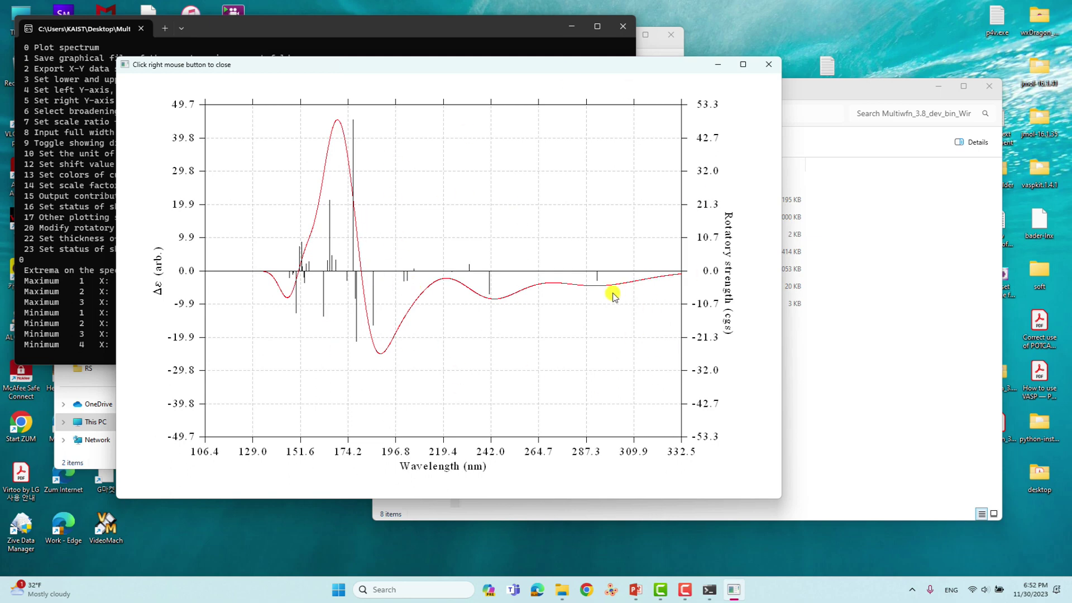
right_click(497, 204)
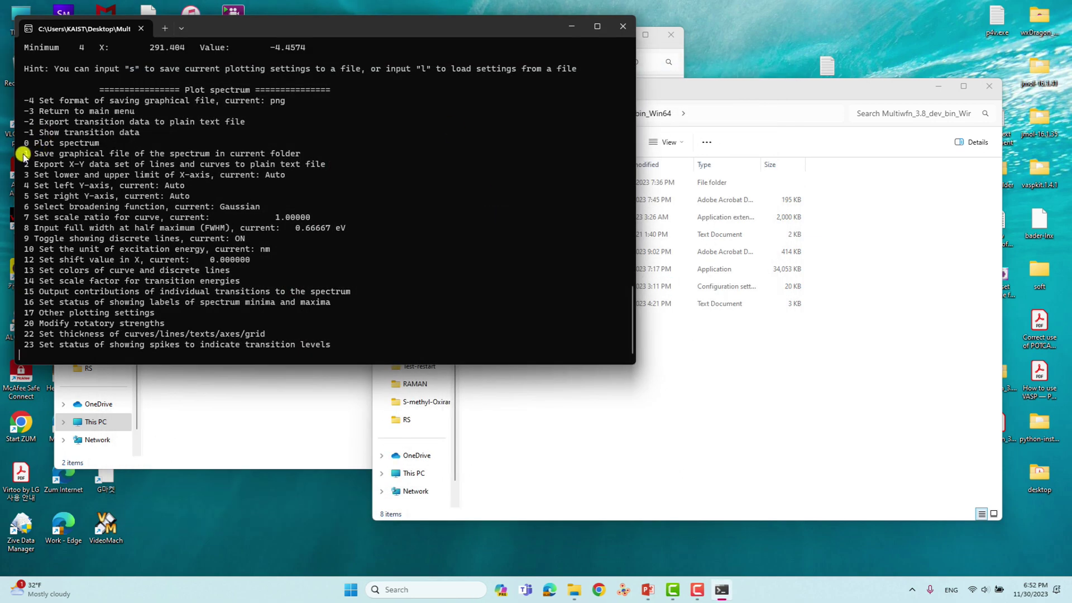
- Save the spectrum as a graphical file with option 1 and export its X-Y data sets to plain text with option 2
left_click_drag(23, 155, 306, 152)
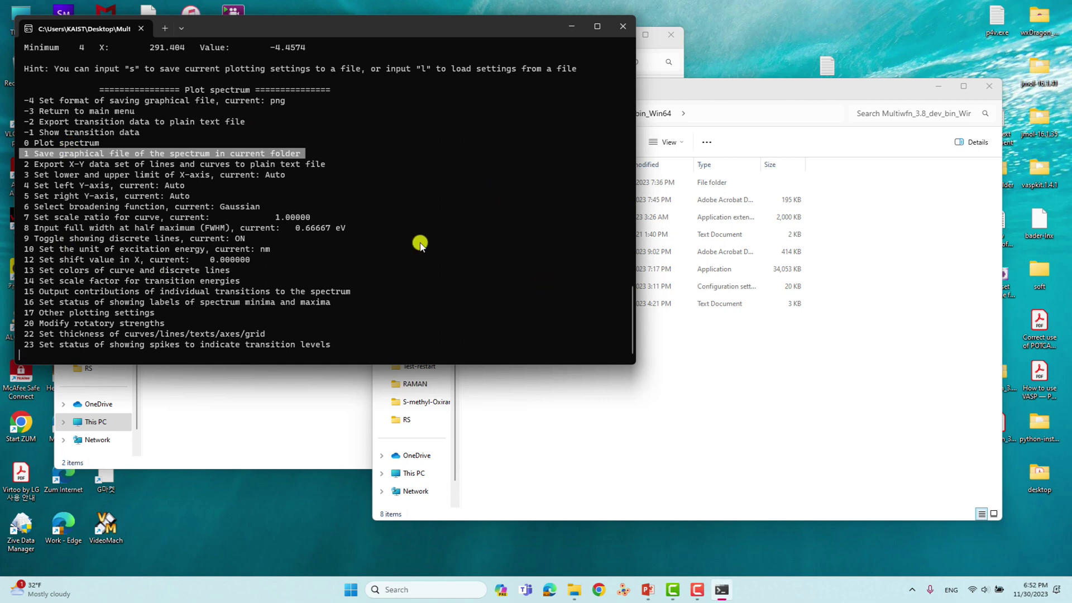
type("1")
key("Return")
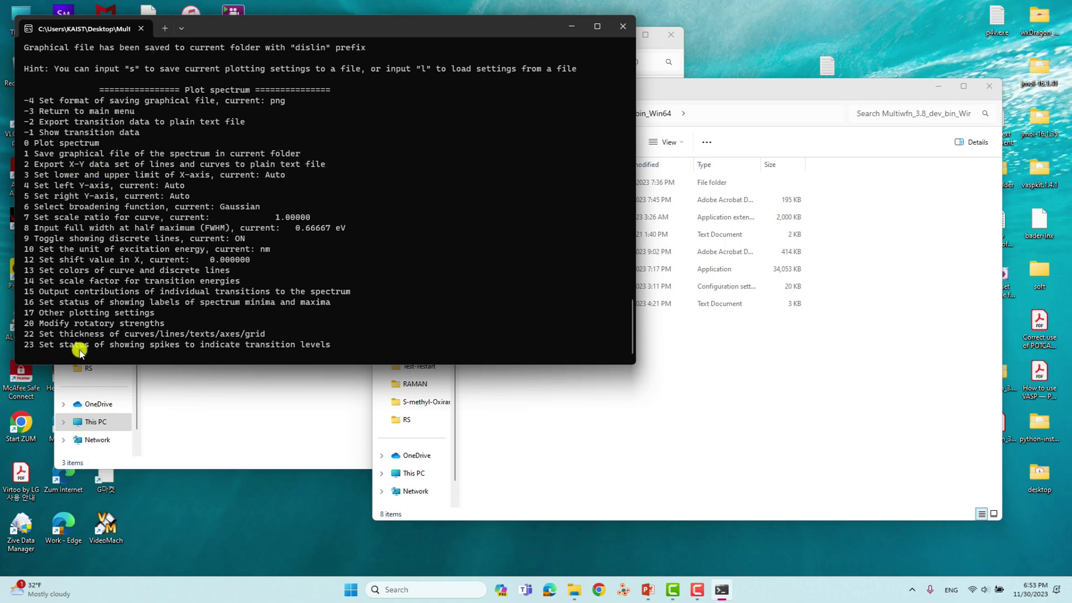
key("Return")
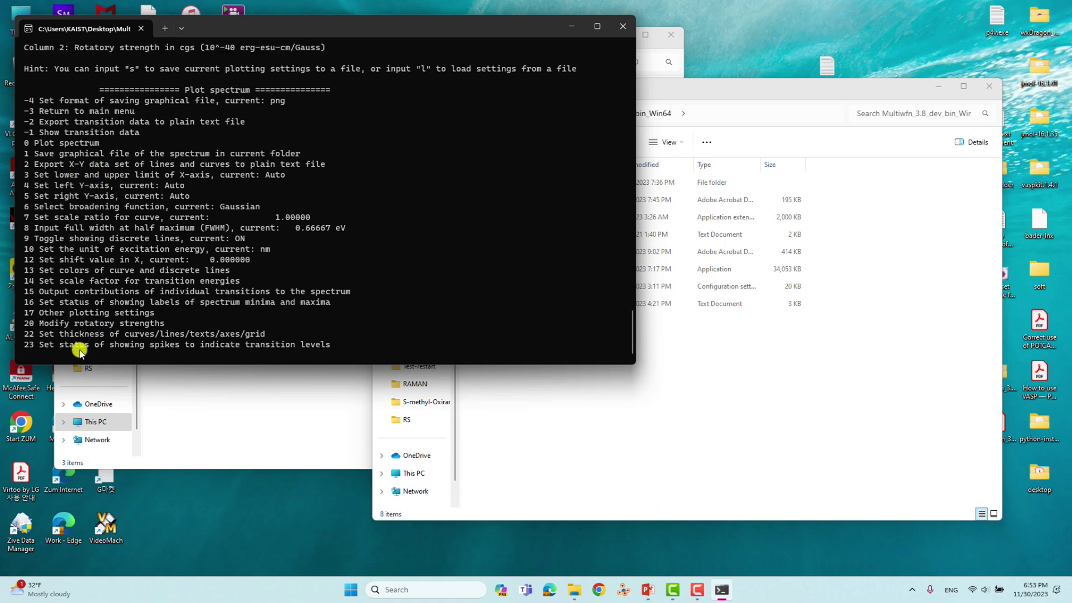
- Bring the Cyclohexanones-ECD folder into view and check the generated dislin, spectrum_curve and spectrum_line files
left_click(741, 389)
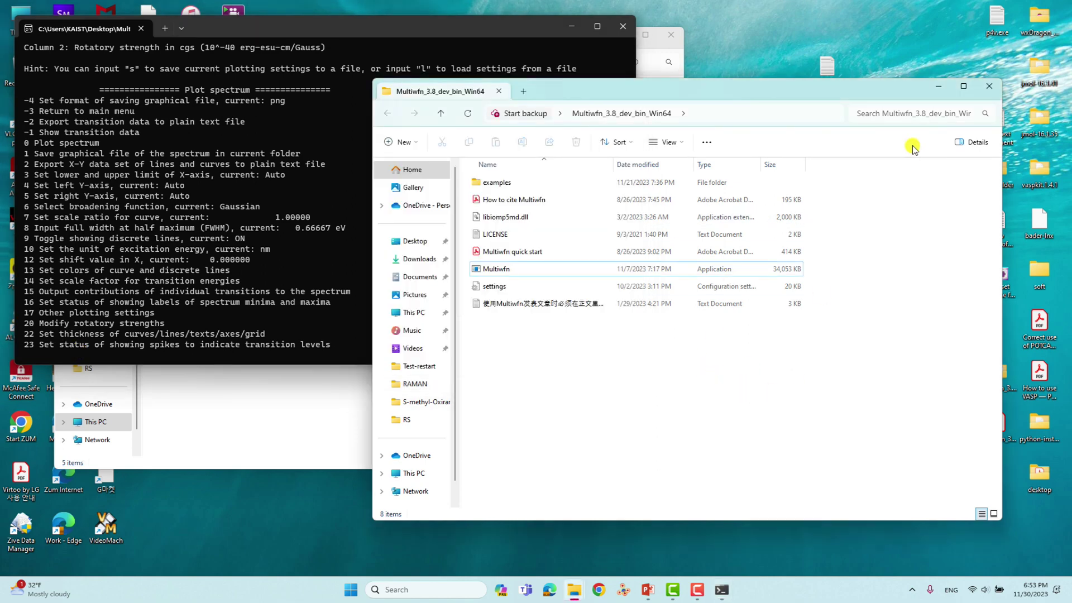
left_click(939, 87)
left_click(653, 414)
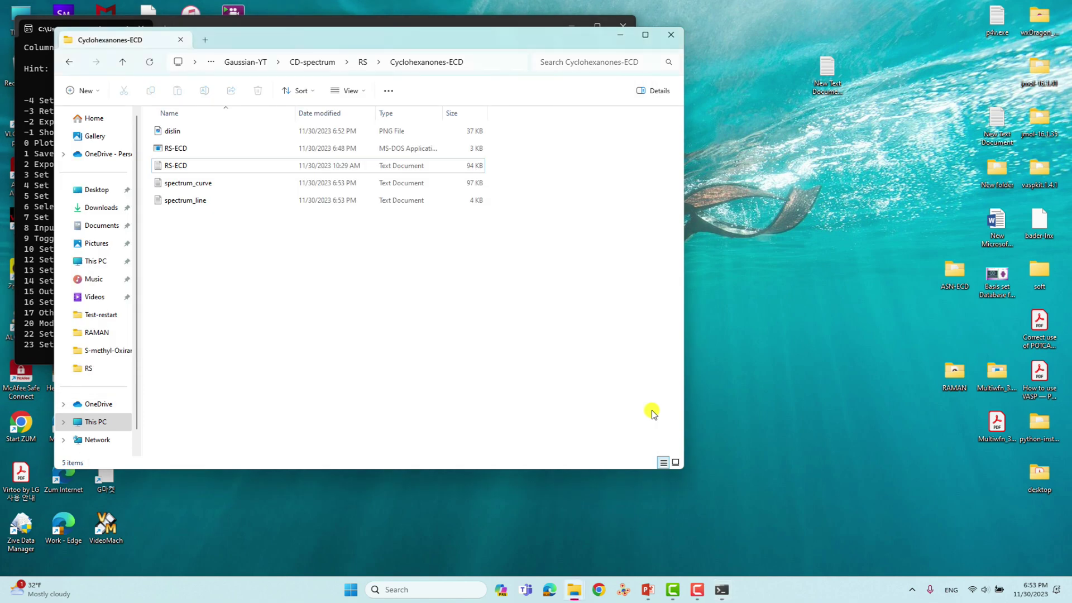
left_click_drag(275, 40, 581, 74)
left_click(480, 165)
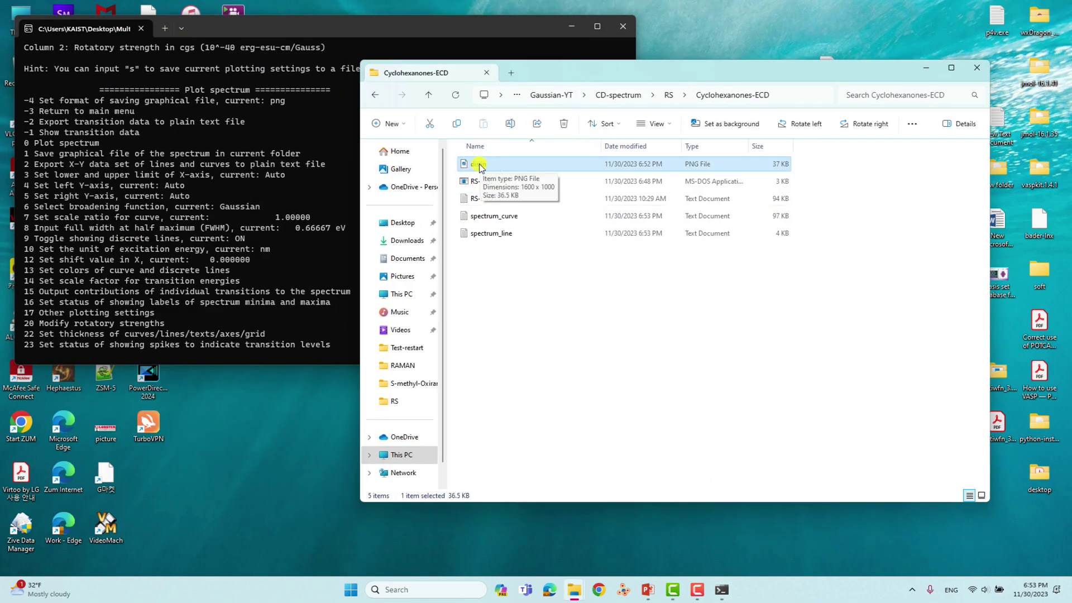
left_click_drag(515, 271, 497, 215)
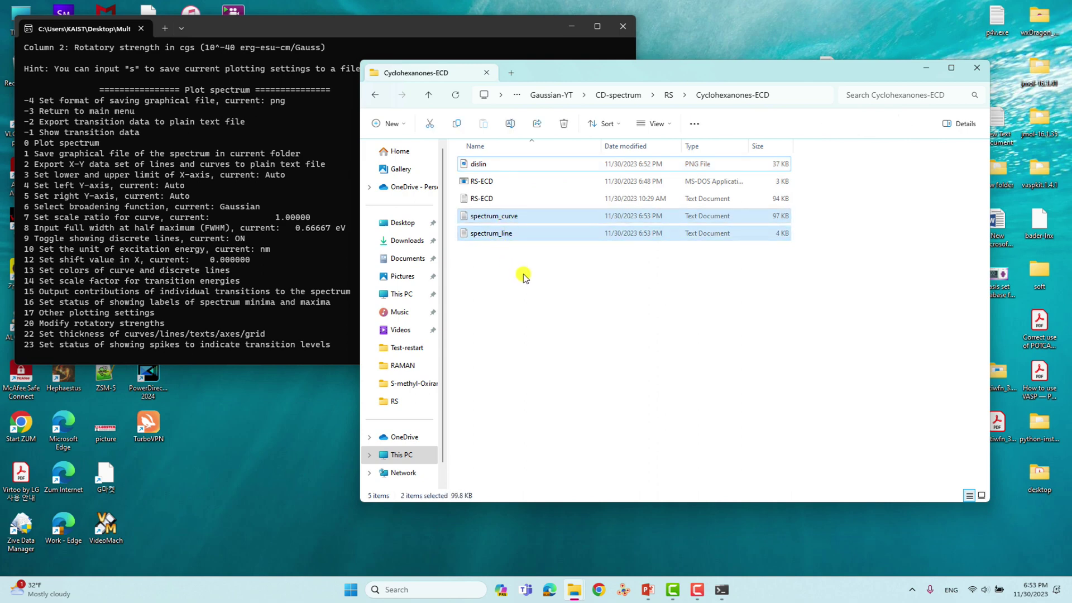
left_click(509, 219)
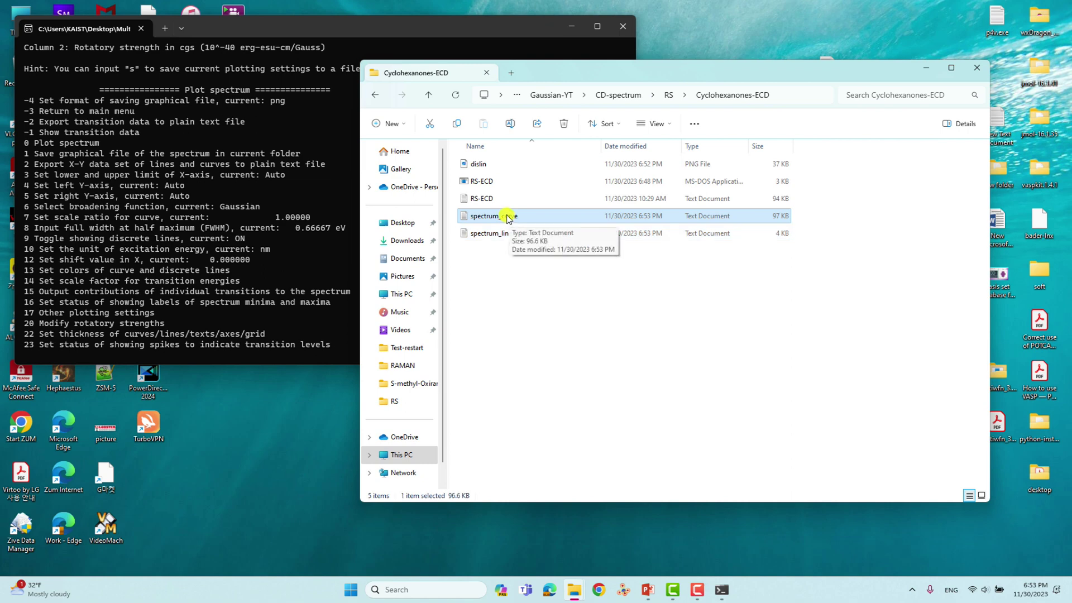
left_click(519, 296)
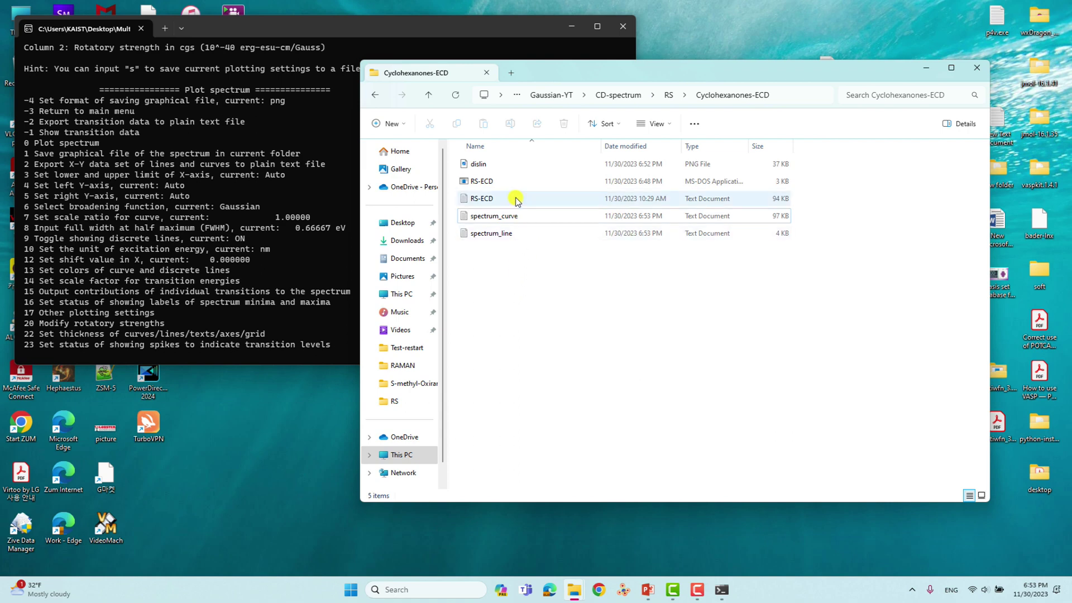
- Open the dislin image full-screen, examine the plotted ECD spectrum and minimize the viewer
double_click(478, 164)
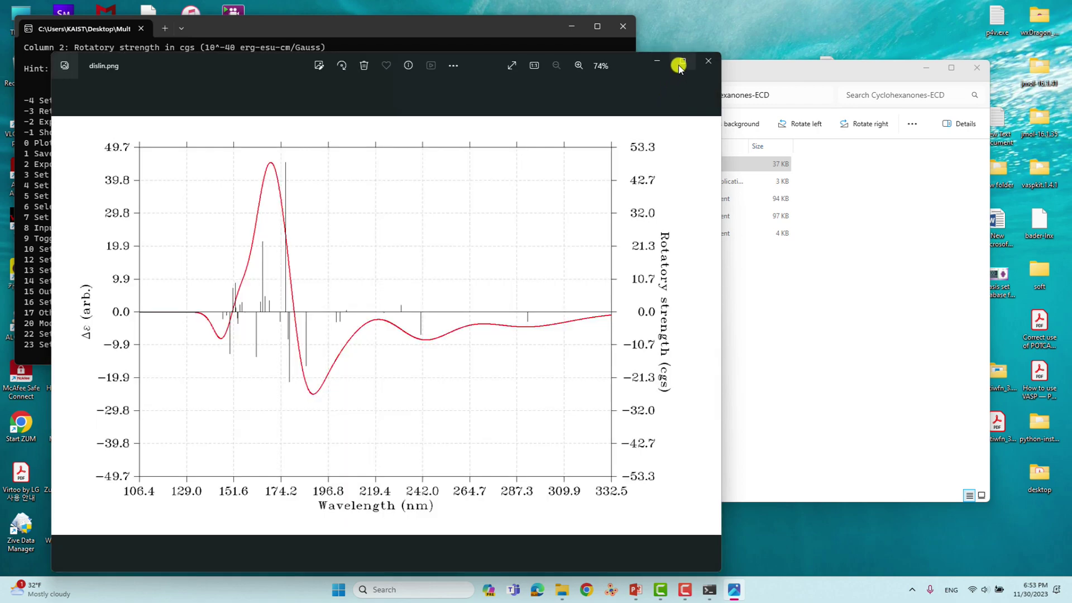
left_click(682, 62)
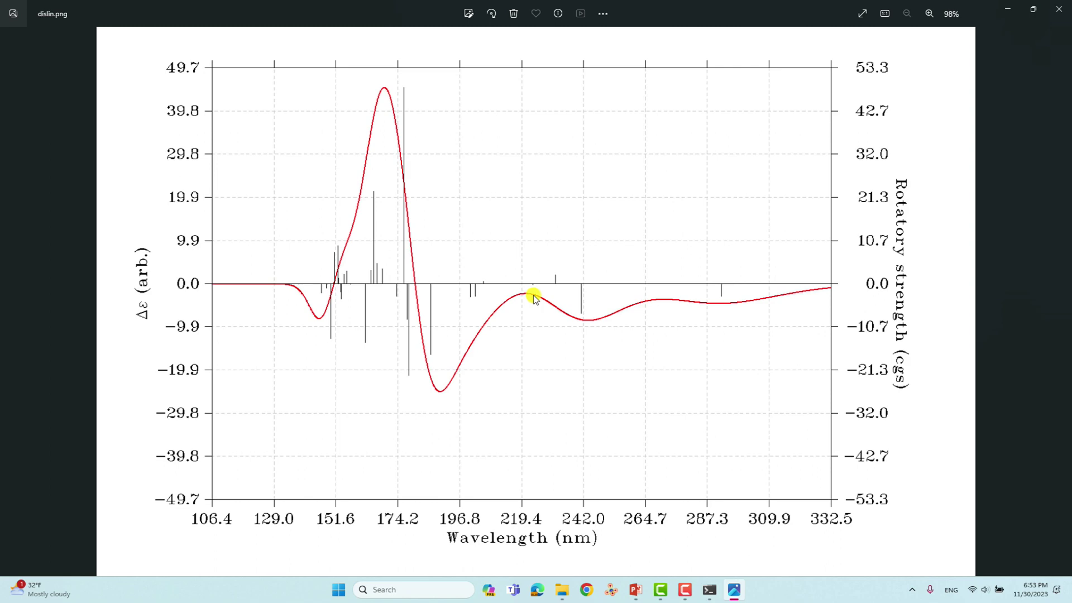
left_click(1005, 12)
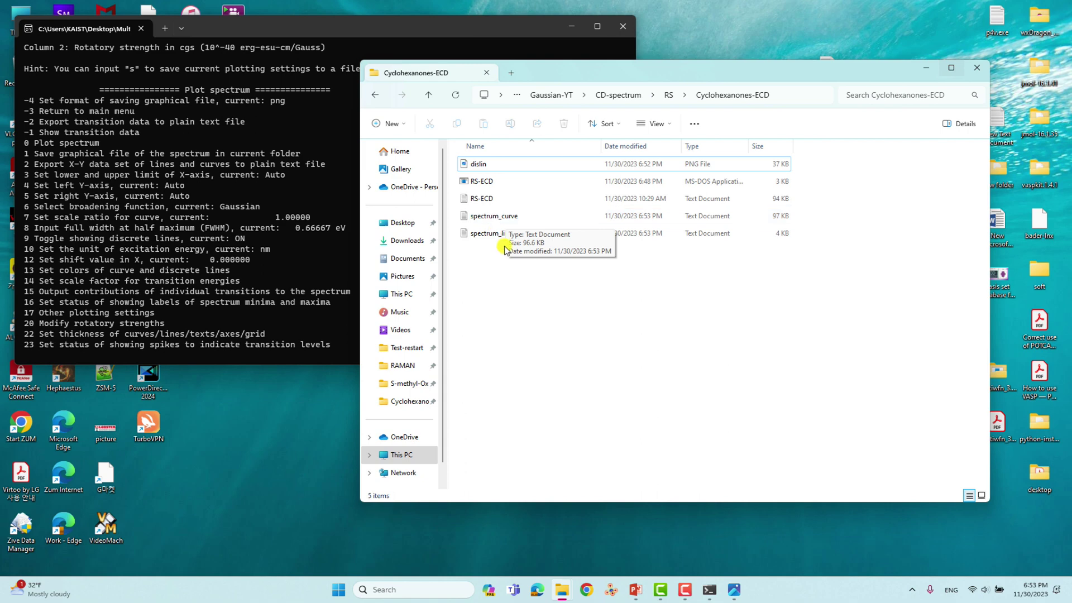
- Minimize the Multiwfn console and launch Origin 2018 64Bit
left_click(277, 360)
left_click(571, 26)
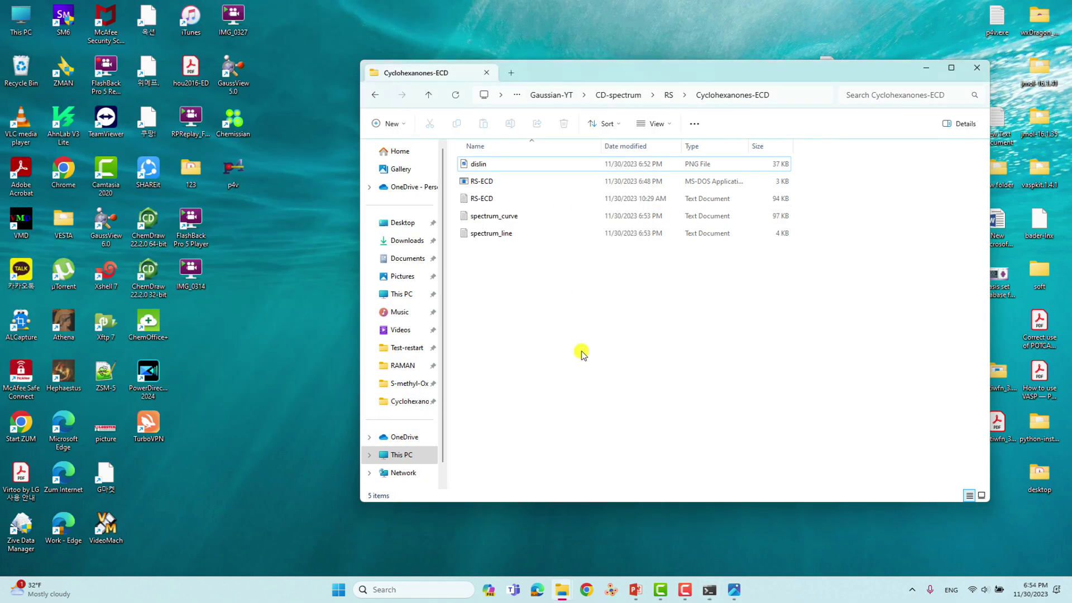
left_click(445, 590)
type("o")
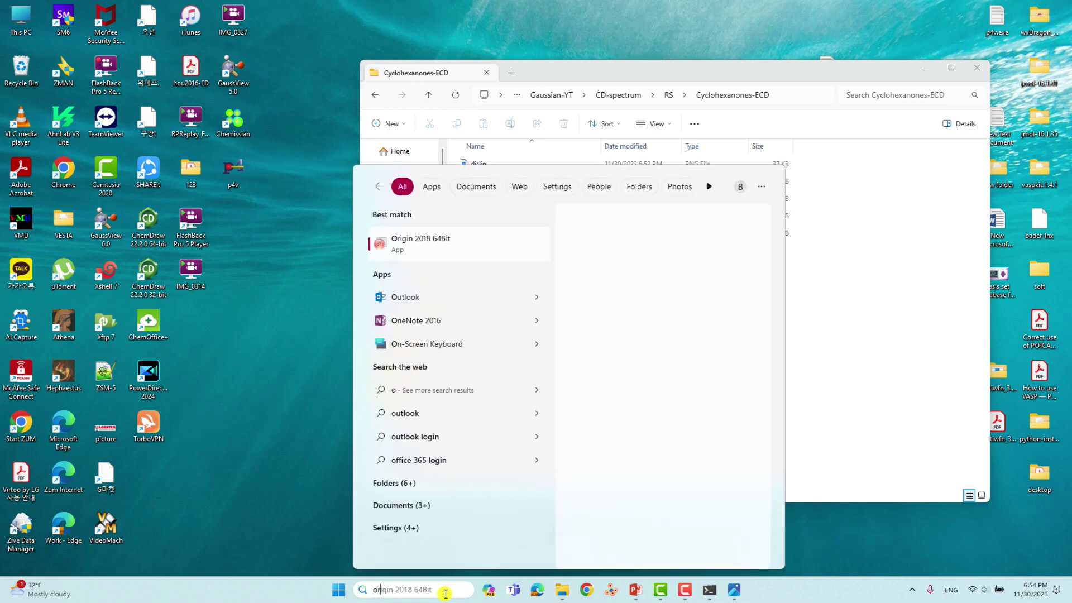
type("ri")
key("Return")
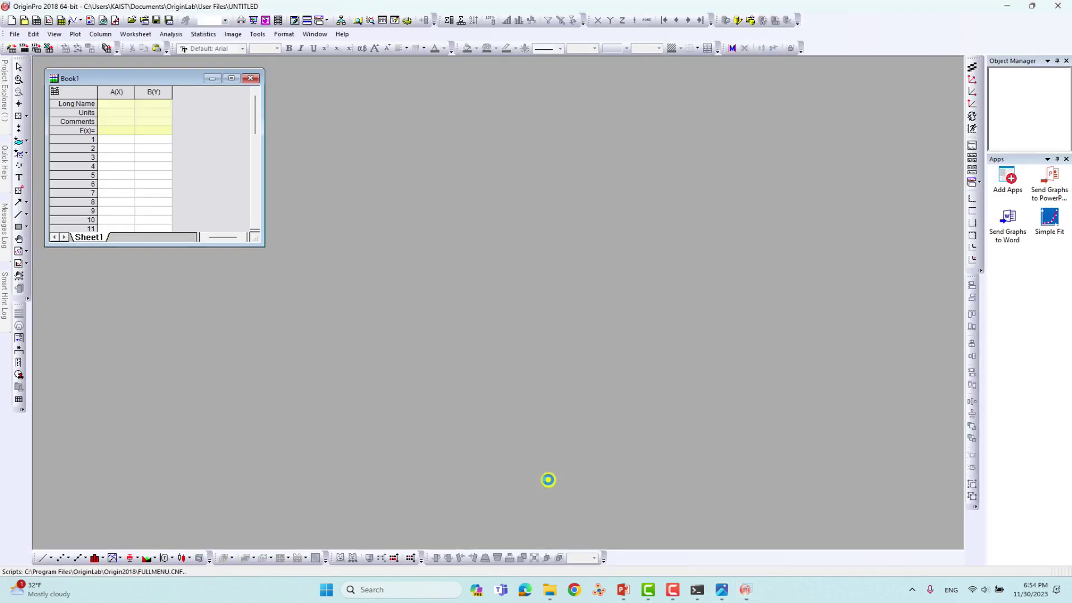
- Import the spectrum_curve file from the Cyclohexanones-ECD folder into the empty Origin workbook and maximize the worksheet and Origin windows
left_click_drag(618, 6, 645, 107)
left_click(642, 76)
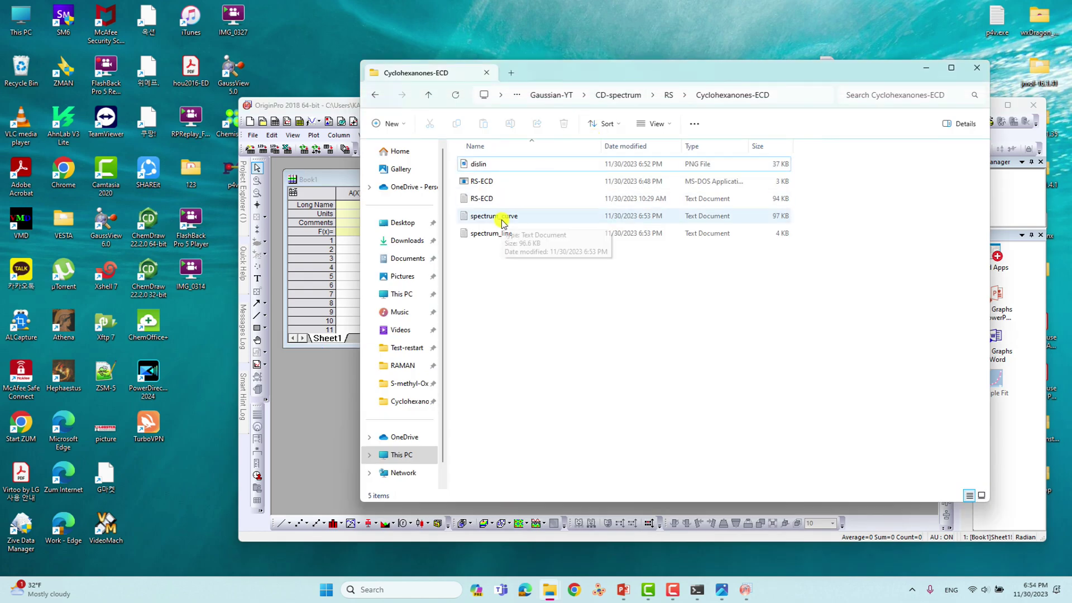
left_click_drag(555, 71, 730, 86)
left_click_drag(668, 233, 380, 283)
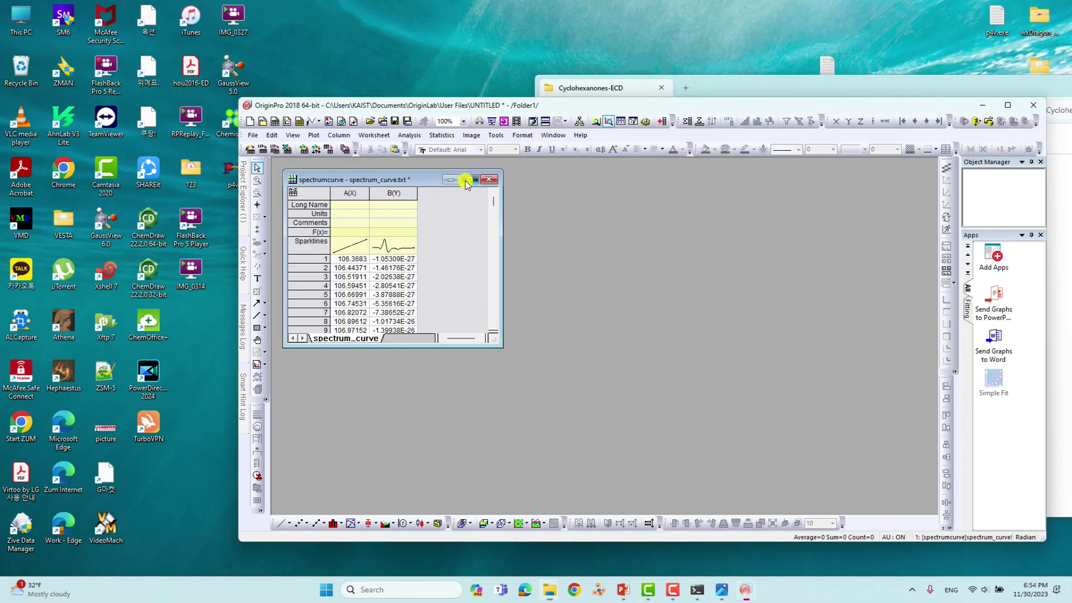
left_click(469, 179)
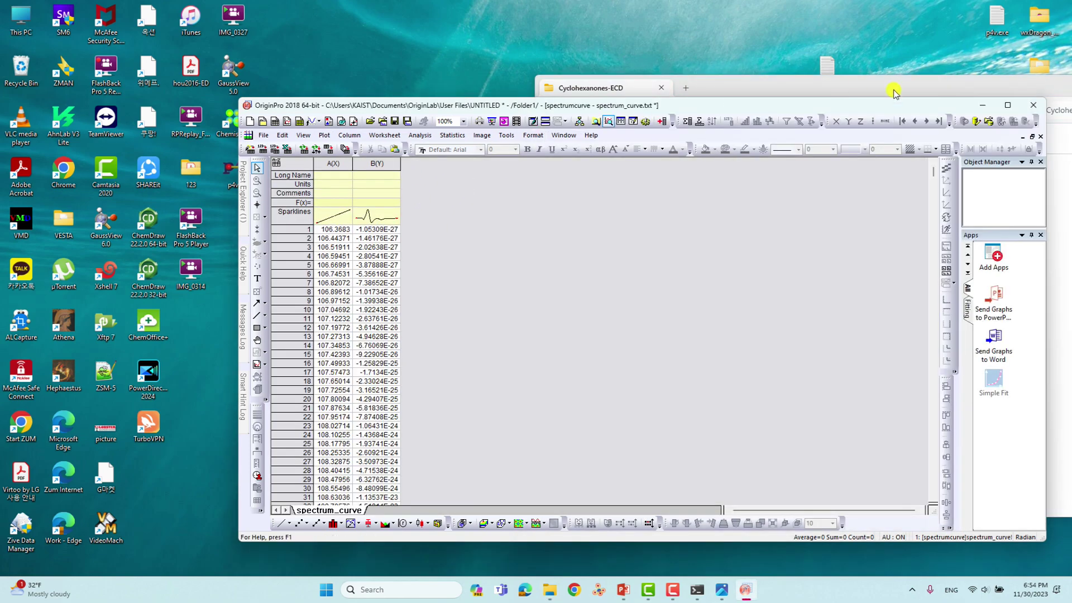
left_click(1008, 105)
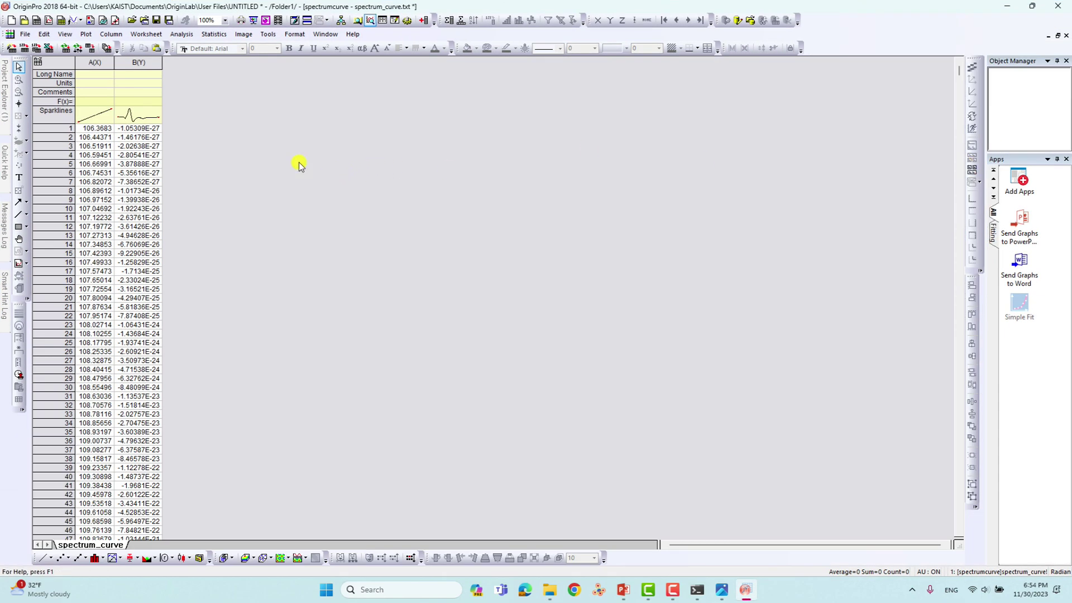
- Plot column B(Y) of the spectrum_curve worksheet against A(X) as a 2D line graph
left_click(151, 64)
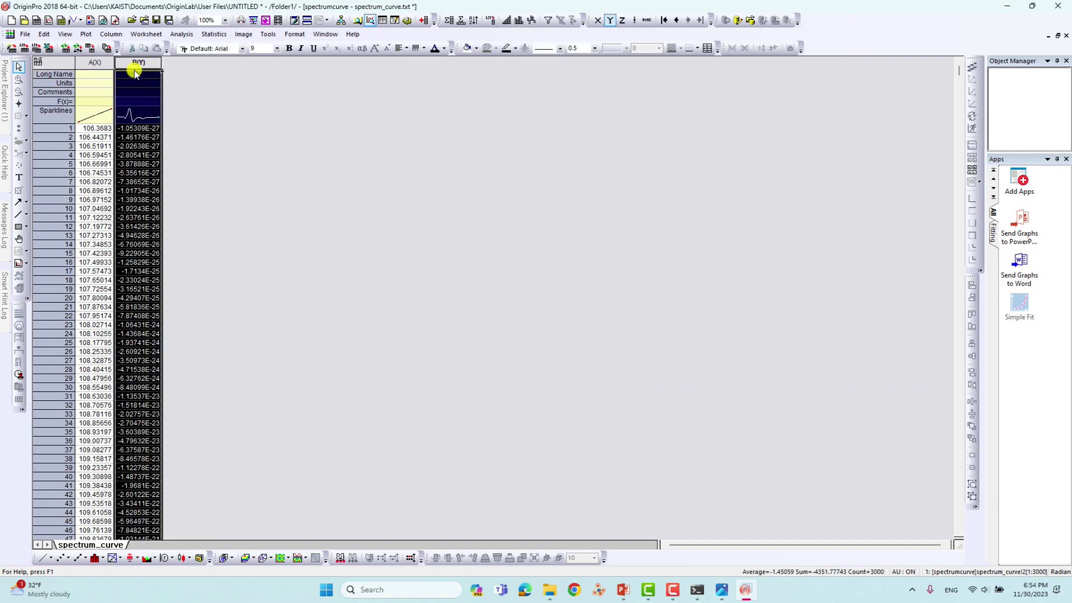
left_click(85, 34)
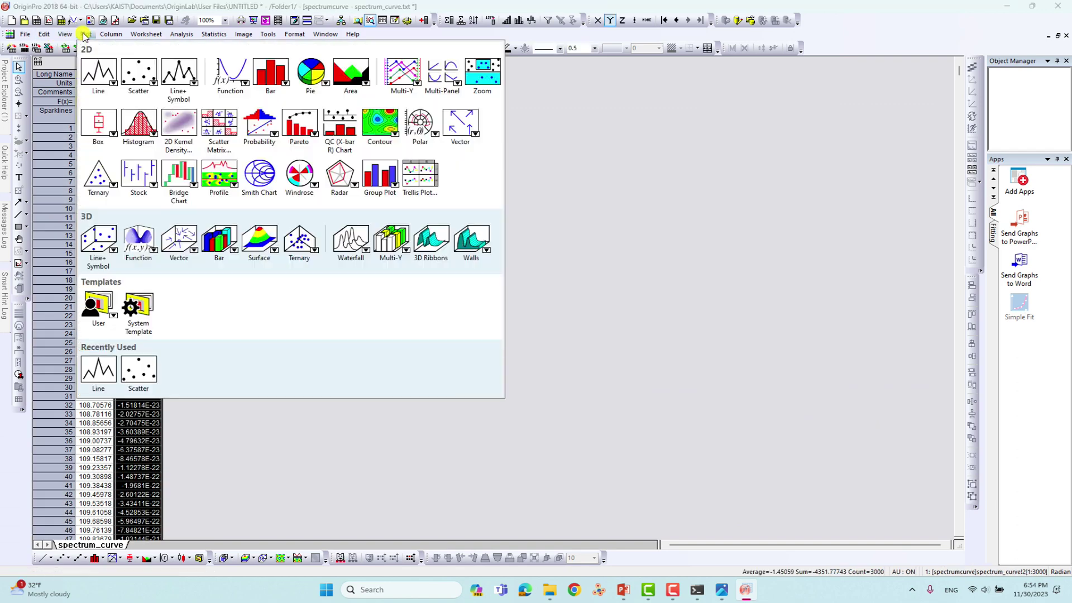
mouse_move(93, 64)
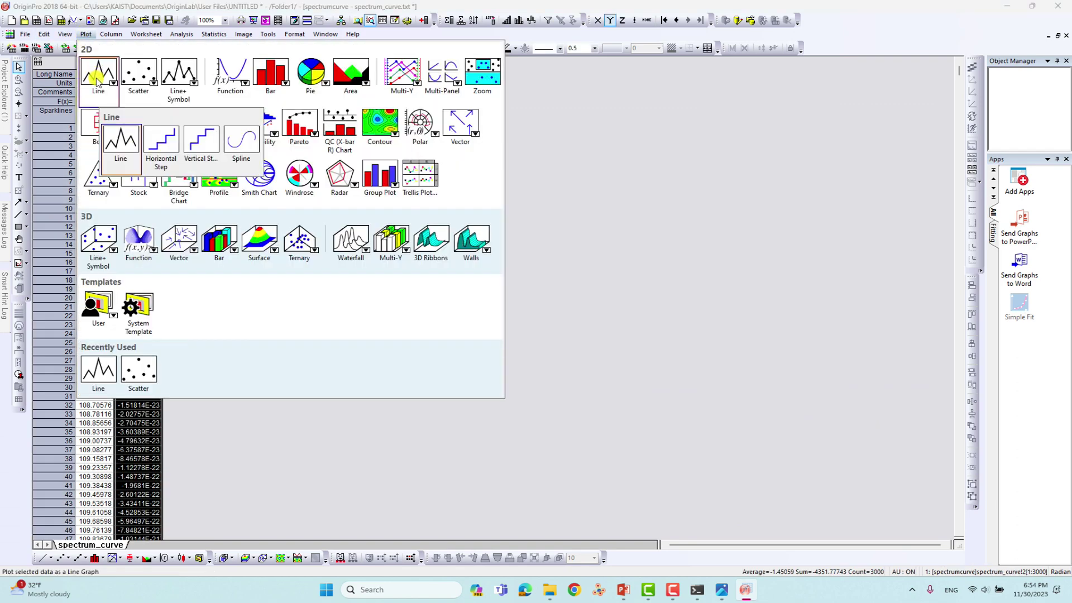
left_click(127, 137)
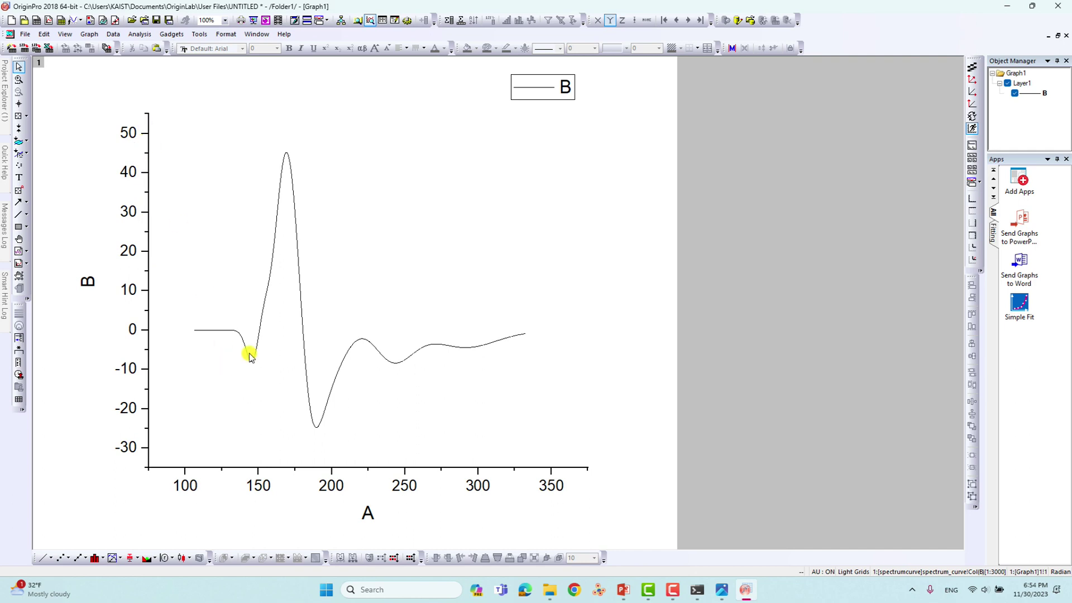
double_click(261, 322)
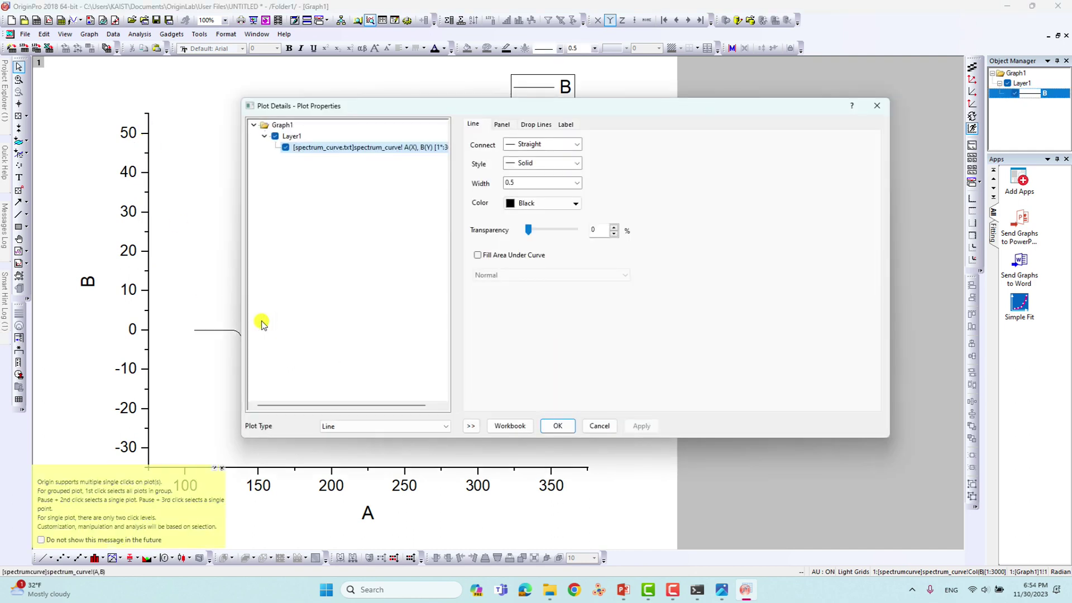
left_click(876, 105)
left_click(278, 466)
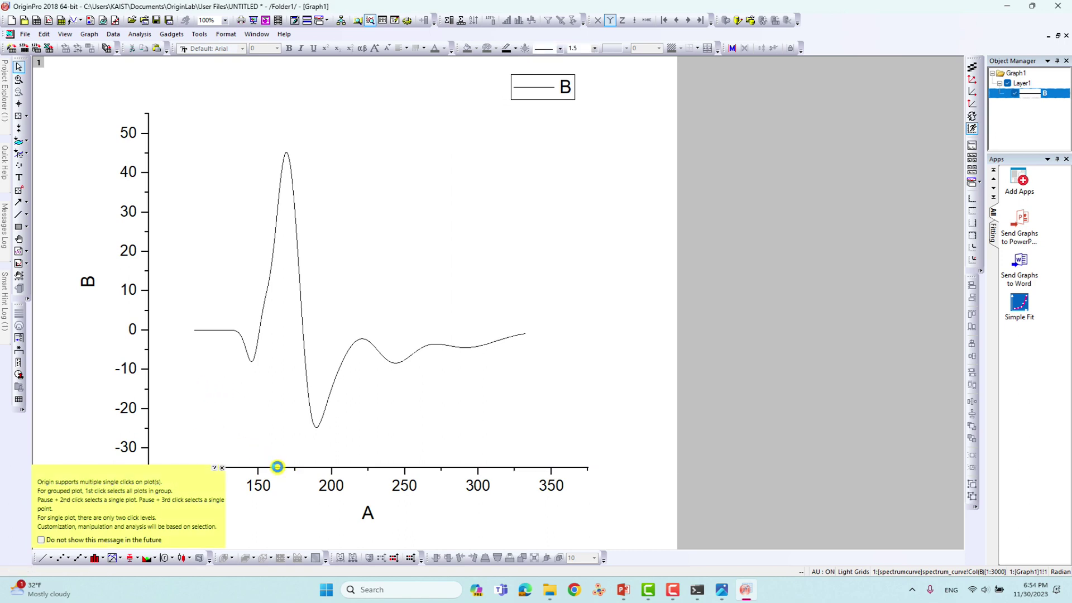
double_click(277, 467)
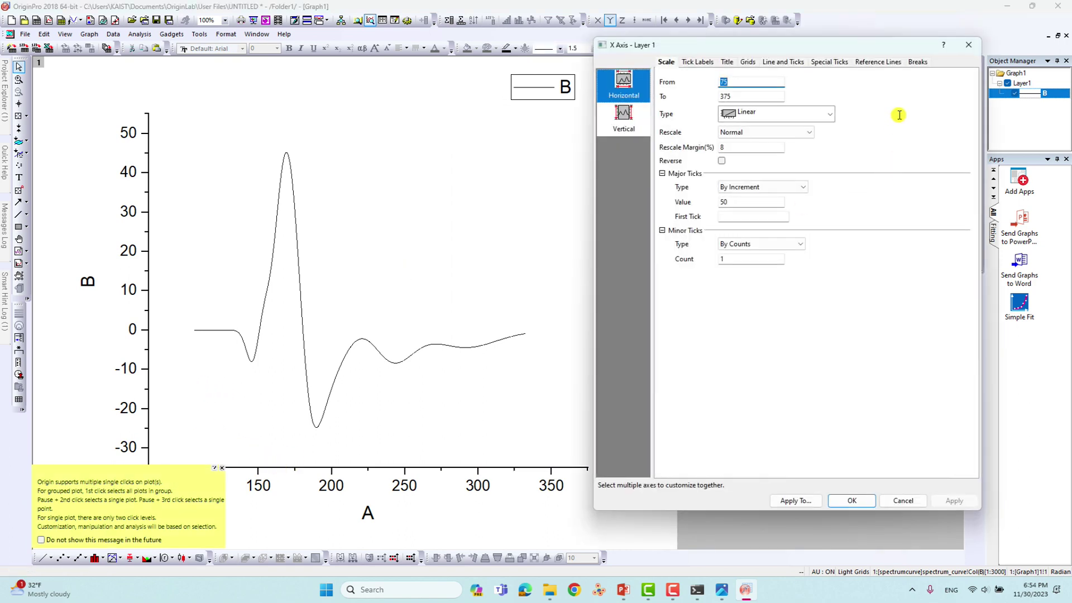
left_click(969, 45)
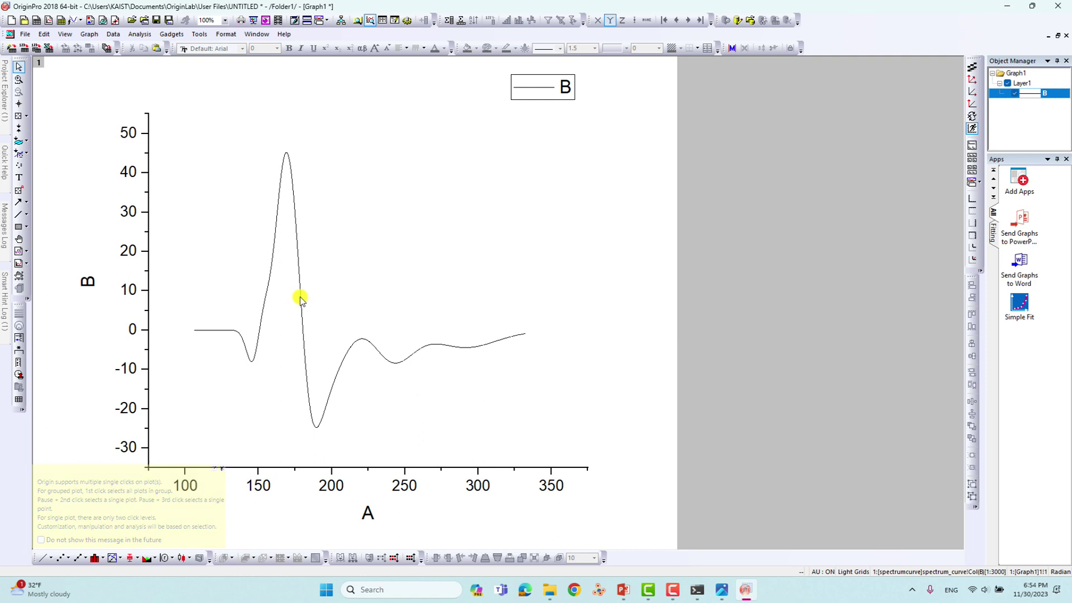
- Set the plotted curve's line width to 2 and its color to blue in the plot details
double_click(300, 298)
left_click(530, 186)
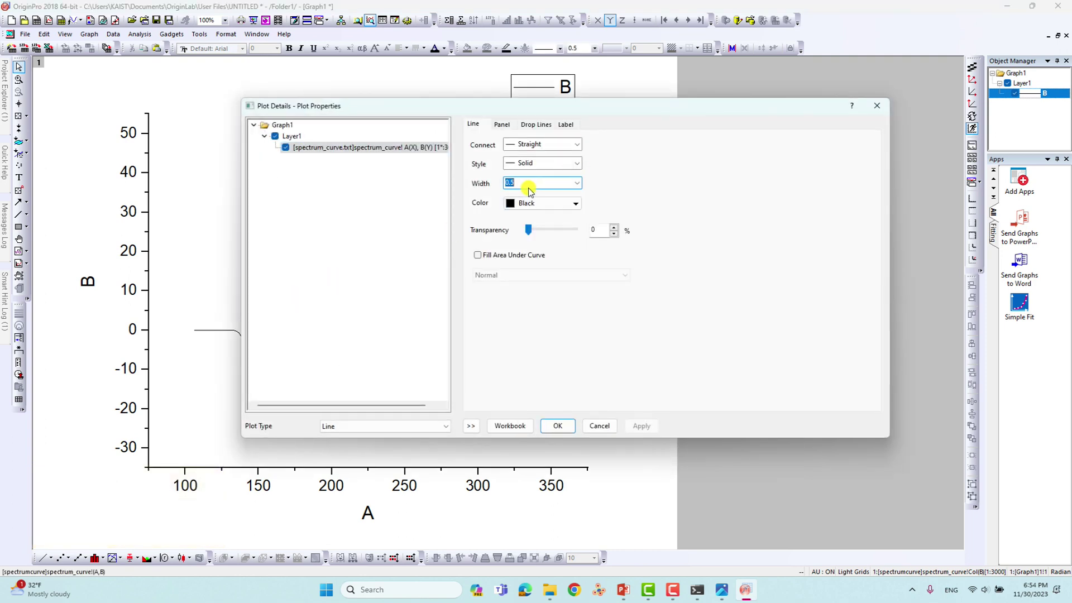
type("2")
left_click(544, 203)
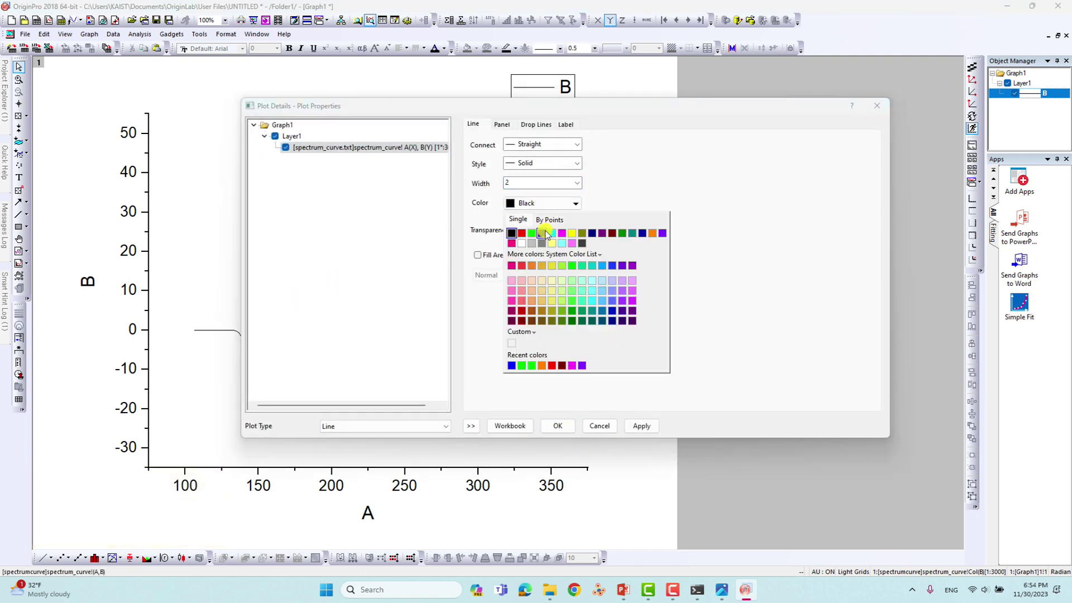
left_click(545, 233)
left_click(640, 426)
left_click(558, 426)
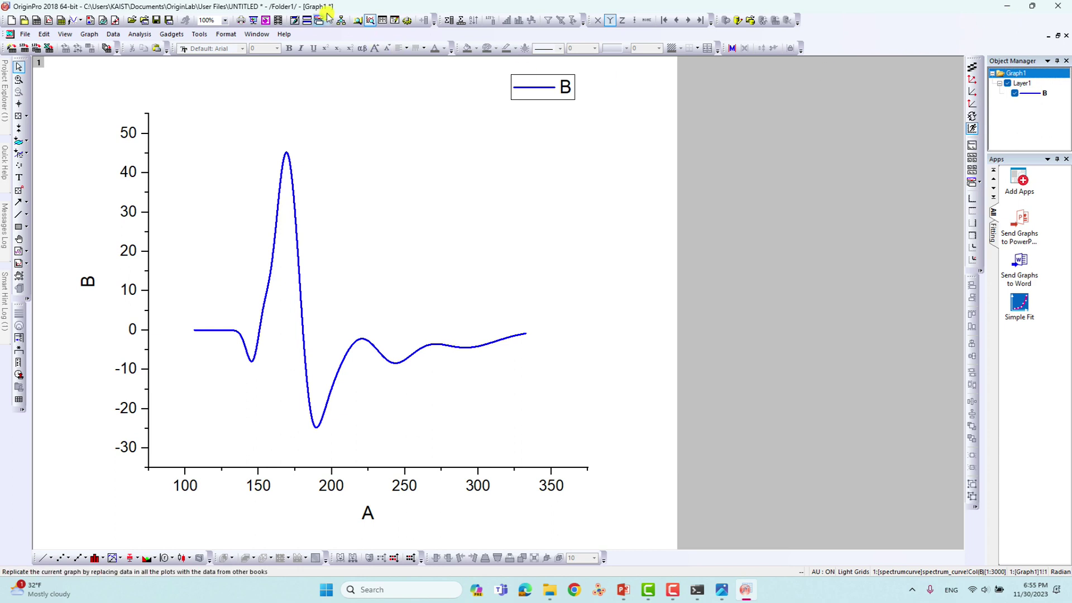
- Return to the maximized spectrum_curve worksheet, add a new column C(Y) and select columns B(Y) and C(Y) together
left_click(1047, 35)
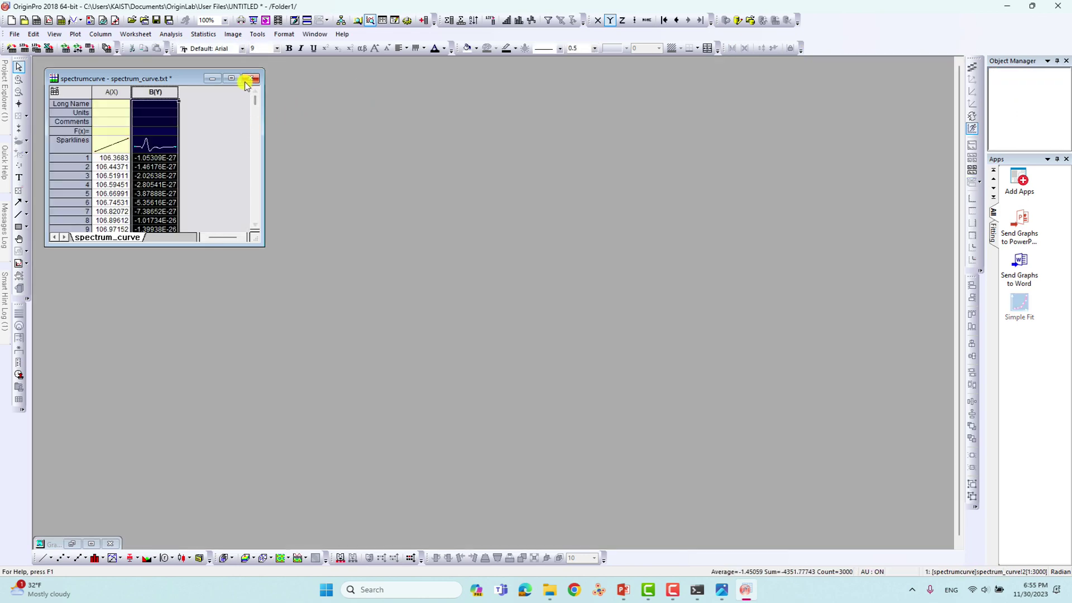
left_click(231, 78)
right_click(280, 167)
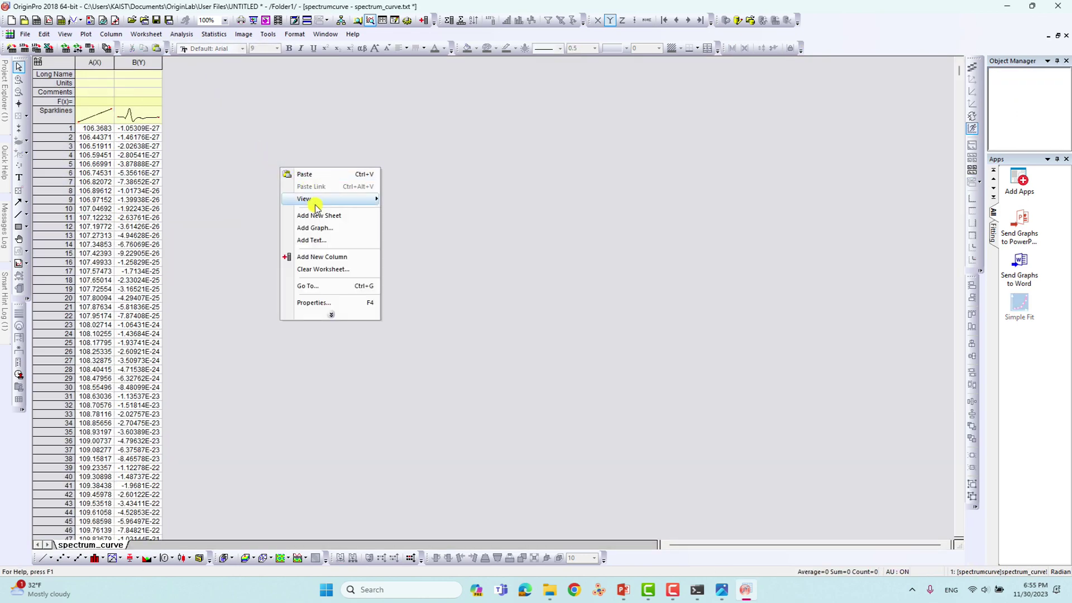
left_click(316, 257)
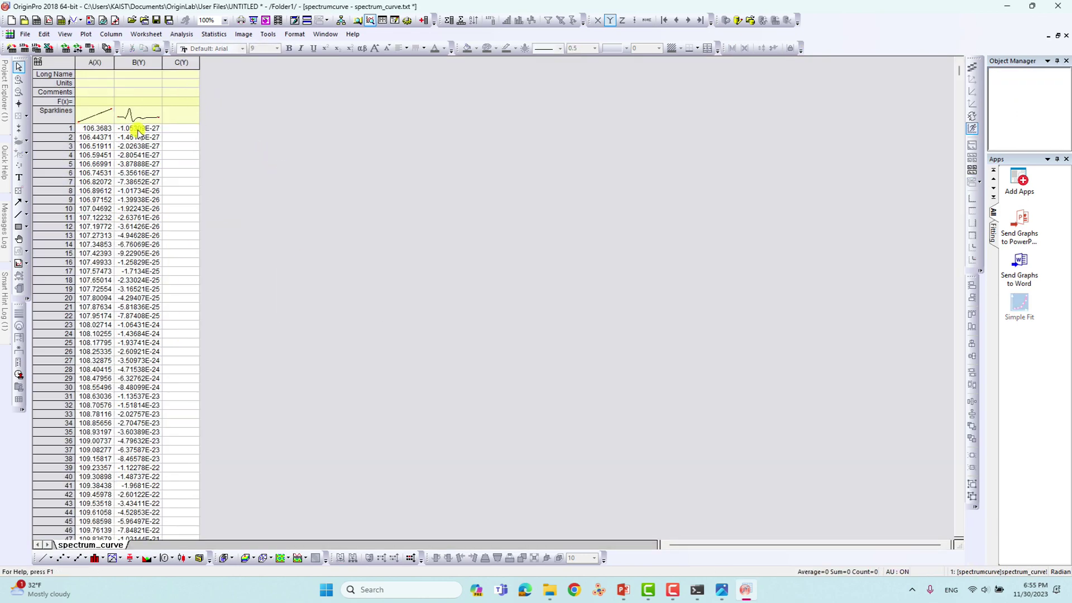
left_click(148, 67)
left_click_drag(148, 67, 182, 64)
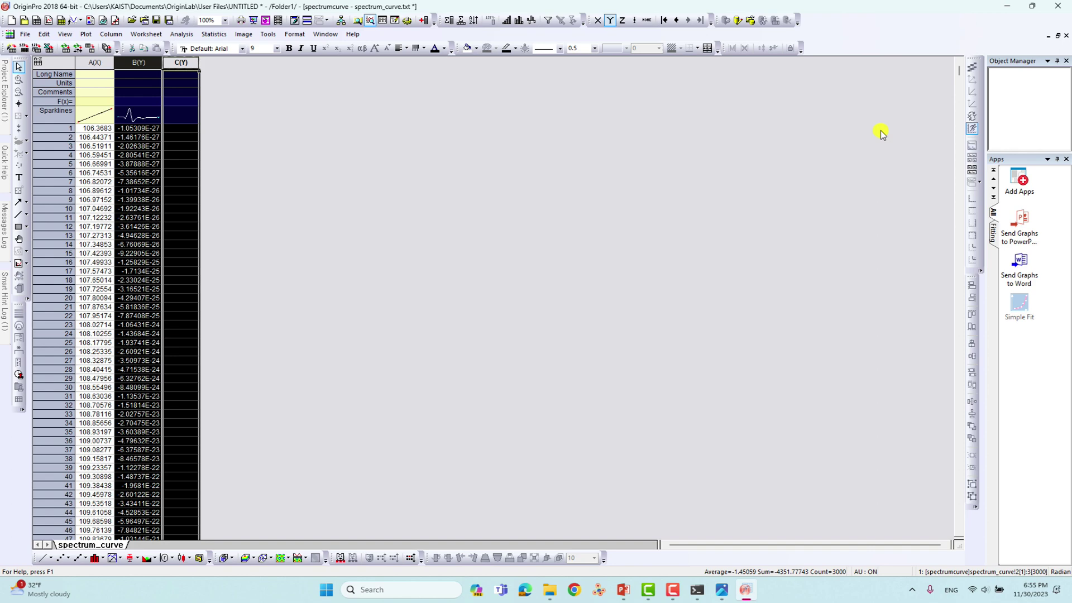
- Minimize the spectrum_curve worksheet and bring the blue curve graph back up maximized
left_click(1011, 7)
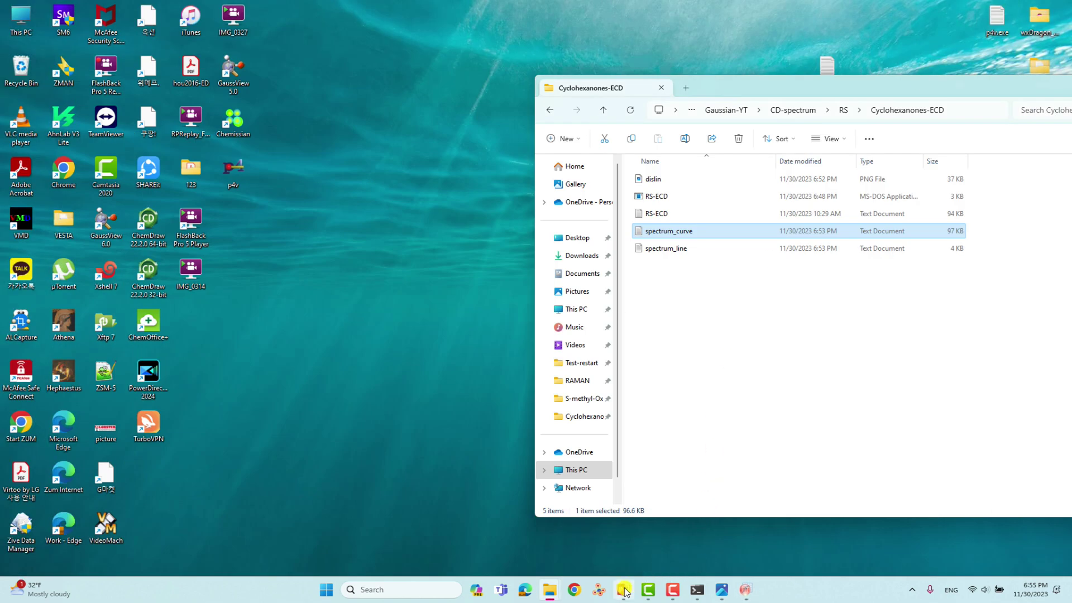
left_click(746, 589)
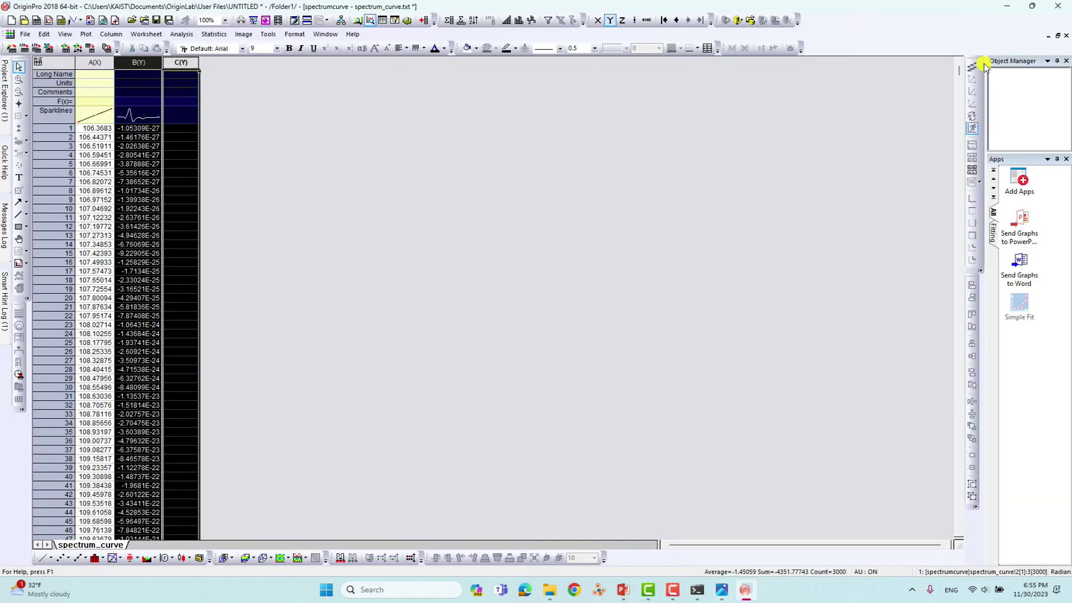
left_click(1048, 35)
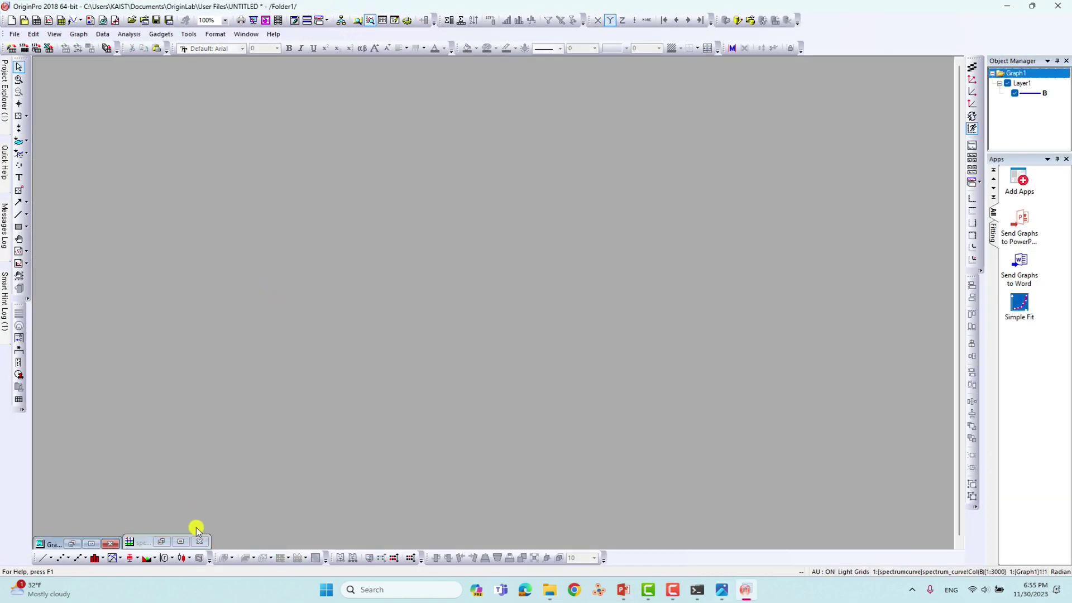
left_click(91, 544)
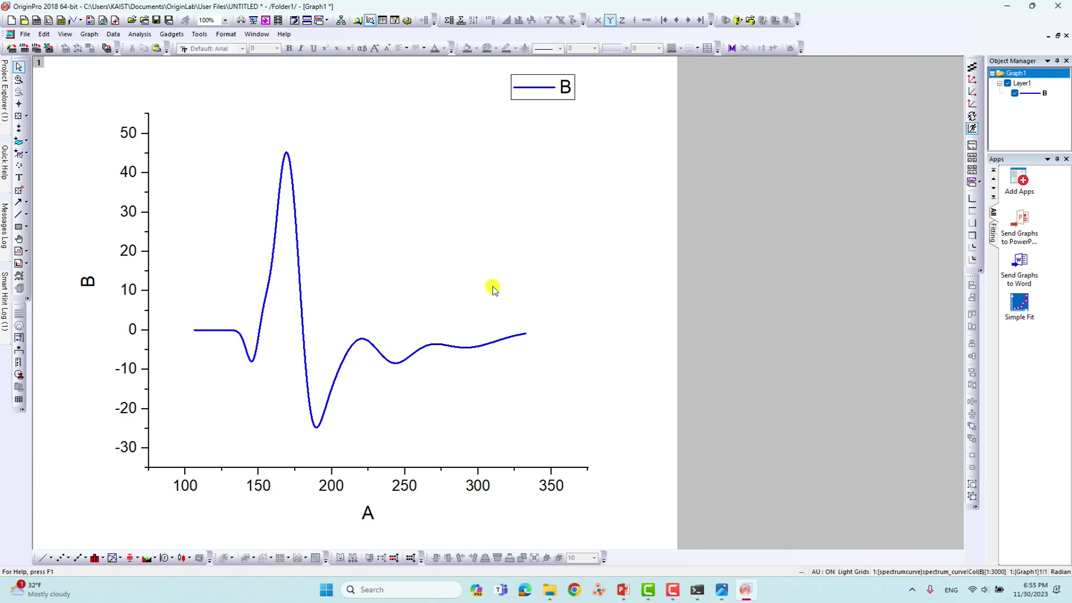
- Minimize Origin, switch to the ECD-Multiwfn presentation in PowerPoint and start the slide show from the "Thank you for watching" slide 3
left_click(1007, 6)
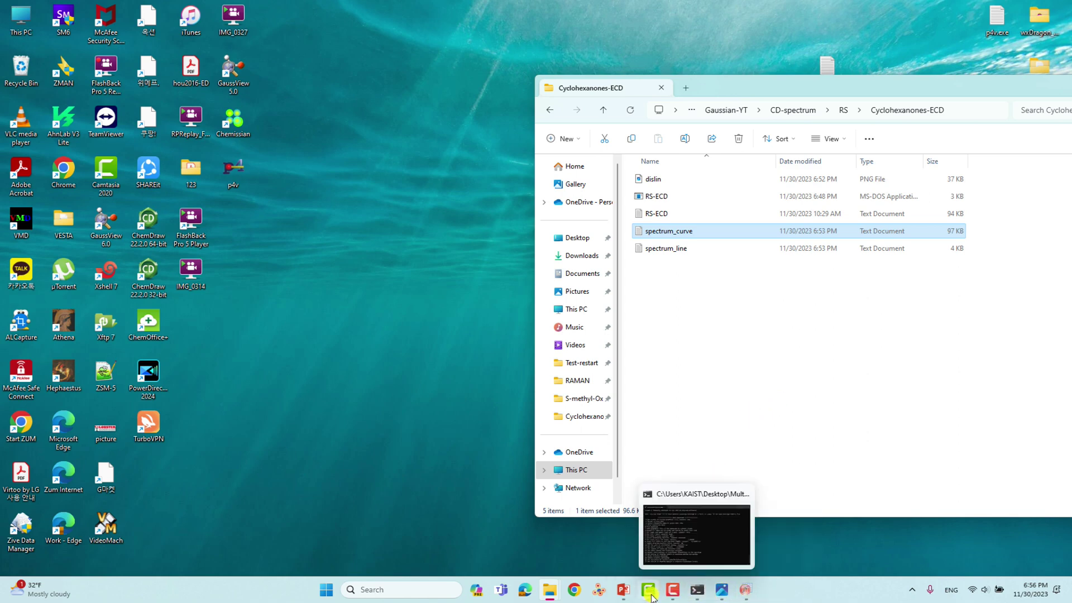
left_click(624, 590)
left_click(74, 211)
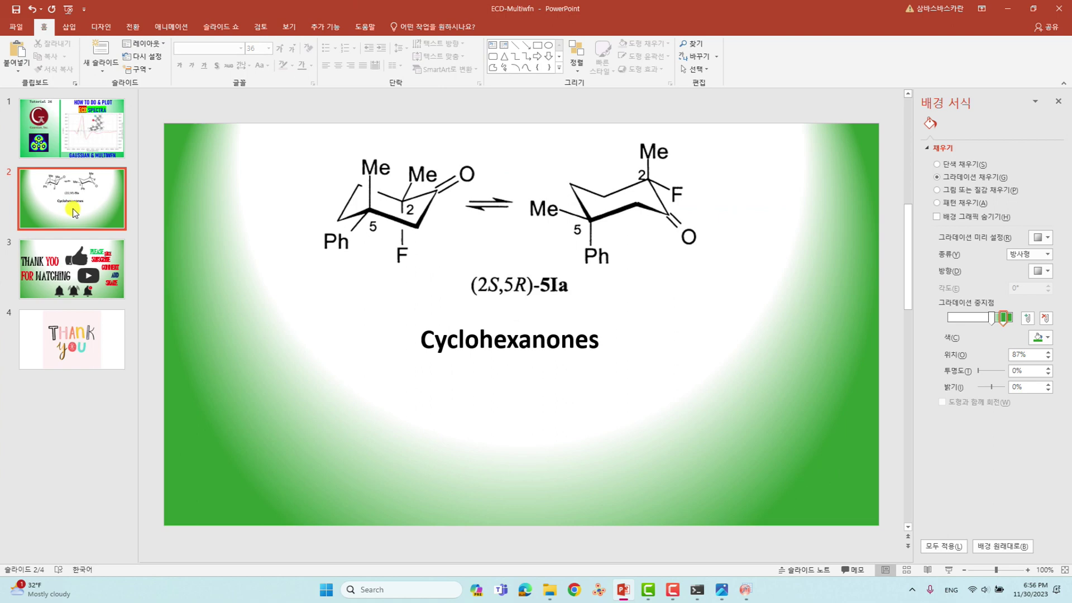
left_click(84, 268)
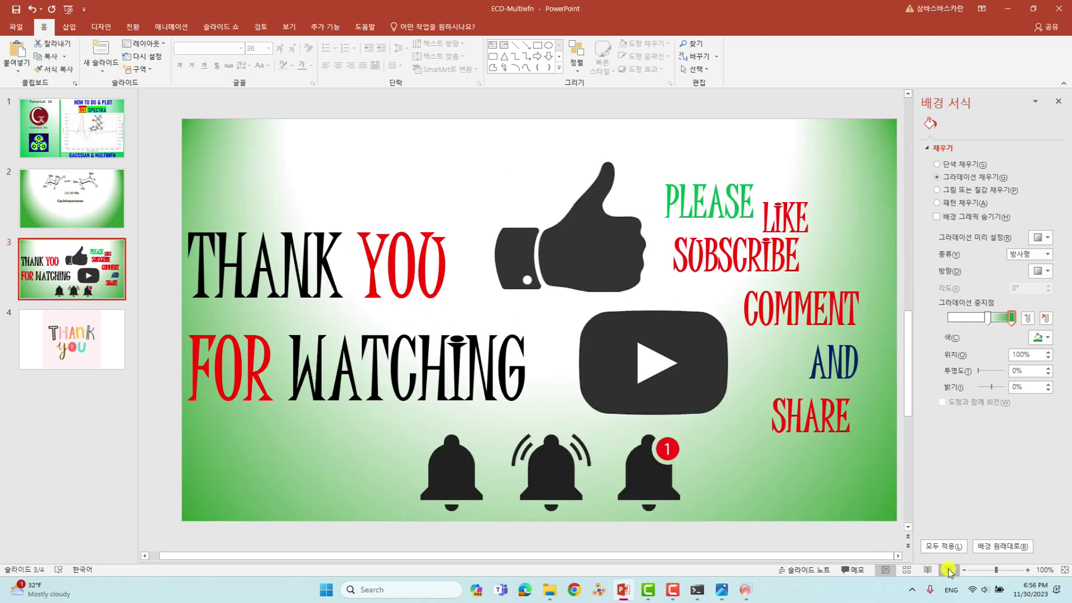
left_click(948, 570)
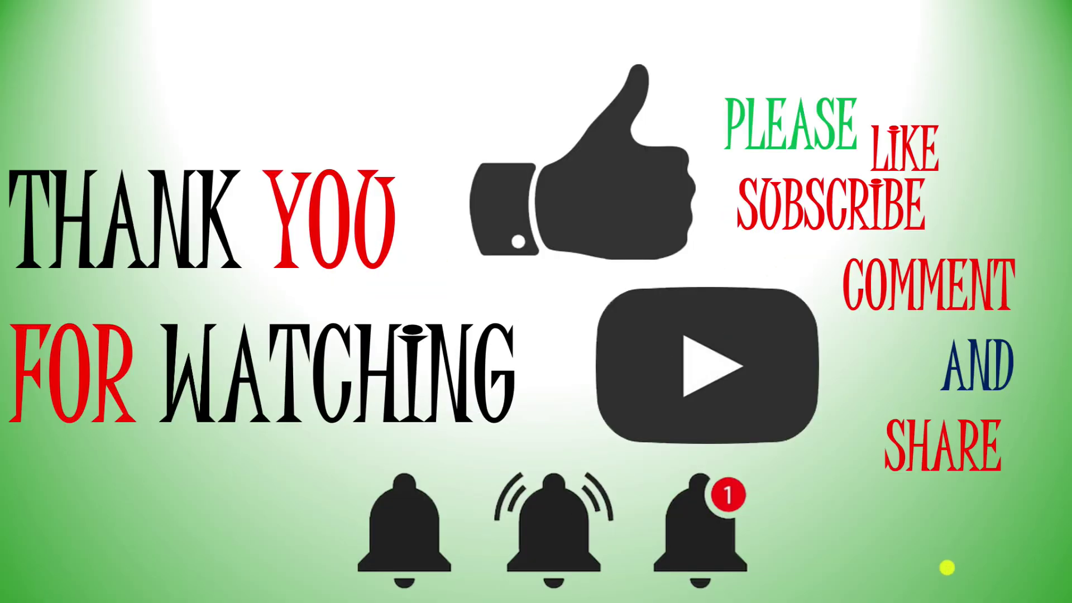